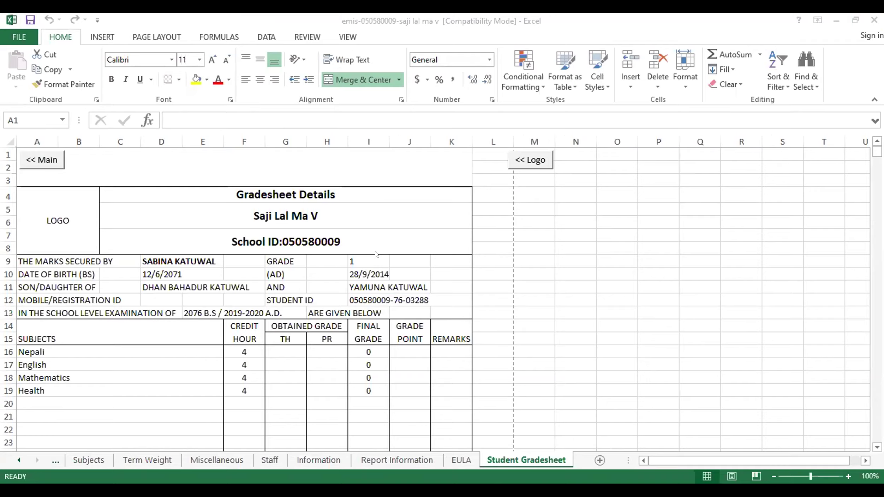
Scroll through the per-student gradesheets, then go back to the IEMIS main menu with << Main
scroll(376, 254, down, 20)
scroll(376, 254, down, 20)
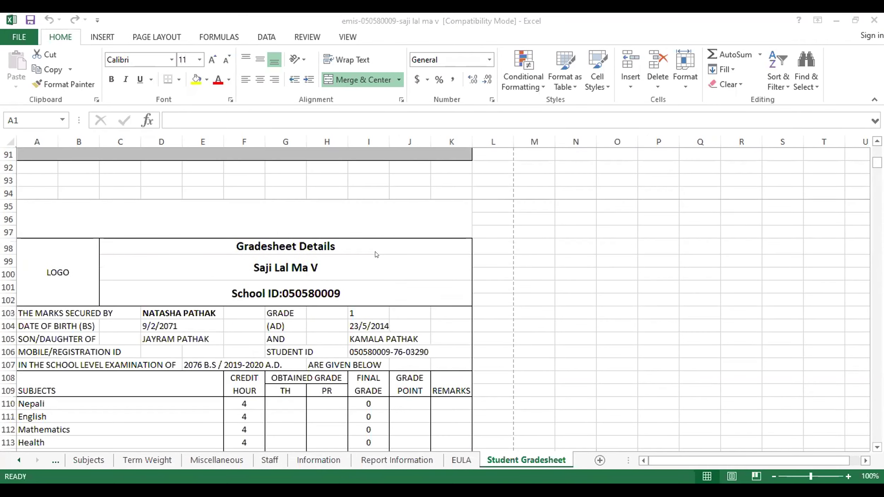
scroll(376, 254, down, 10)
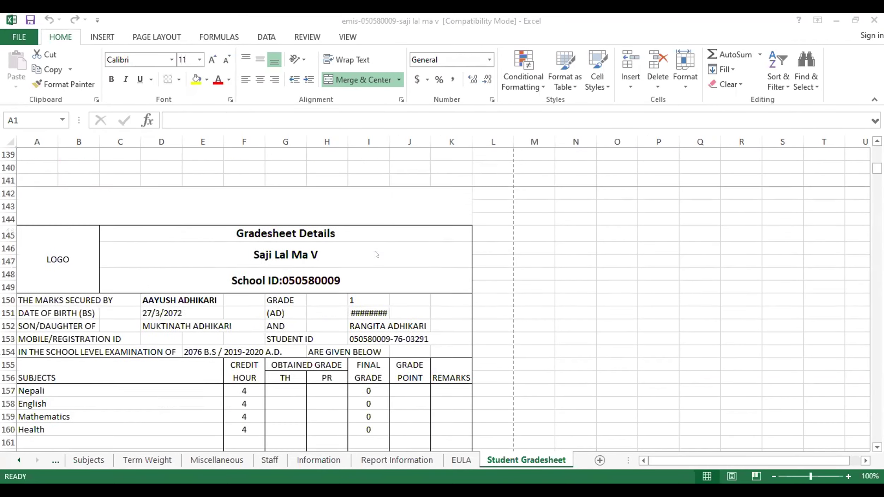
scroll(376, 254, down, 4)
scroll(376, 255, up, 4)
scroll(376, 255, down, 7)
scroll(376, 255, down, 15)
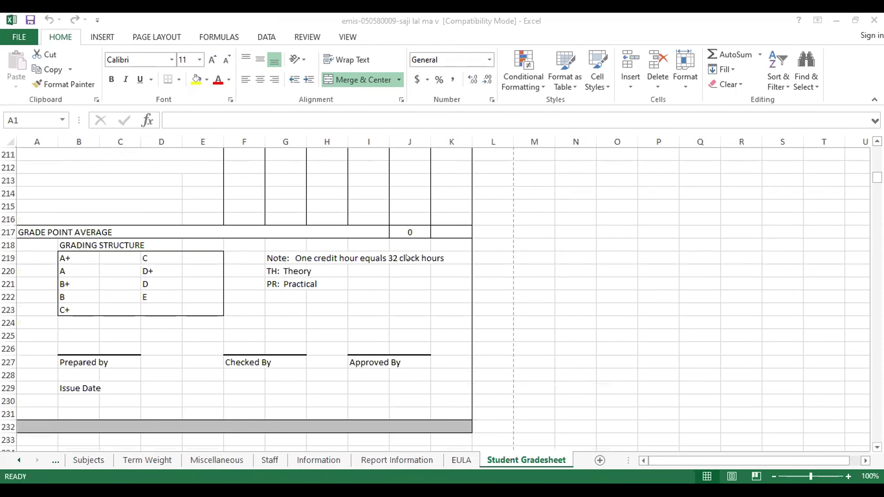
scroll(270, 243, up, 20)
scroll(270, 243, up, 20)
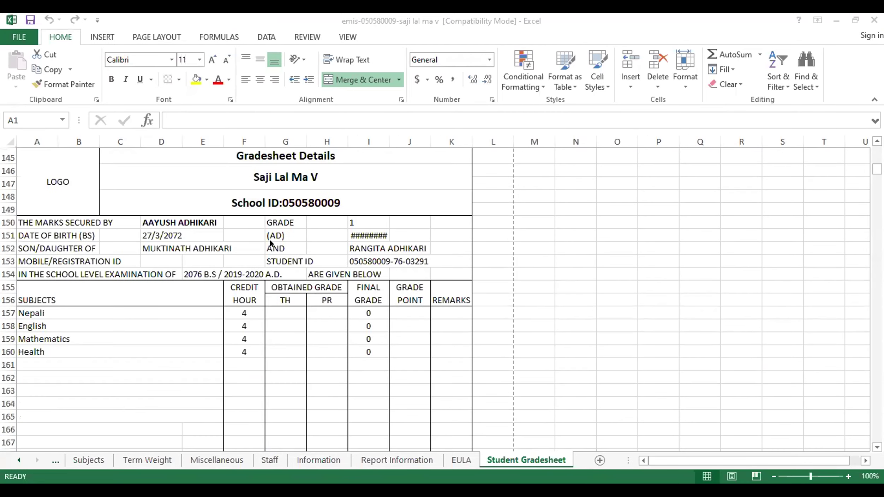
scroll(271, 243, up, 19)
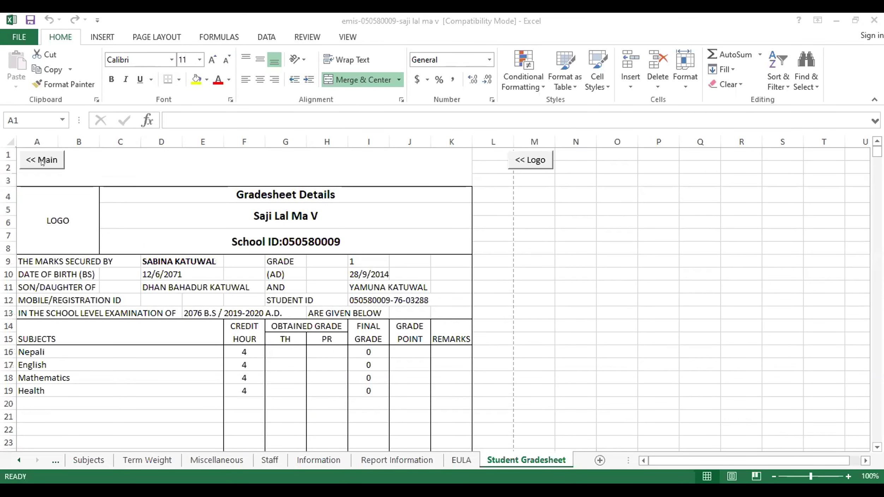
click(48, 165)
click(48, 162)
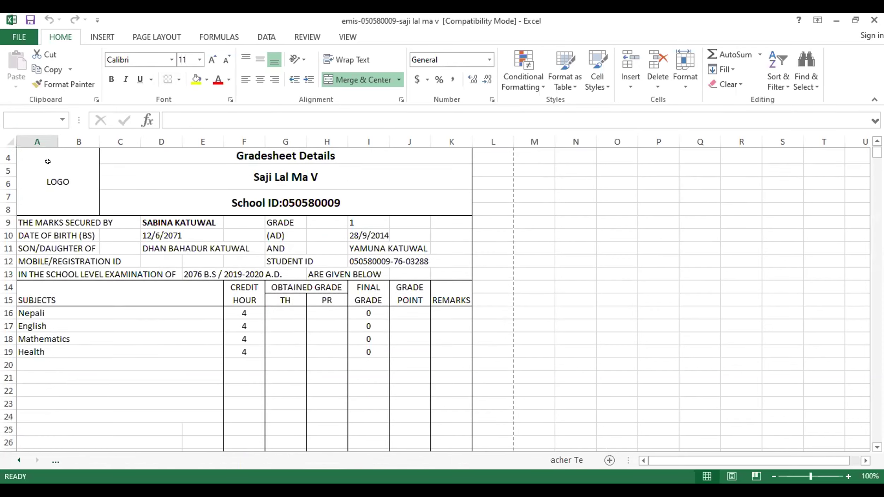
click(482, 275)
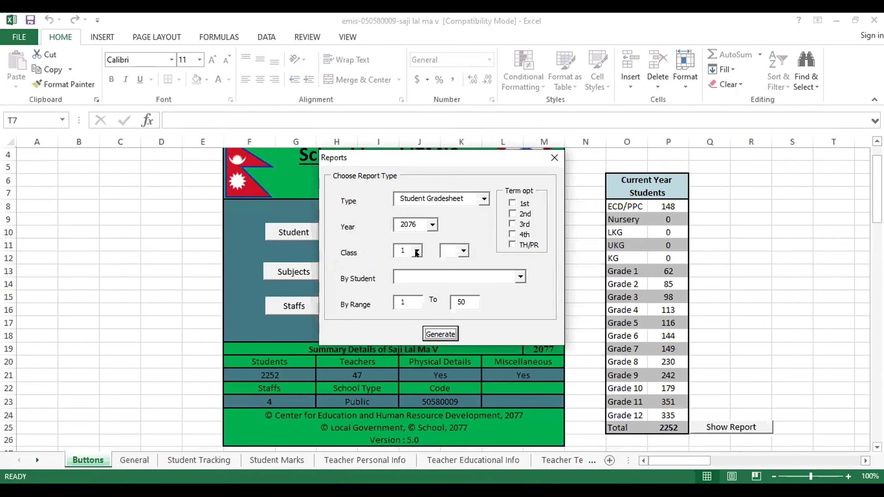
click(417, 251)
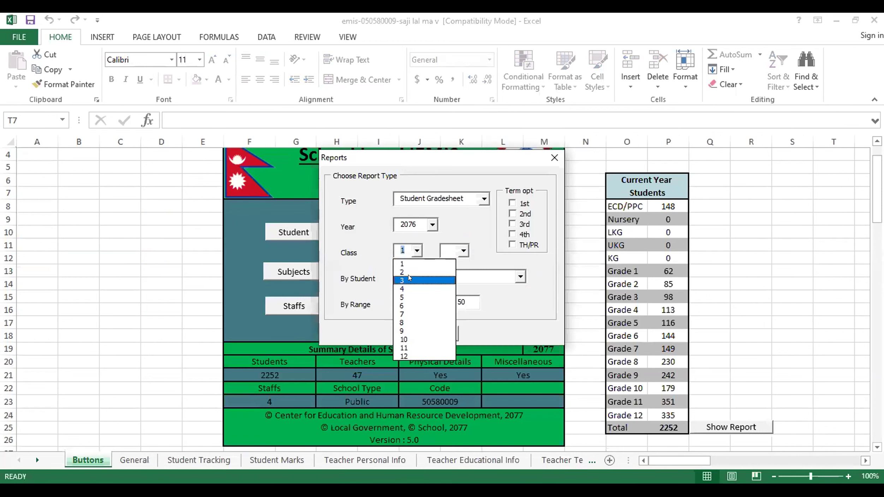
click(553, 159)
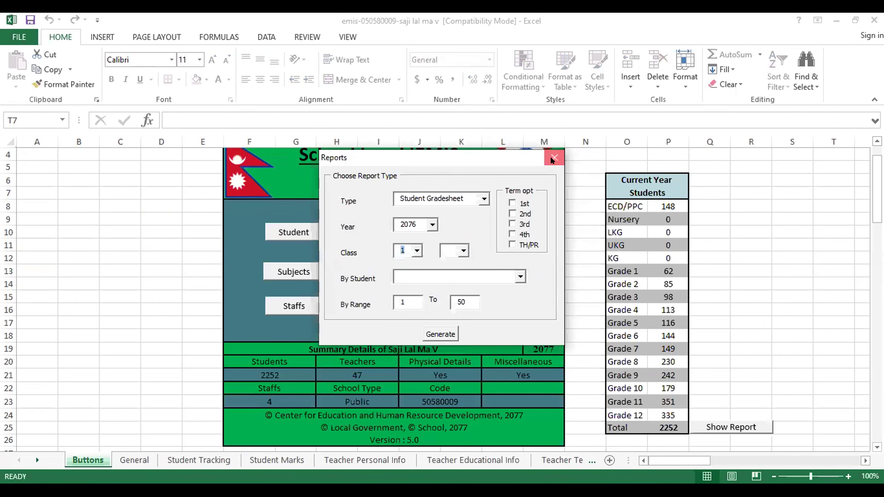
click(551, 157)
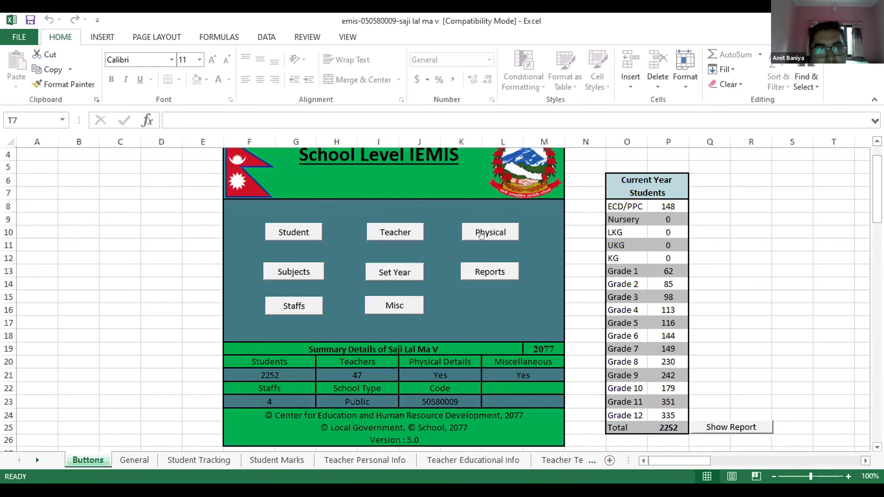
scroll(346, 347, up, 1)
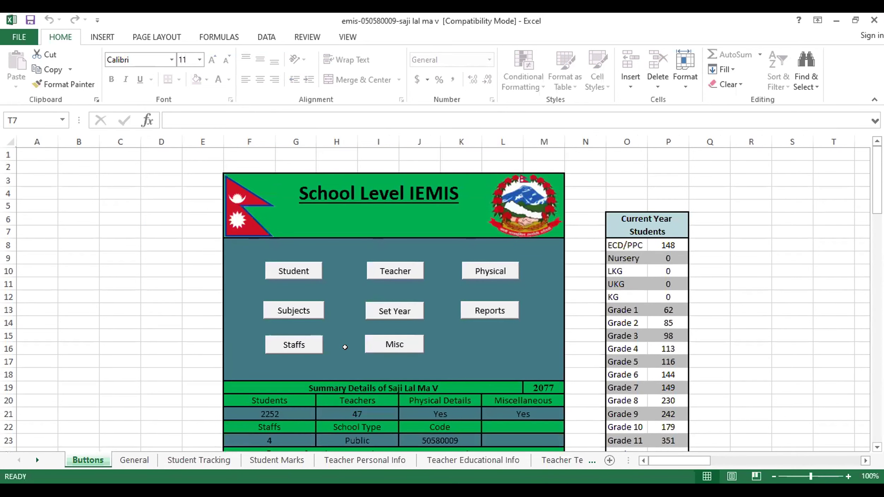
click(286, 269)
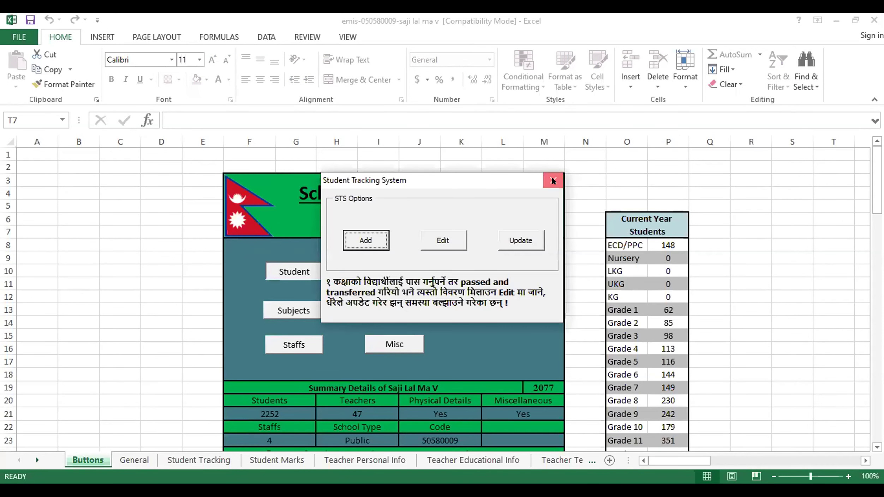
click(552, 179)
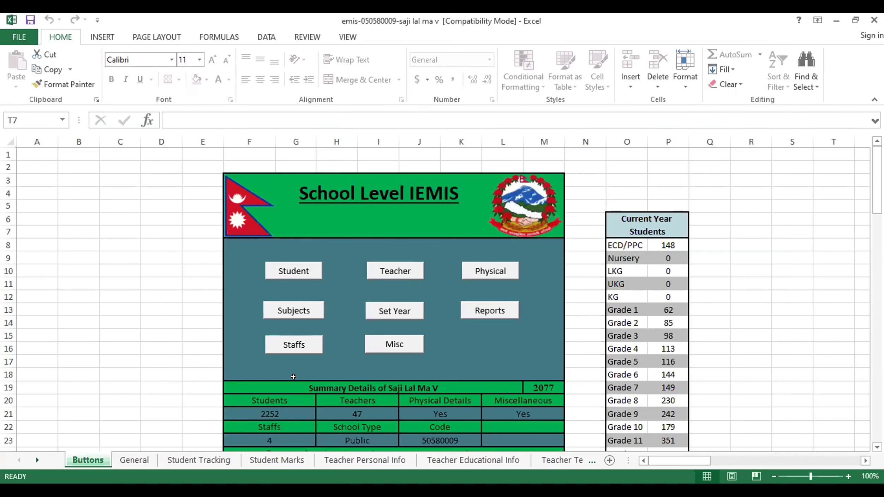
click(399, 456)
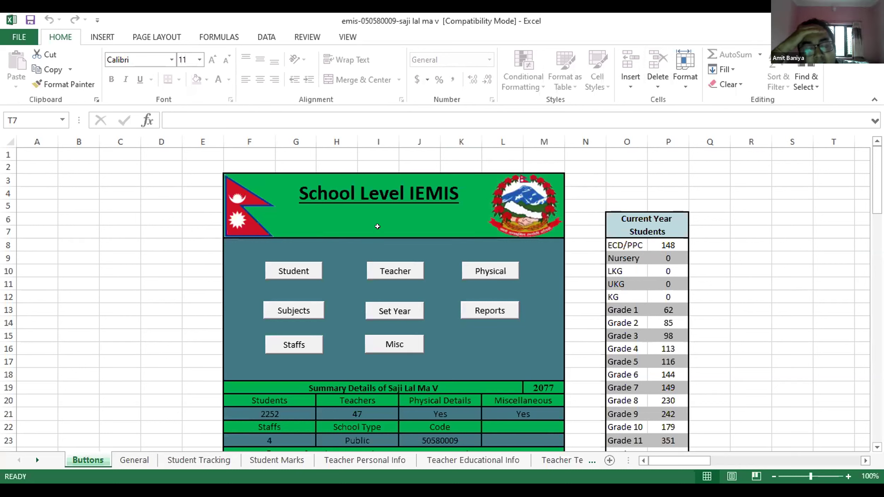
Open Student Update options, try Scholarship with year 2077 and Class 1, then switch to Marks and close
click(286, 269)
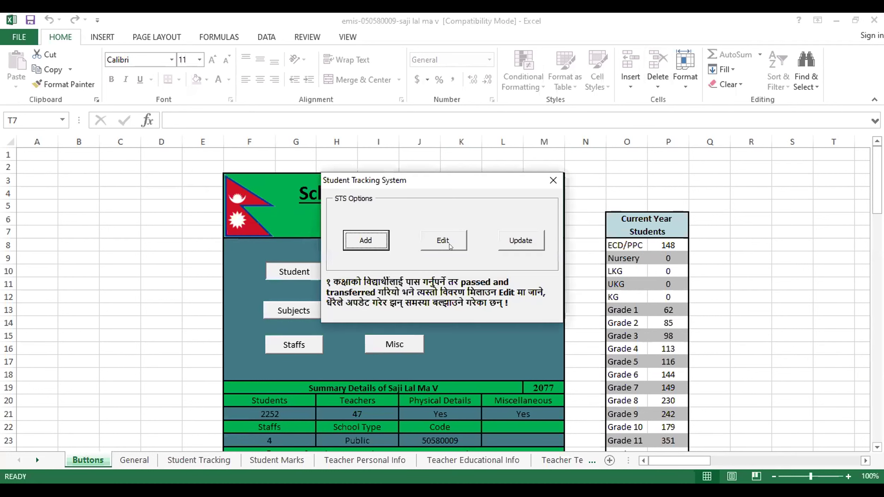
click(509, 242)
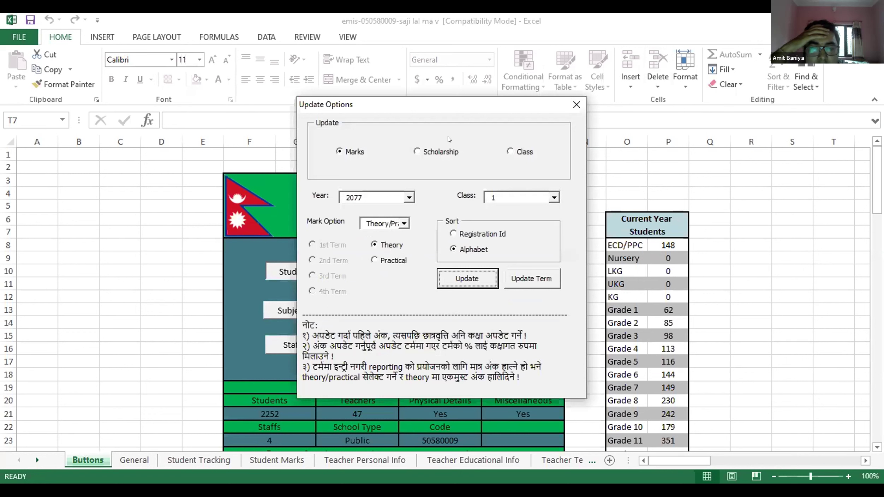
click(427, 151)
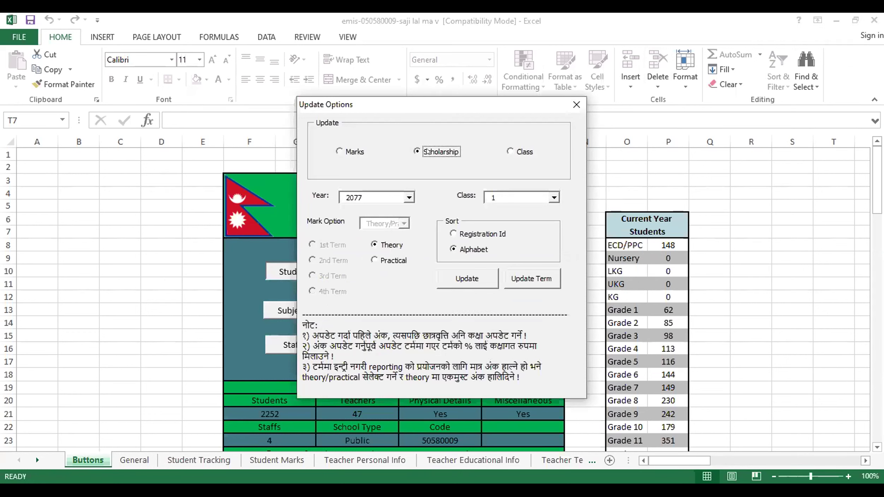
click(407, 197)
click(375, 235)
click(502, 201)
click(430, 152)
click(336, 151)
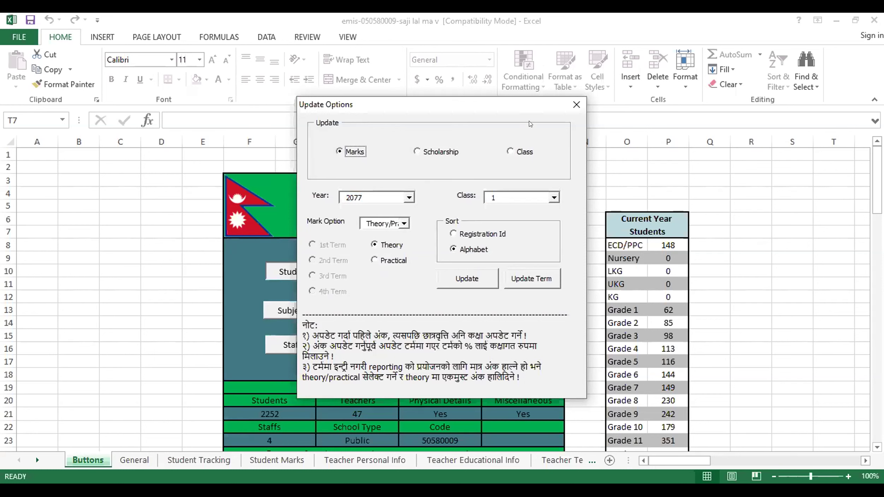
click(575, 104)
Reopen Student Update and run the Scholarship update for year 2077, Class 1
click(294, 271)
click(514, 237)
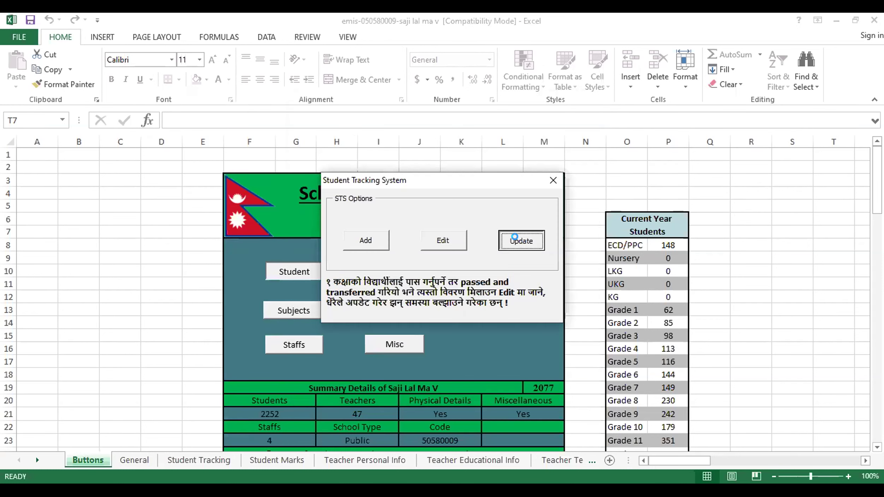
click(428, 152)
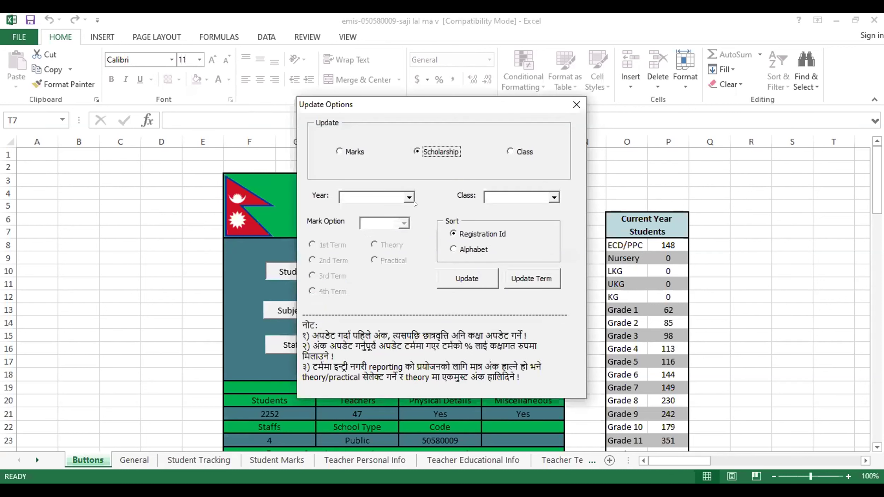
click(398, 195)
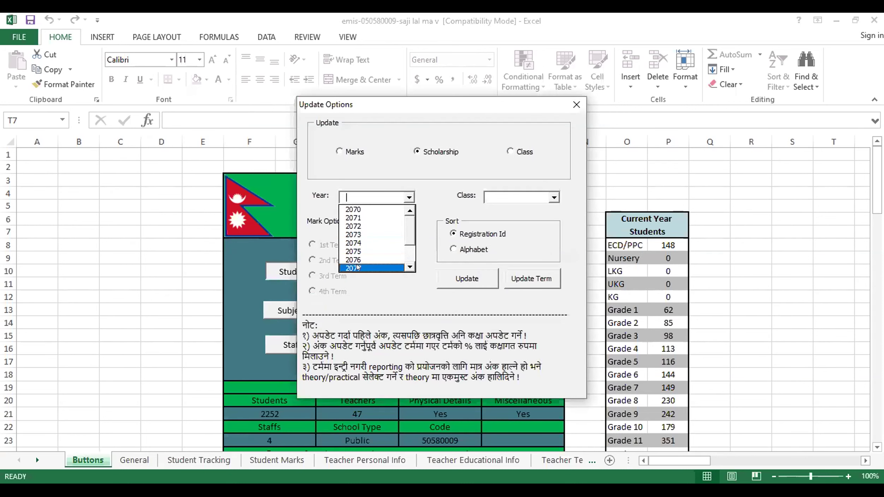
click(358, 265)
click(513, 196)
click(503, 215)
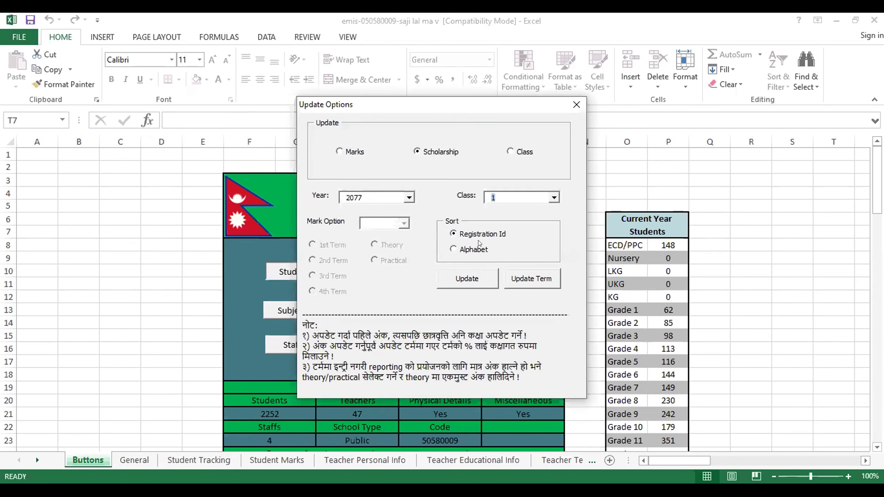
click(467, 280)
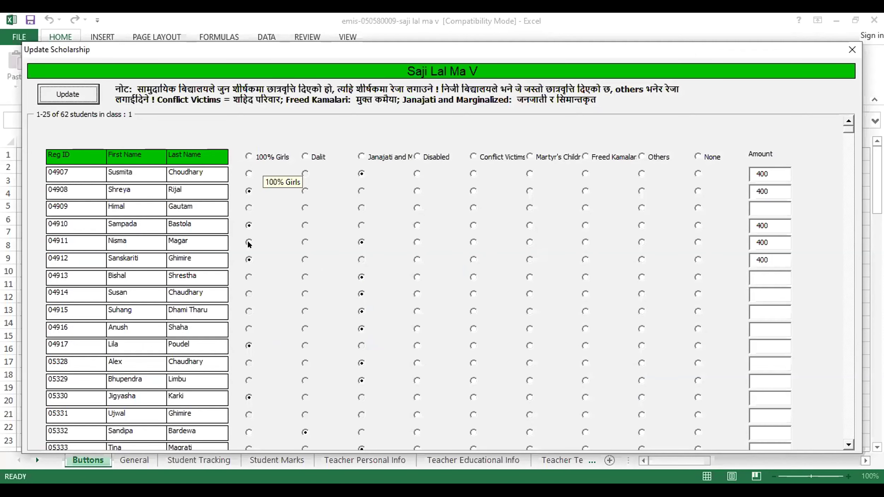
Apply 100% Girls, Dalit and Janajati/Marginalized categories to class 1 students, then close the scholarship form
click(249, 242)
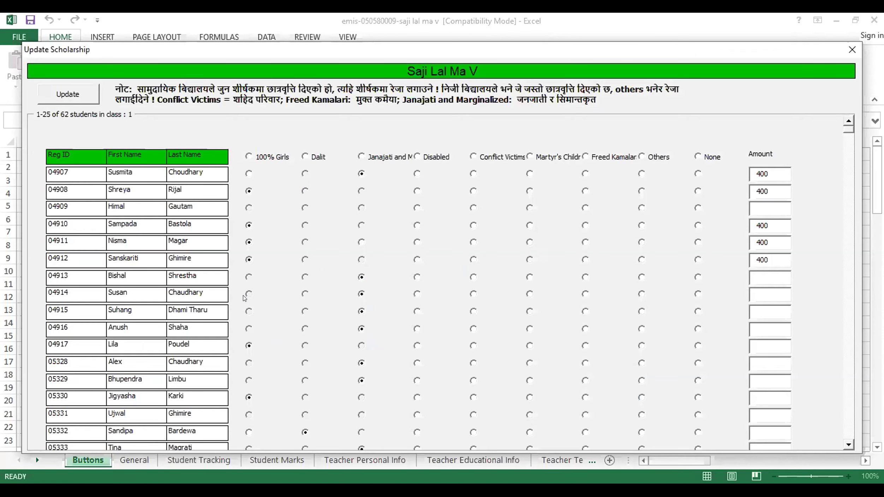
click(249, 157)
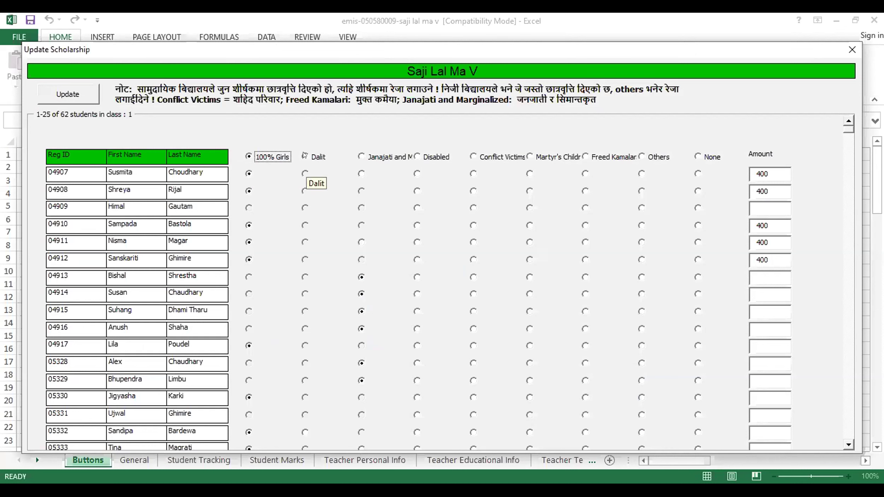
click(304, 155)
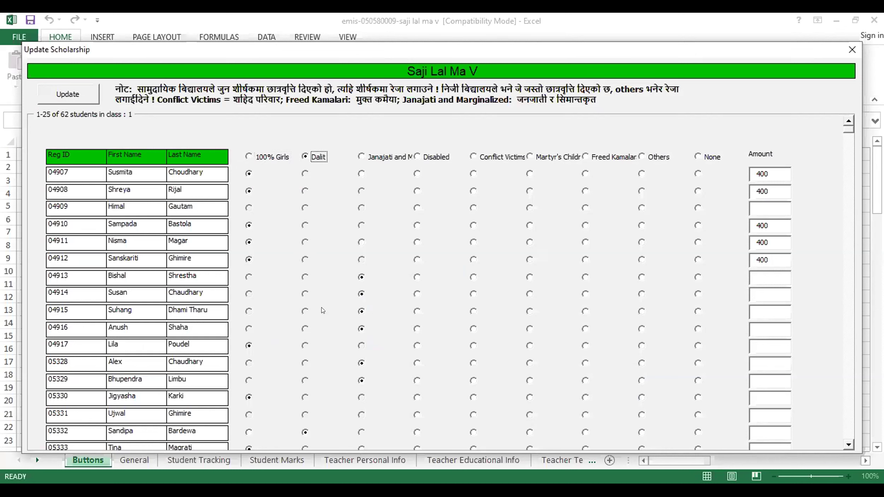
click(361, 155)
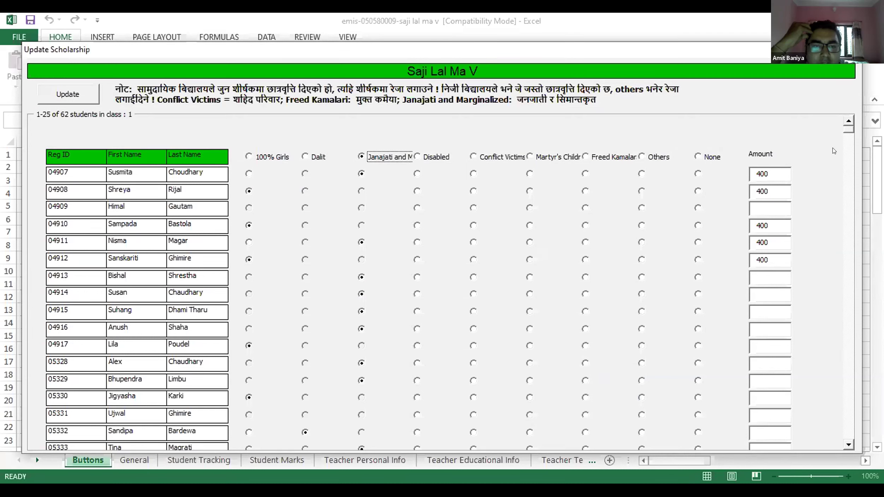
click(752, 172)
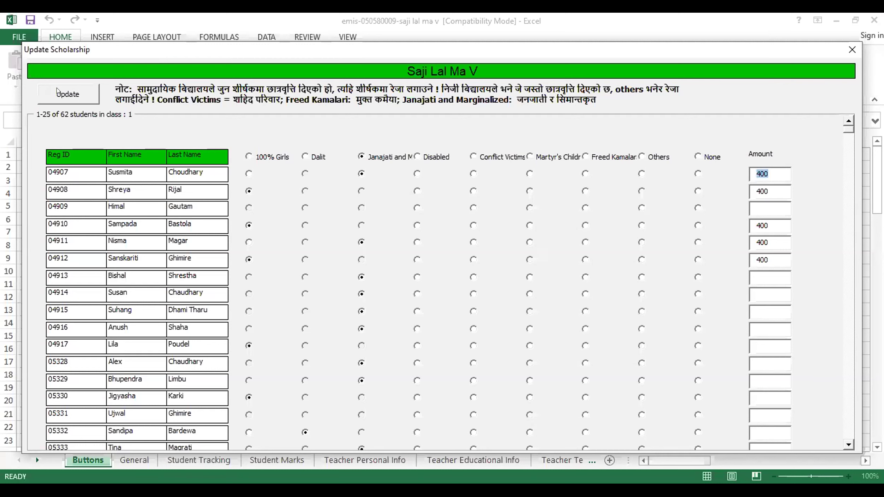
click(851, 49)
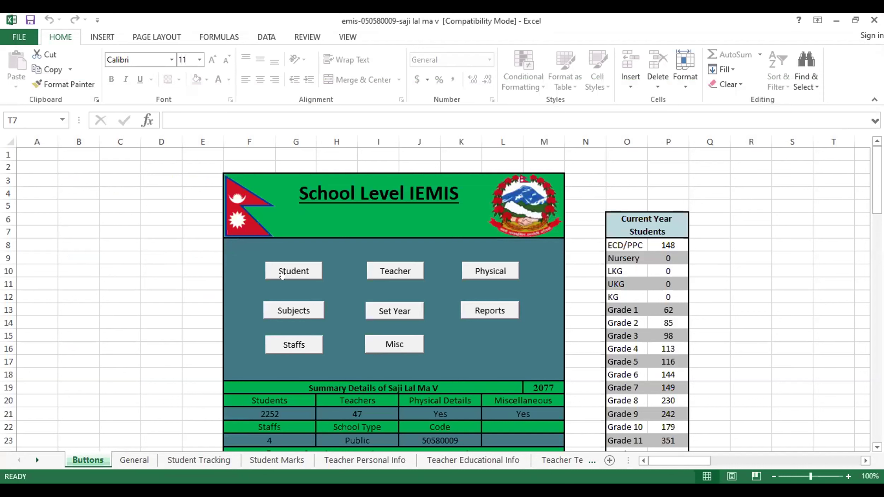
Dismiss the Student Update options and bring up the MISC details form from the IEMIS sheet
click(282, 274)
click(517, 235)
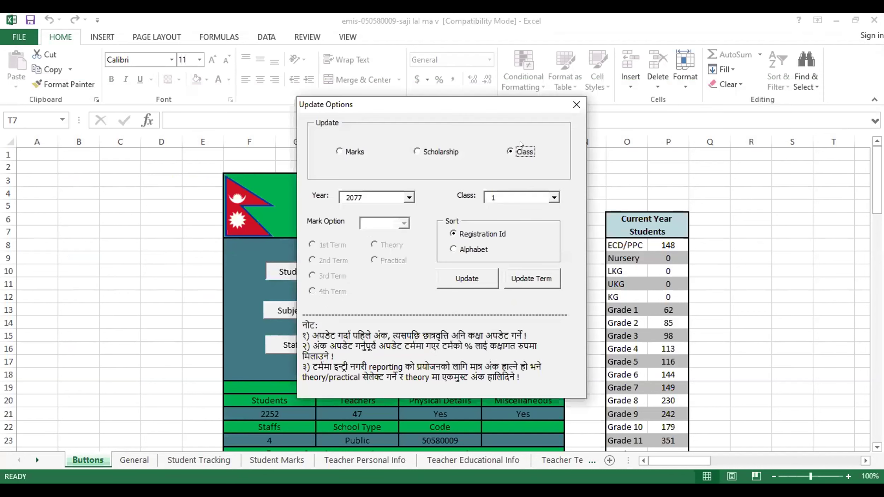
click(574, 108)
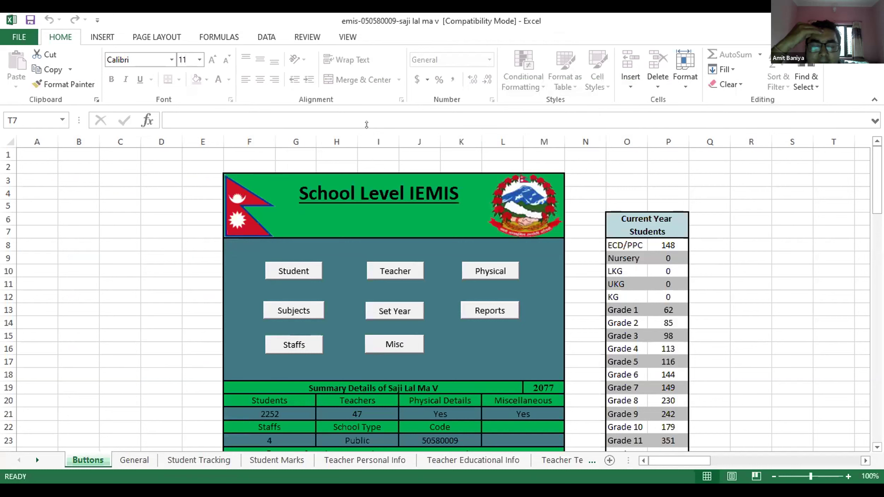
click(409, 341)
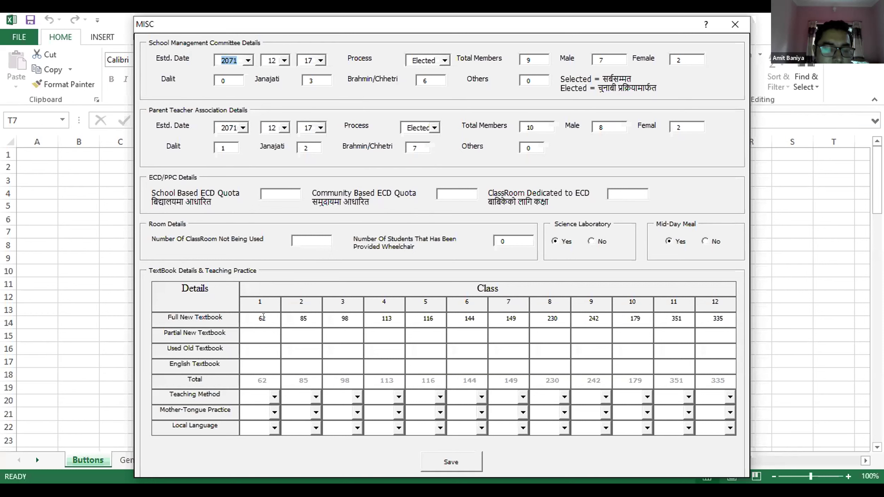
Edit the full new textbook counts for classes 1 and 2 and enter 25 used old textbooks for class 1
double_click(263, 317)
text(65)
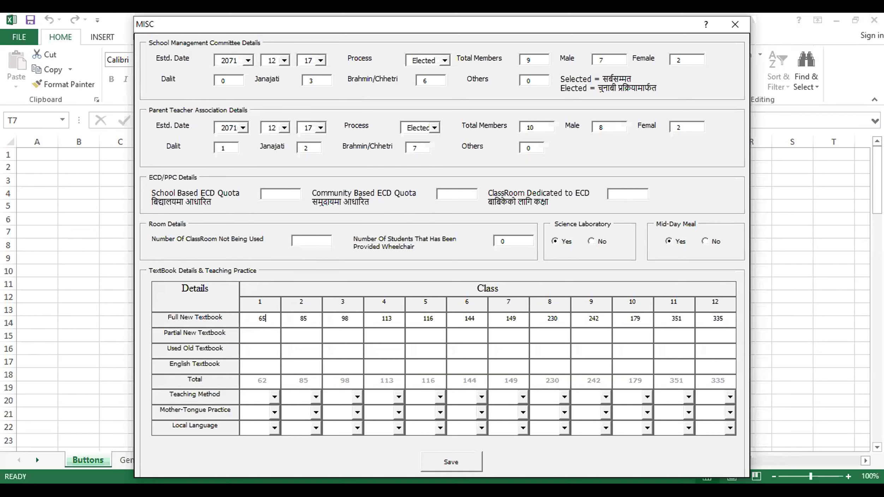
key(shift+Left)
key(shift+Left)
click(264, 317)
key(Tab)
text(65)
double_click(244, 310)
key(Tab)
key(Tab)
text(25)
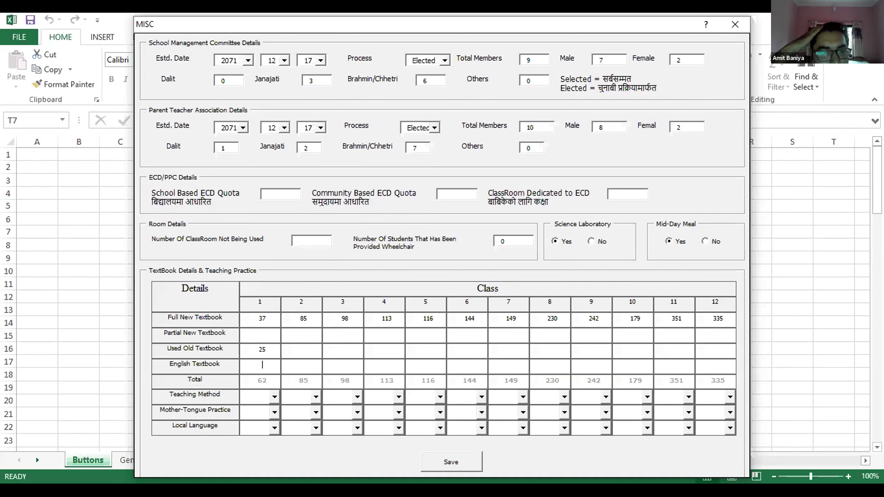
drag(266, 349, 233, 348)
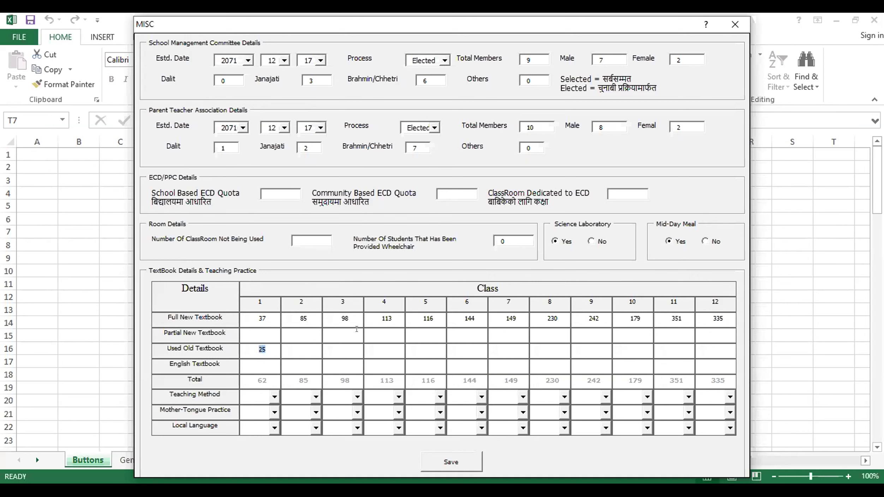
Save the miscellaneous details, reopen the form to verify, and close it
click(450, 461)
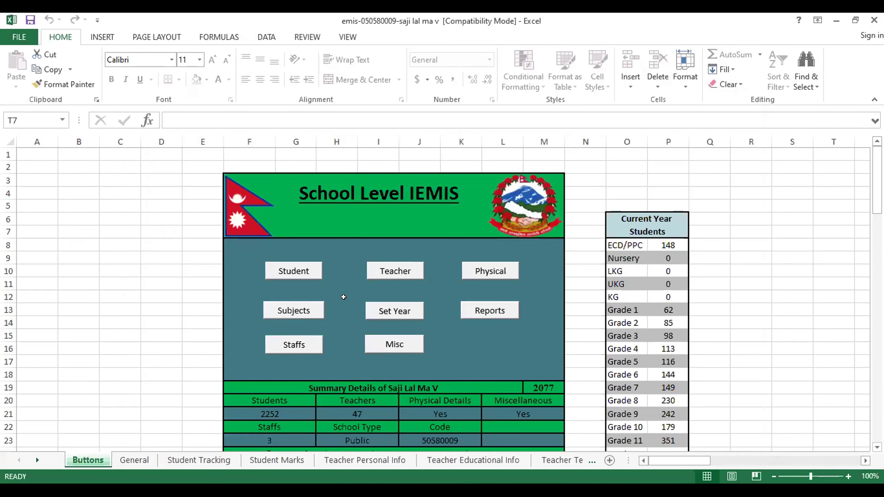
click(394, 345)
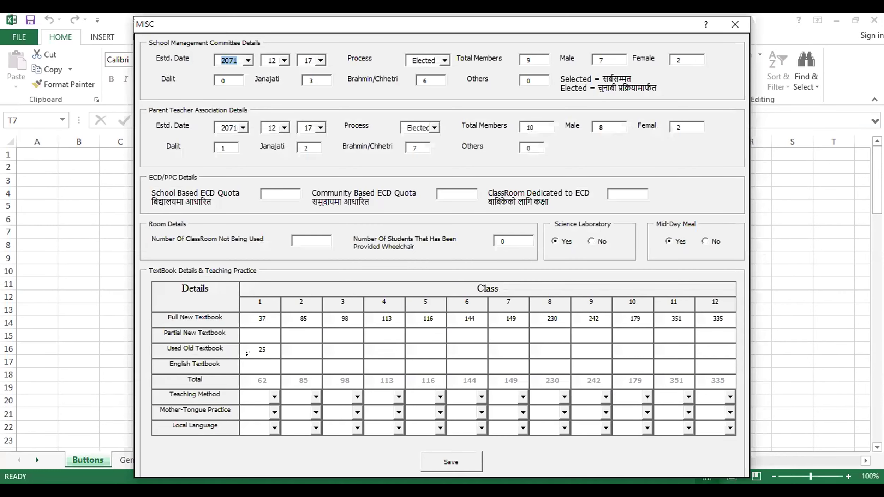
click(736, 24)
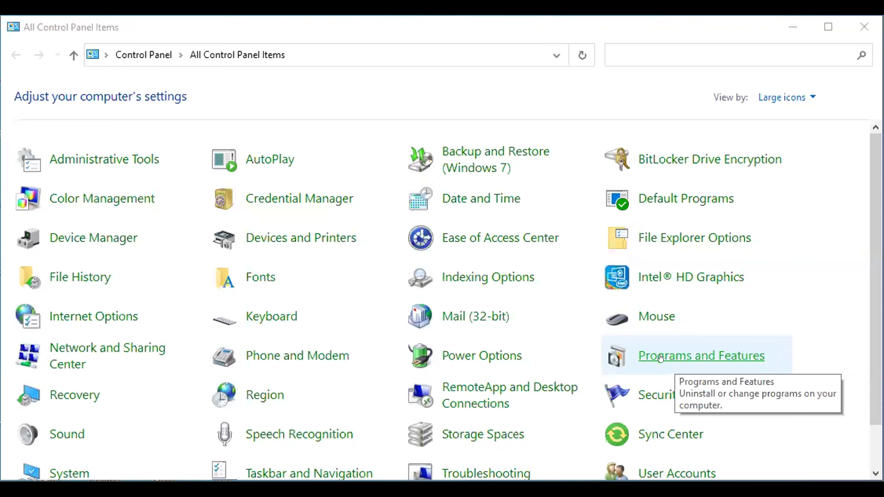
Open Programs and Features from All Control Panel Items
click(660, 358)
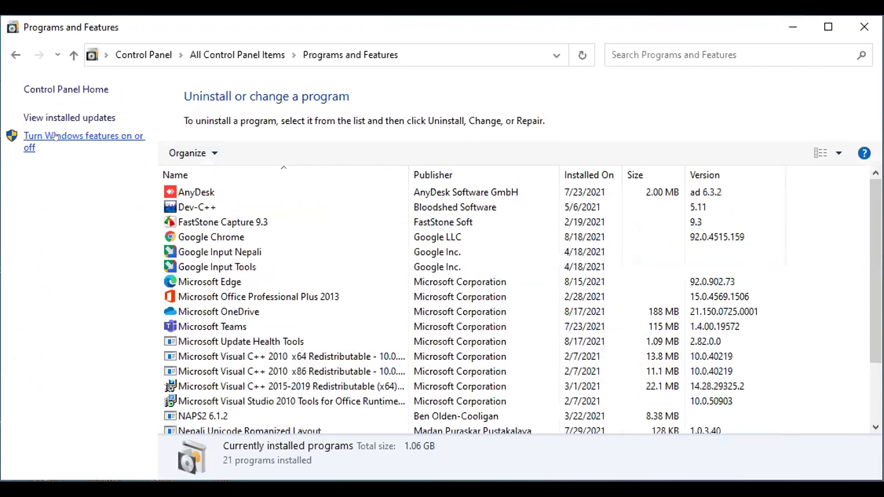
Choose 'Turn Windows features on or off' in Programs and Features
click(54, 136)
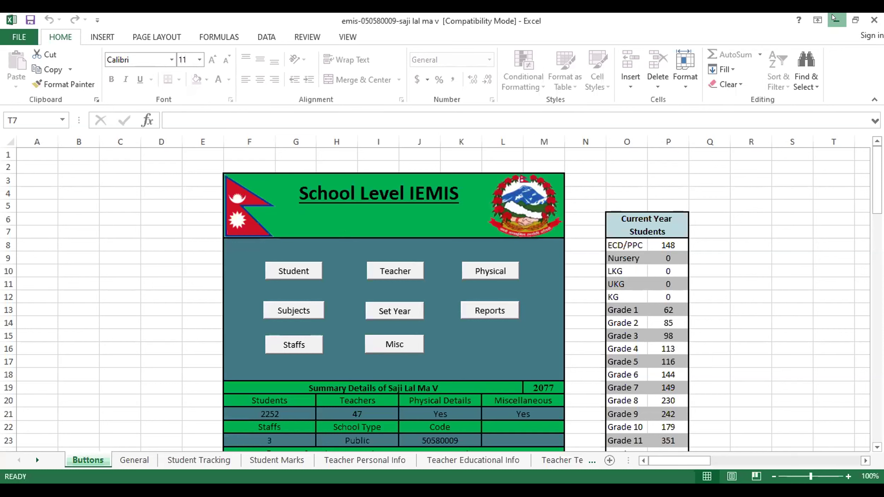
Minimize Excel, set Control Panel back to Large icons, and open Programs and Features, then Windows features
click(835, 19)
click(807, 100)
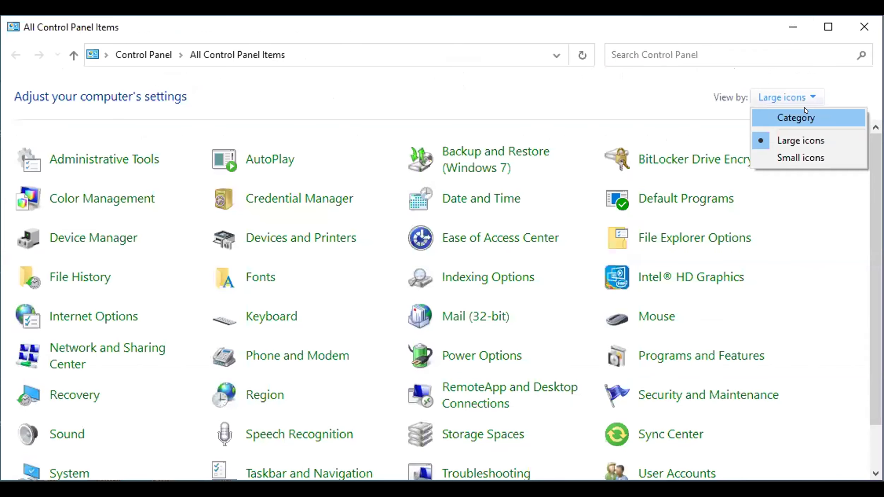
key(Return)
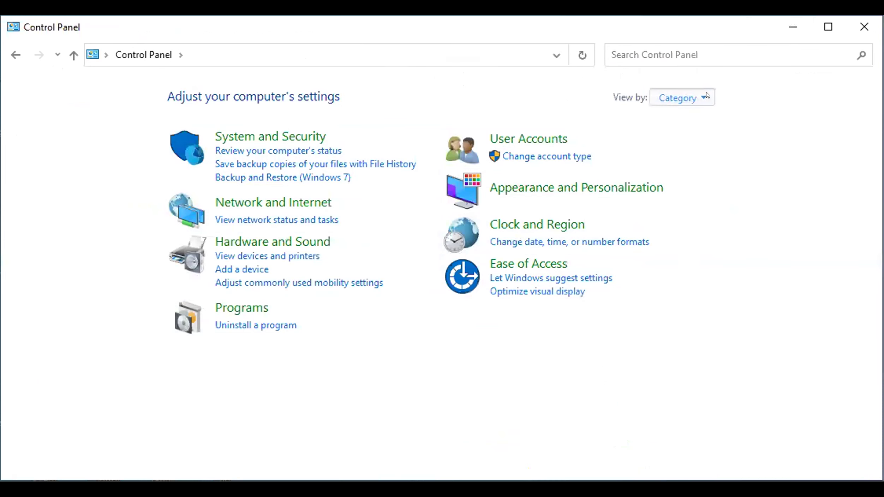
click(684, 98)
click(696, 135)
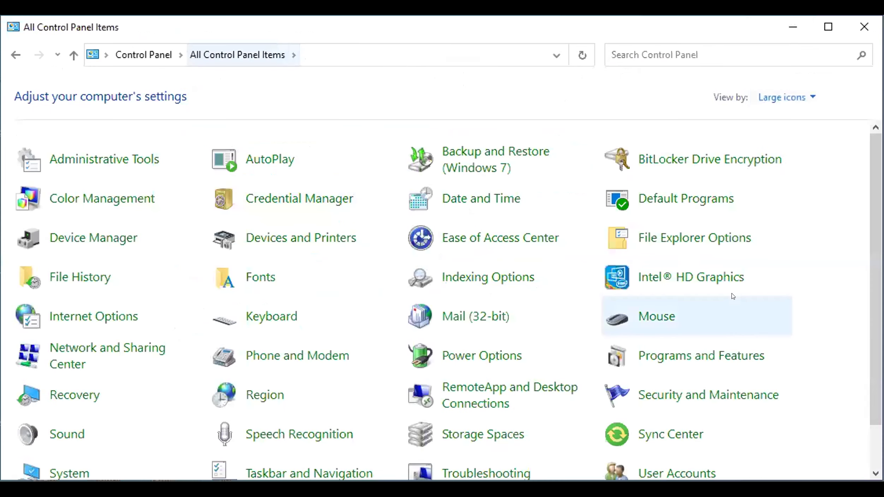
click(686, 357)
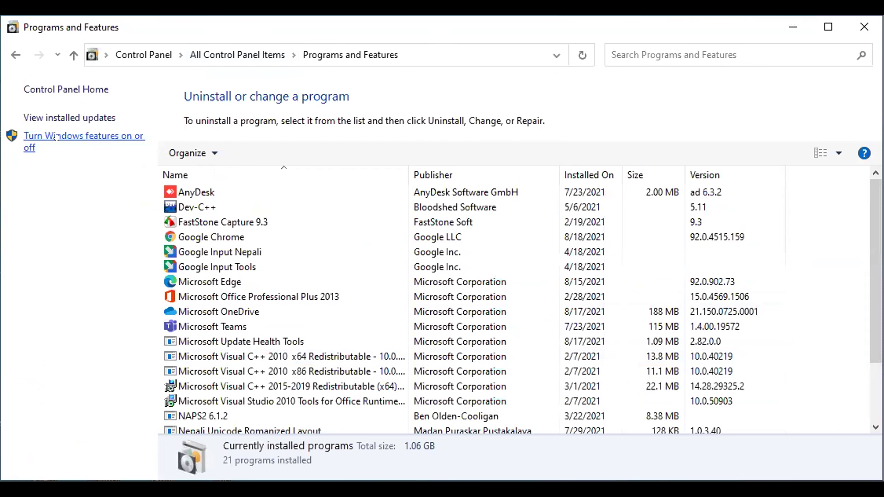
click(56, 136)
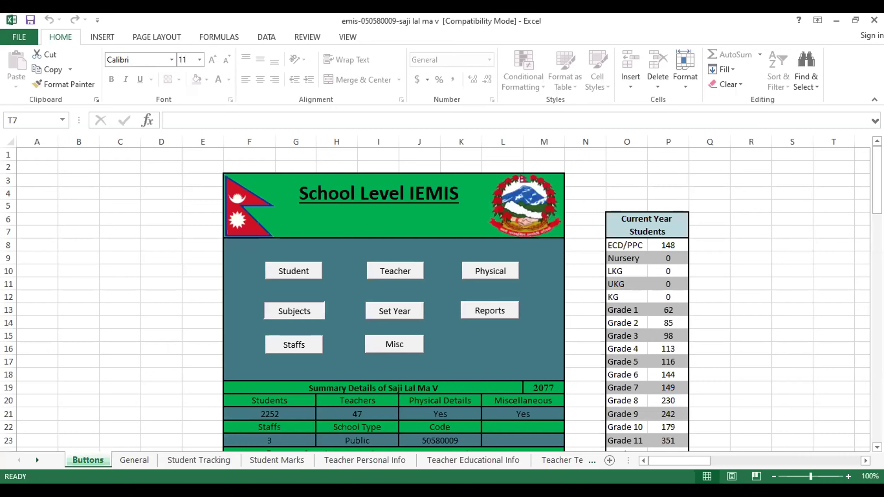
Open the Subjects form for Class 2 and review its Nepali, English and Mathematics entries
click(294, 309)
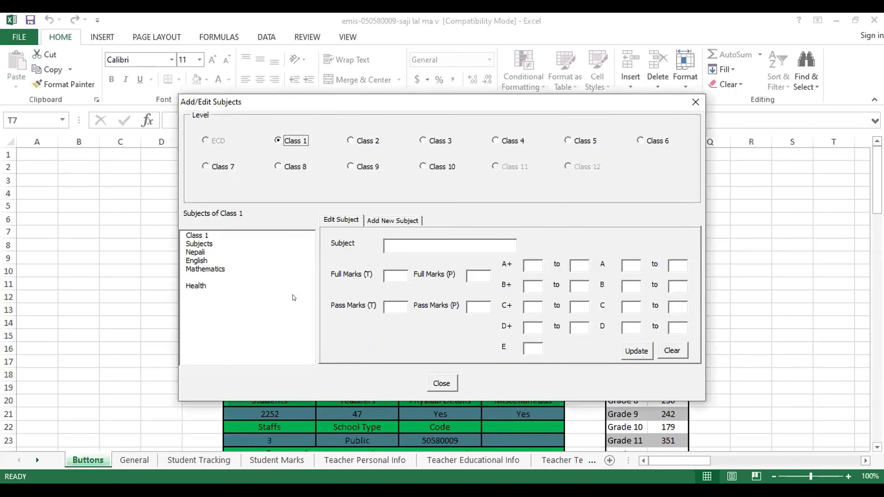
click(377, 142)
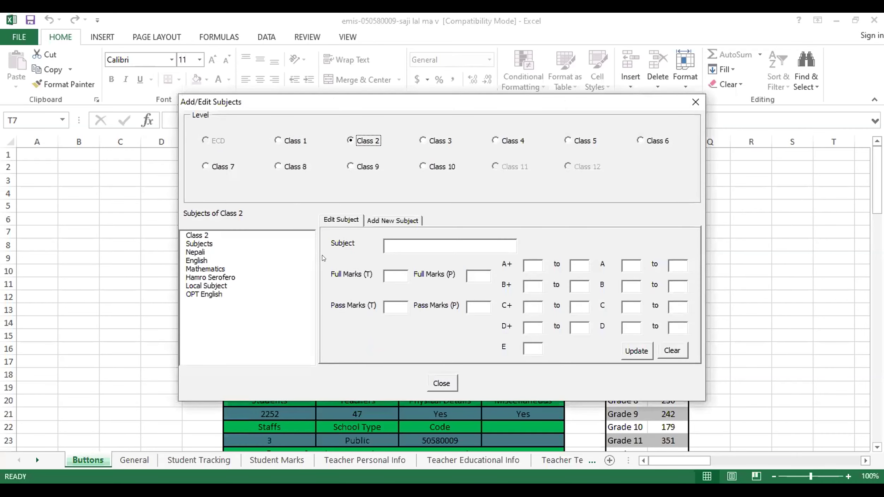
click(198, 252)
click(200, 261)
click(208, 269)
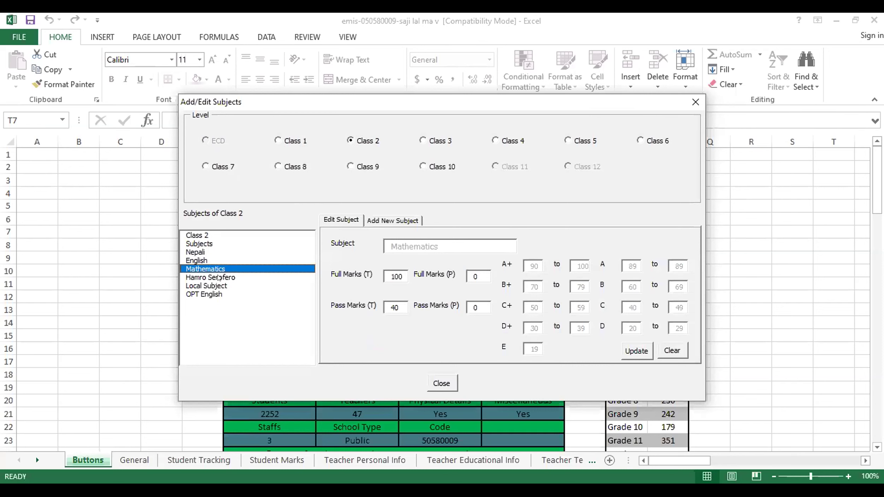
Rename Hamro Serofero to Serofero, confirm, then show Class 1's subjects and select the empty slot
click(218, 277)
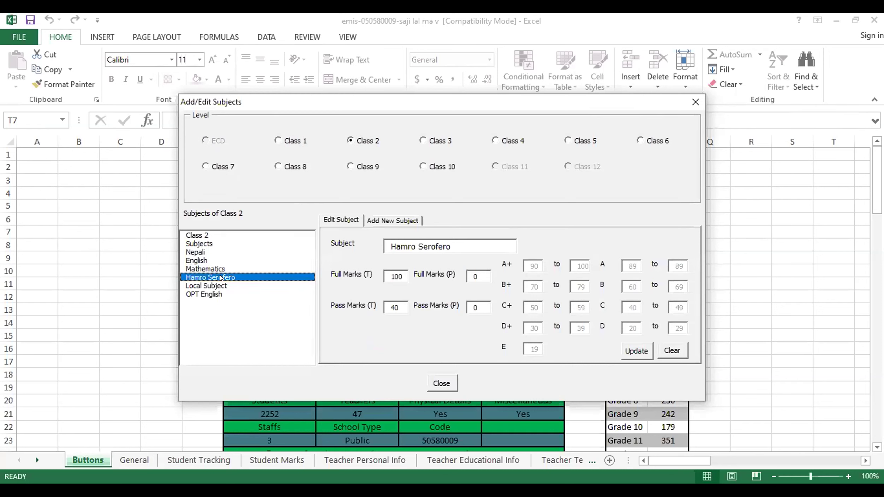
drag(470, 245, 323, 243)
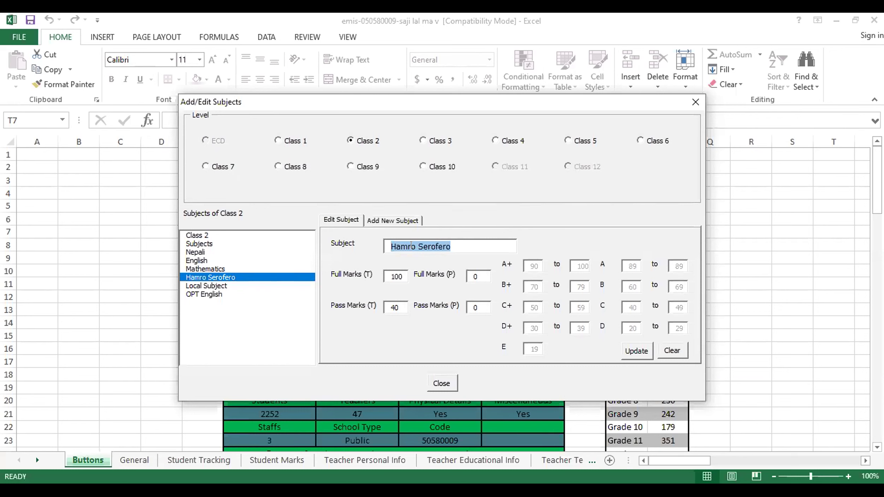
click(412, 245)
key(BackSpace)
key(BackSpace)
key(BackSpace)
key(BackSpace)
key(BackSpace)
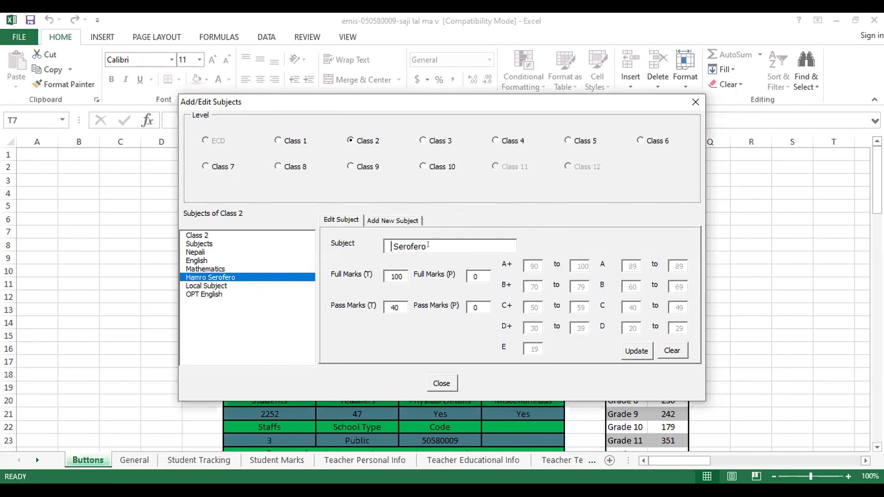
click(625, 350)
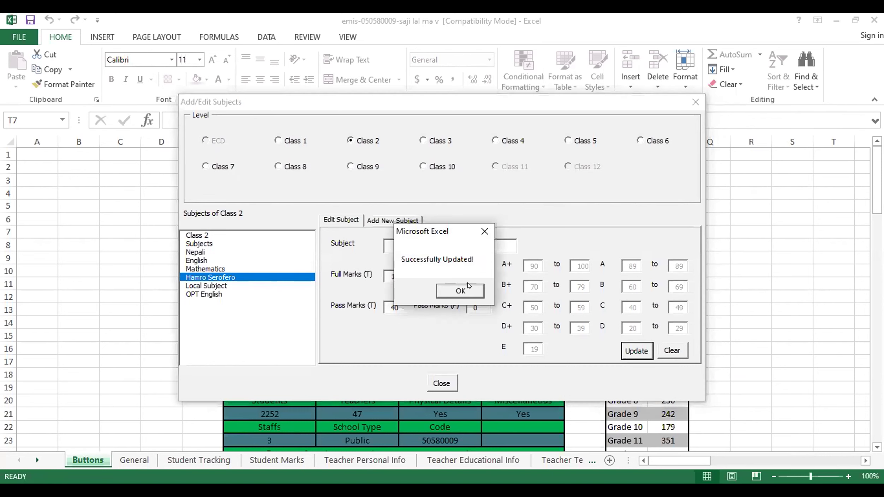
click(460, 290)
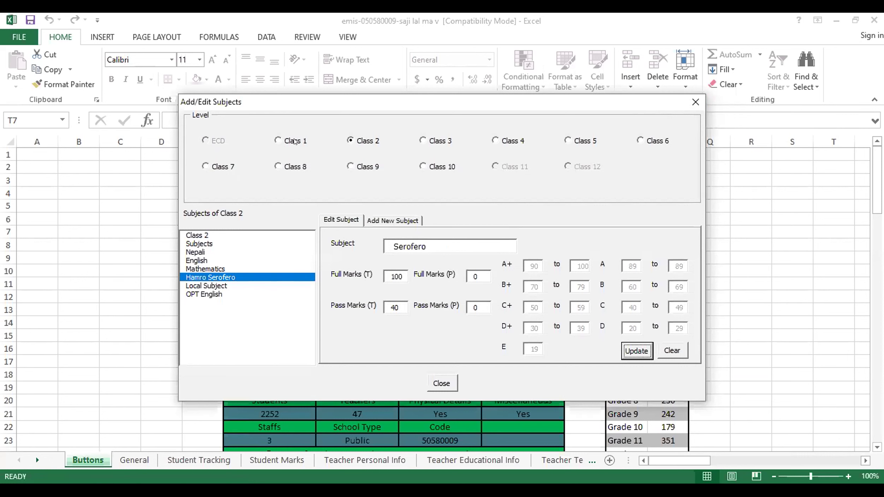
click(295, 142)
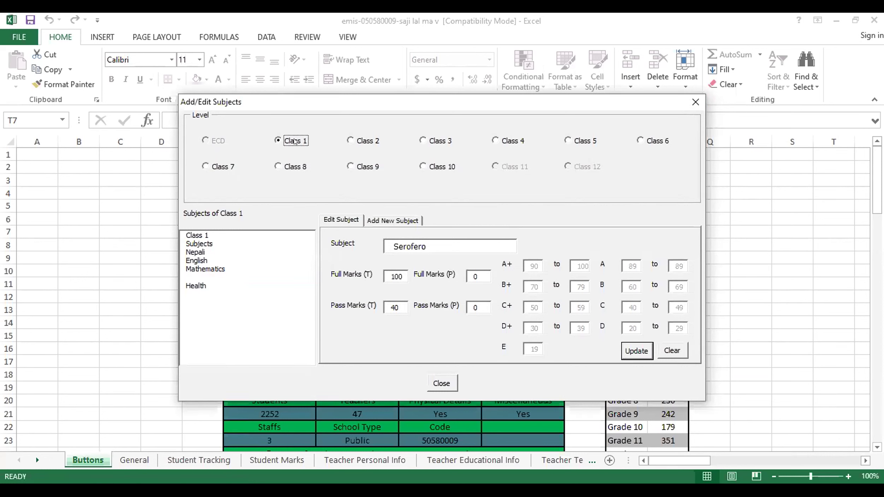
click(201, 277)
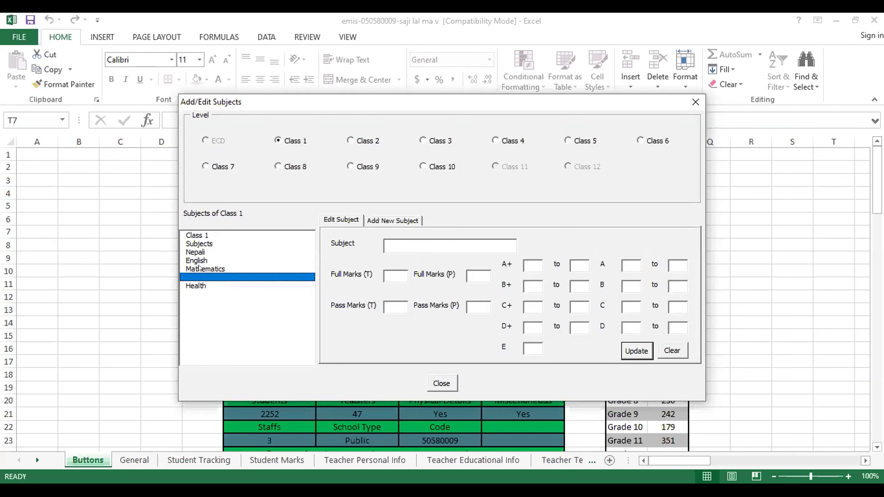
Add OPT Nepali to Class 1 with theory full marks 100 and pass marks 40
click(398, 246)
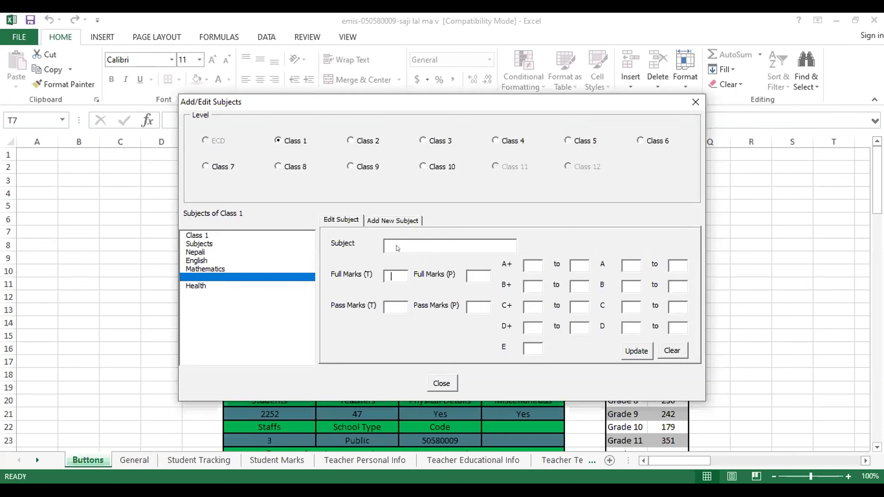
key(Tab)
click(389, 221)
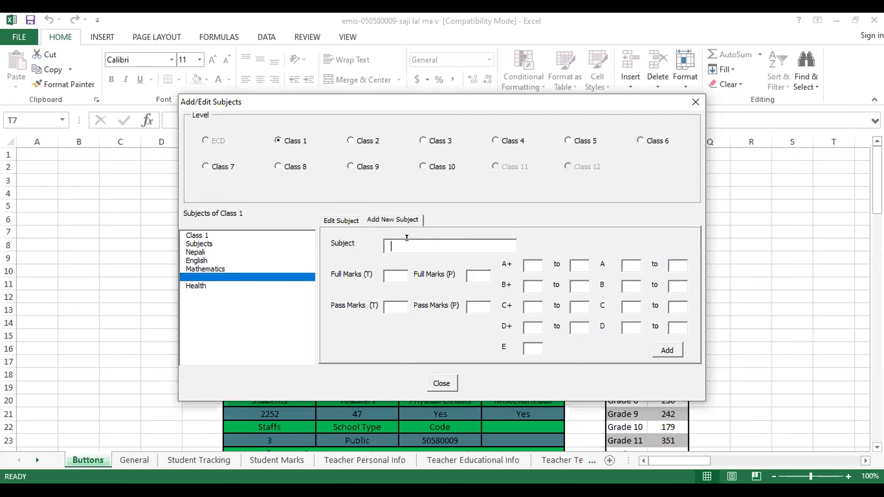
text(OPT Nepali)
click(388, 275)
text(100)
key(Tab)
text(40)
click(657, 344)
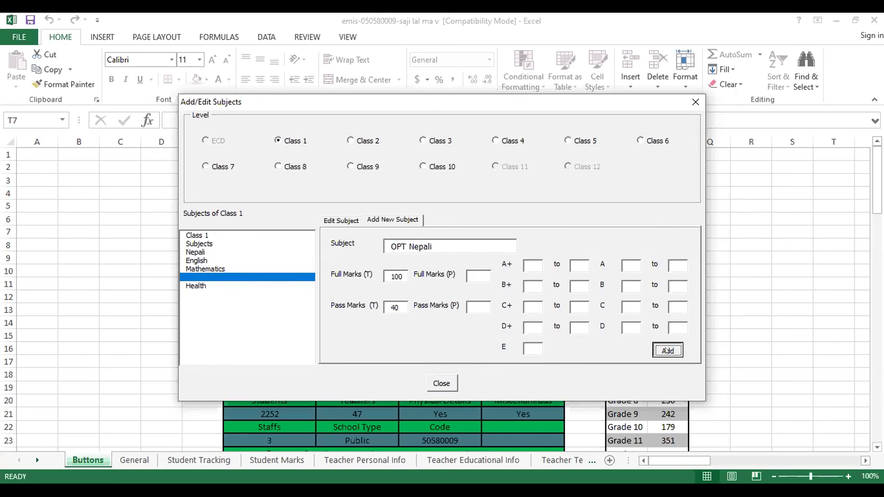
click(457, 290)
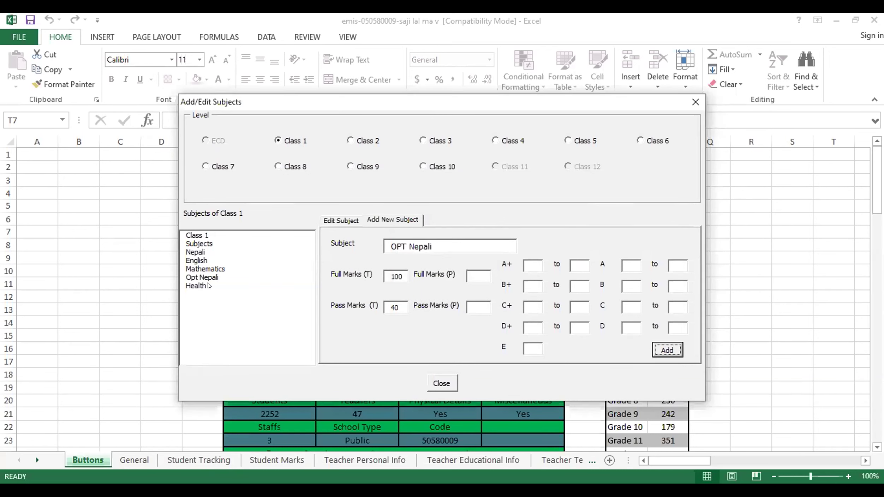
Check Class 1's subject list, confirming Opt Nepali sits between Mathematics and Health
click(219, 277)
click(202, 286)
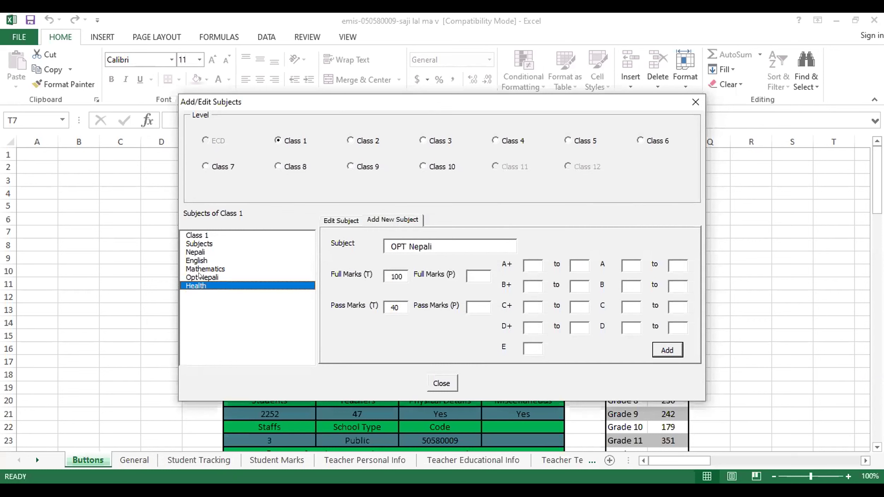
click(210, 278)
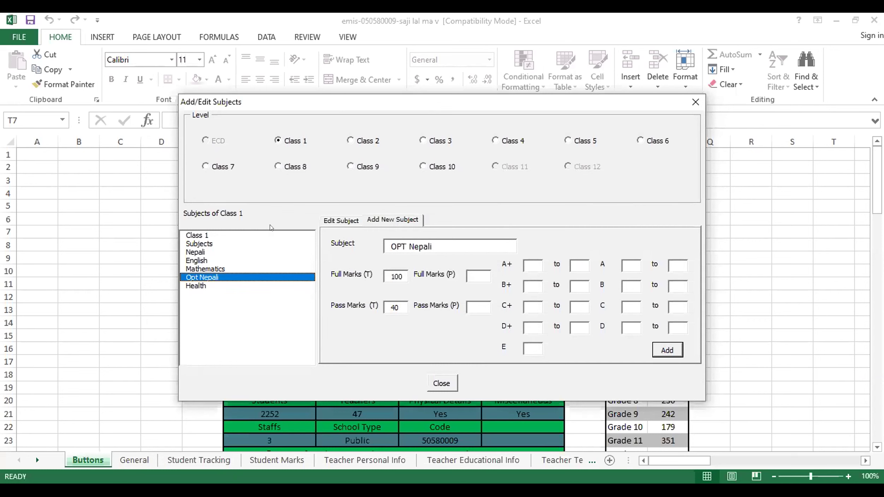
click(200, 286)
click(202, 277)
click(201, 269)
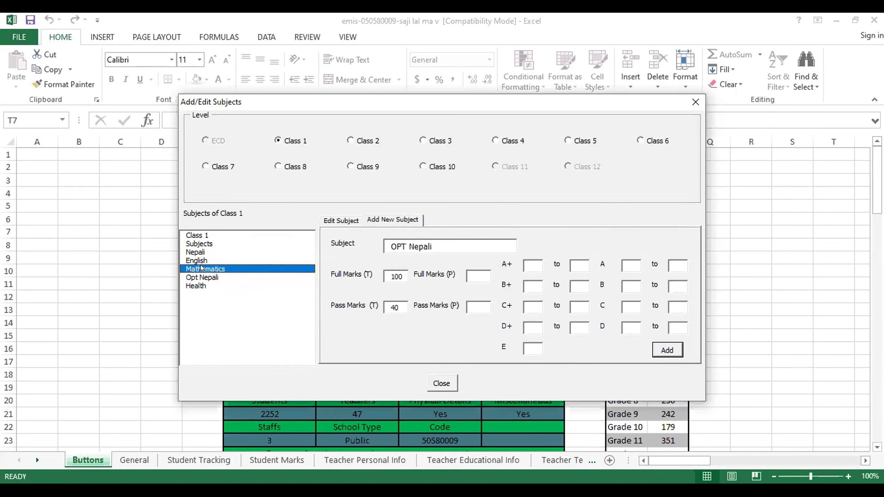
click(199, 286)
click(200, 260)
click(199, 285)
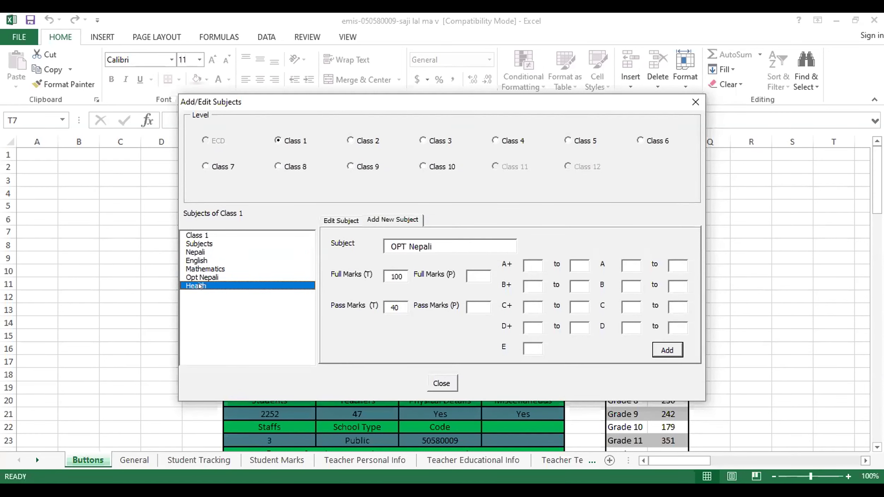
click(202, 277)
click(201, 270)
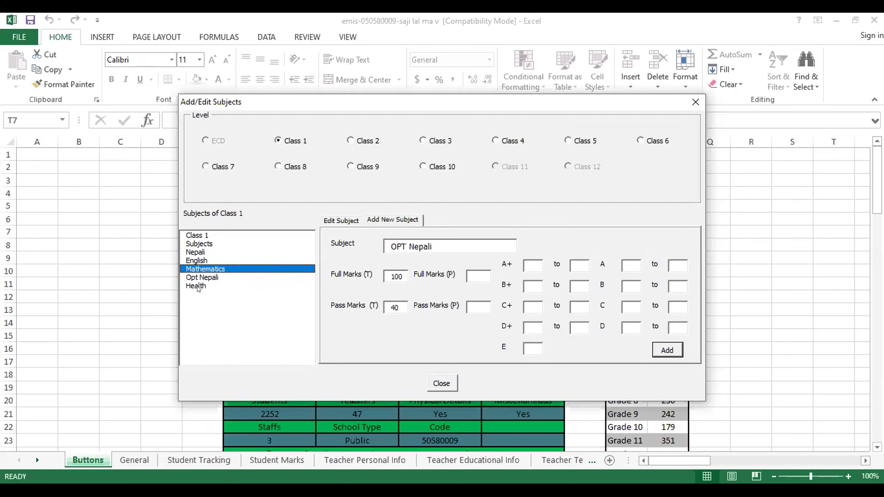
click(199, 286)
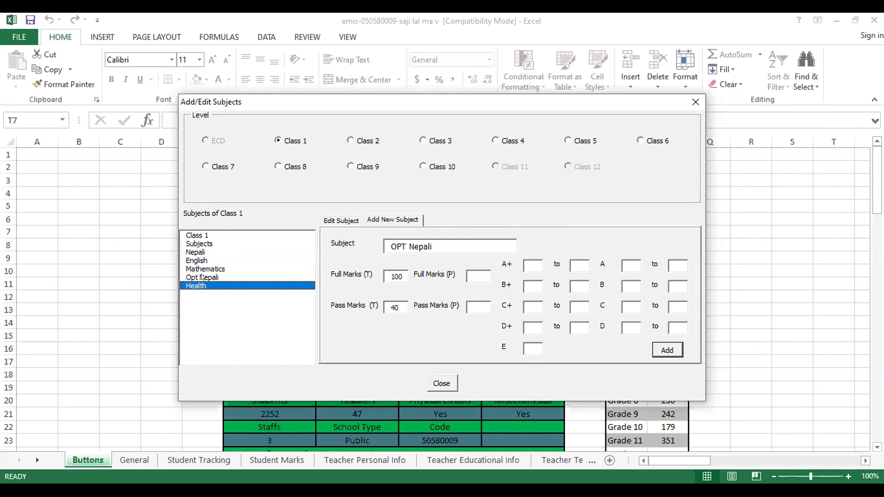
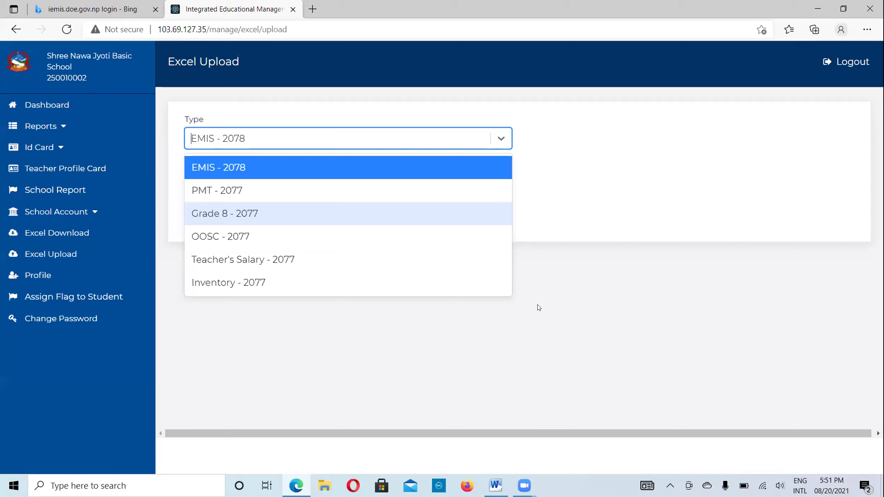
Go to the school Dashboard with its students-by-gender and teacher charts, and expand the Reports menu
key(Down)
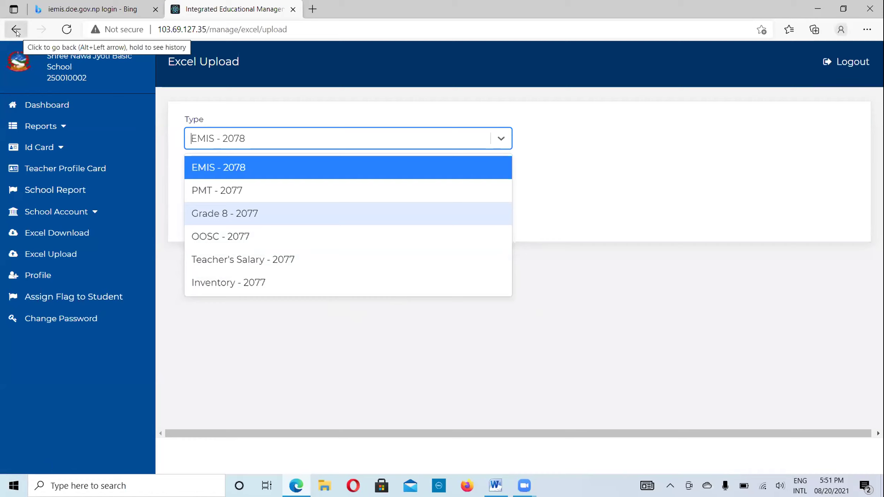
click(41, 106)
click(41, 127)
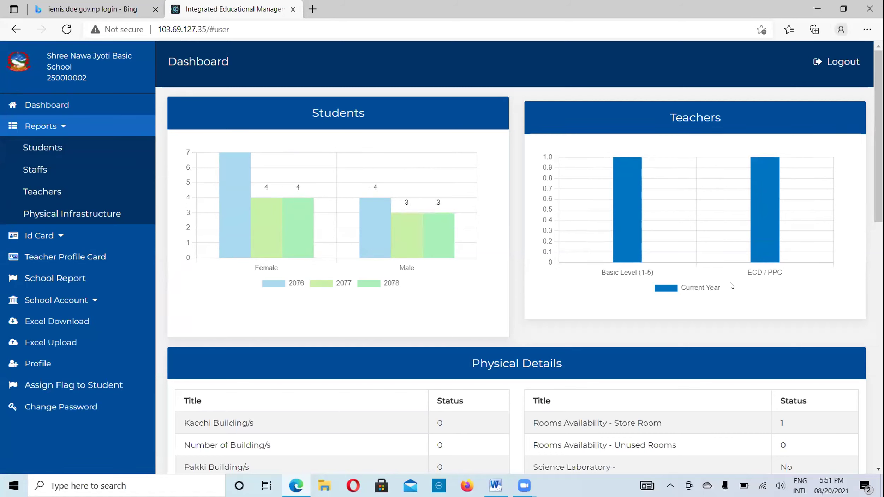
View the Staffs aggregate report, try Teacher Profile Card and School Account, then open the 2078 school Profile
click(51, 170)
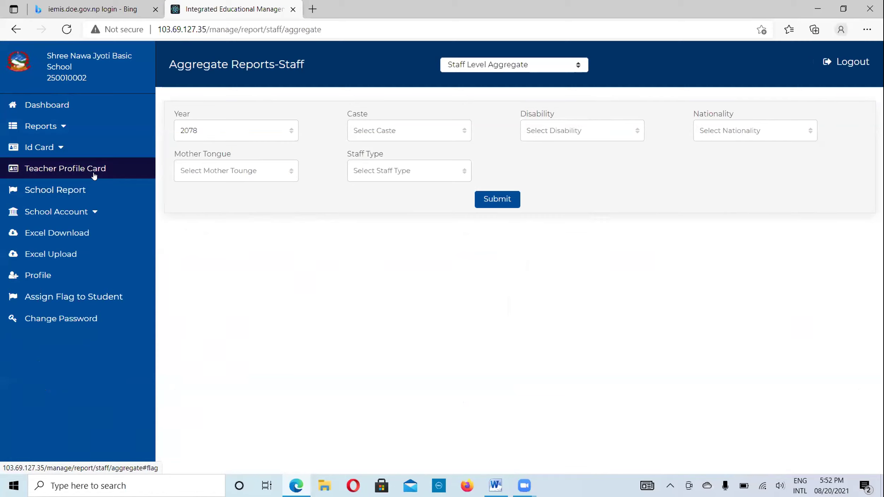
click(94, 176)
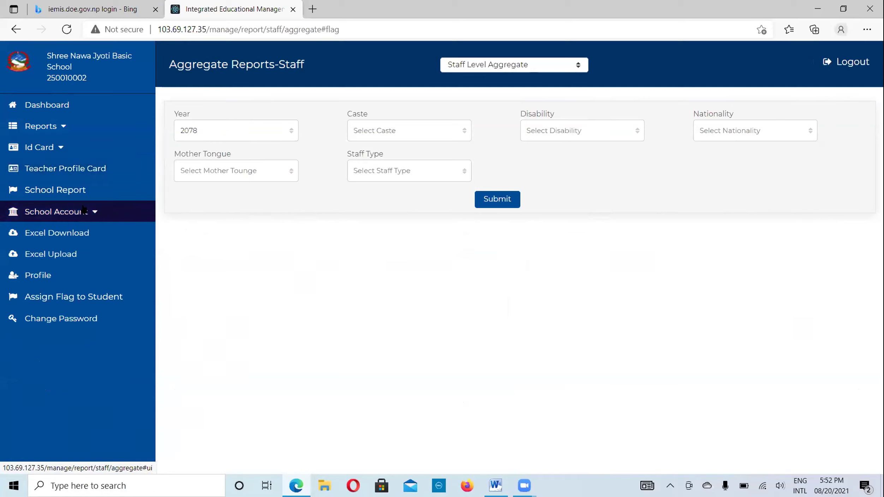
click(77, 217)
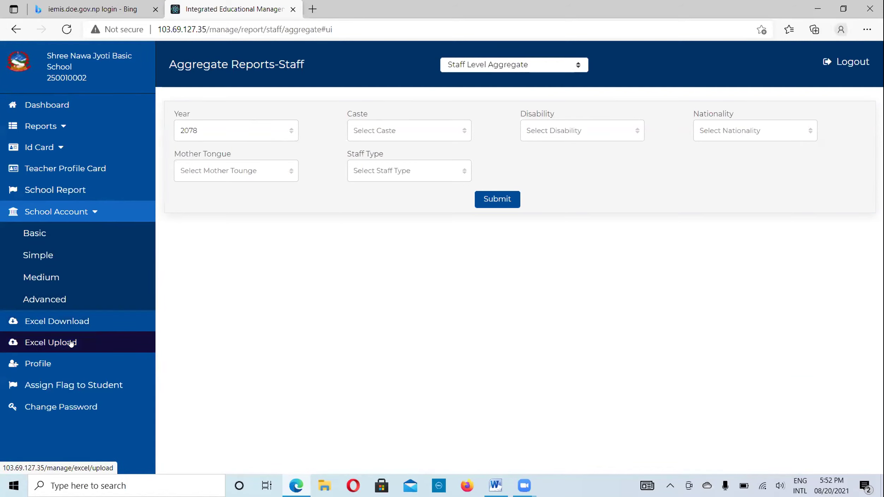
click(55, 362)
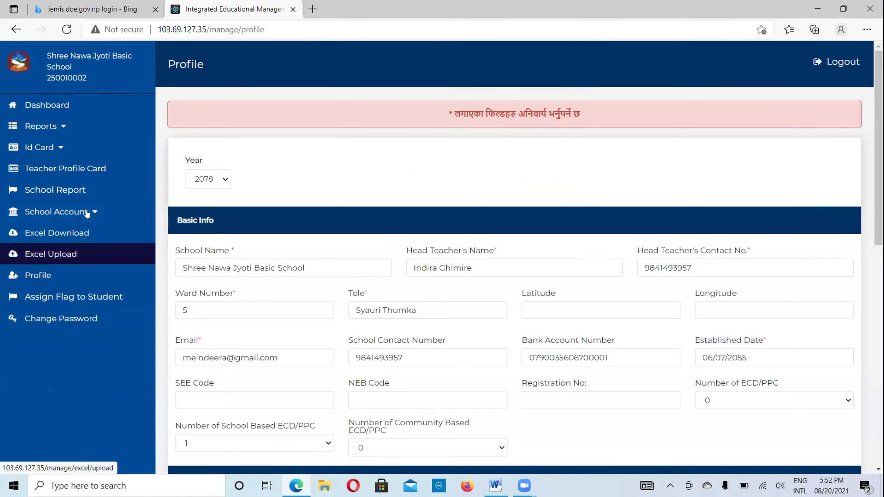
Open the School Account Basic Form with its Download Application section and file upload area
click(87, 294)
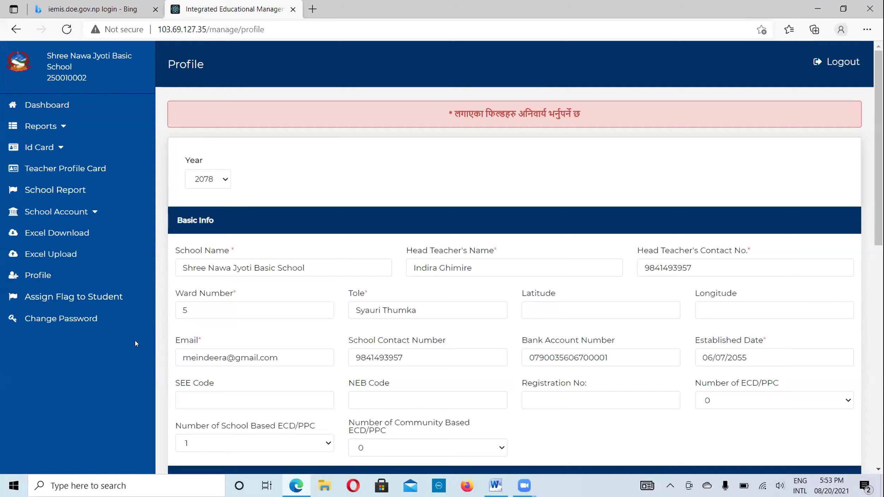
click(95, 216)
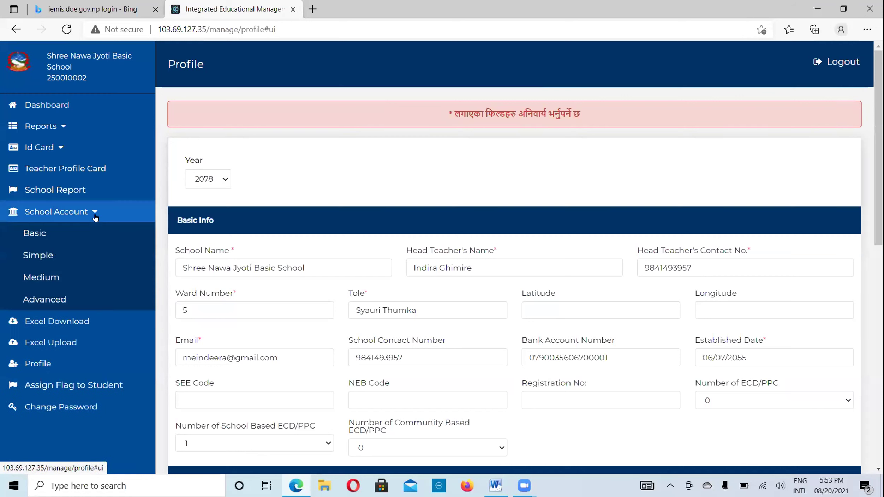
click(88, 233)
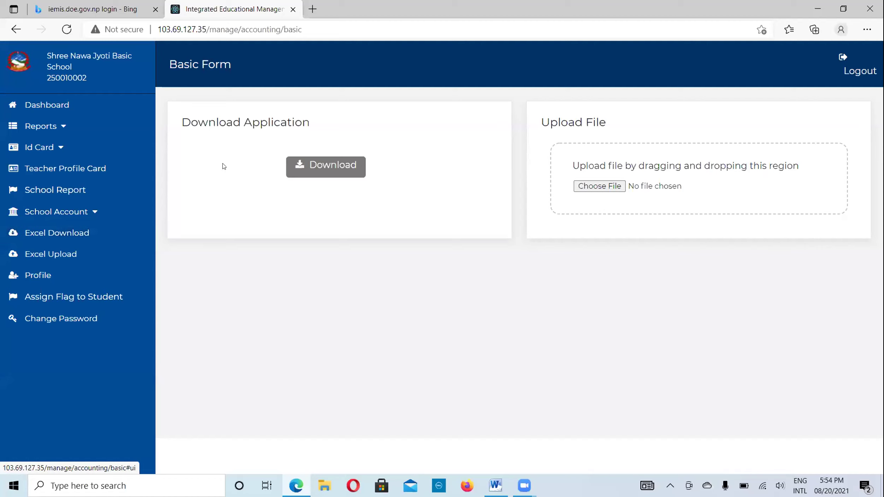
Minimize and restore Edge, then open the IEMIS school login page in a new tab
click(815, 7)
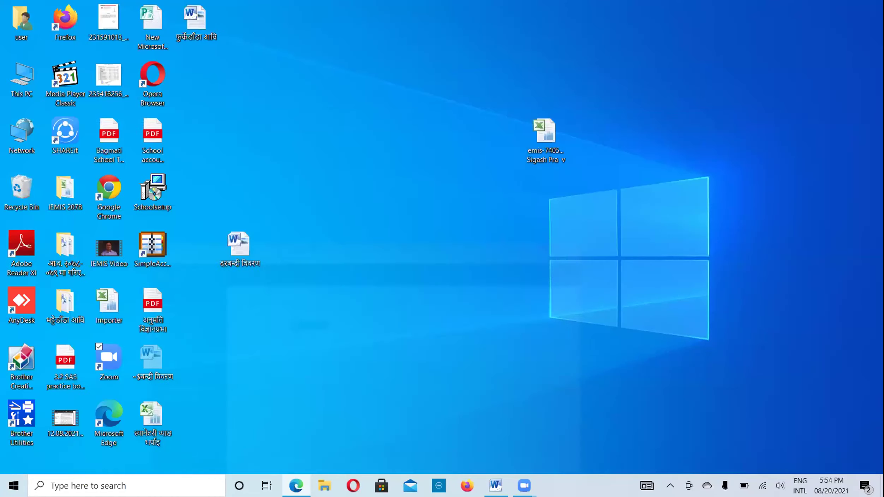
click(296, 486)
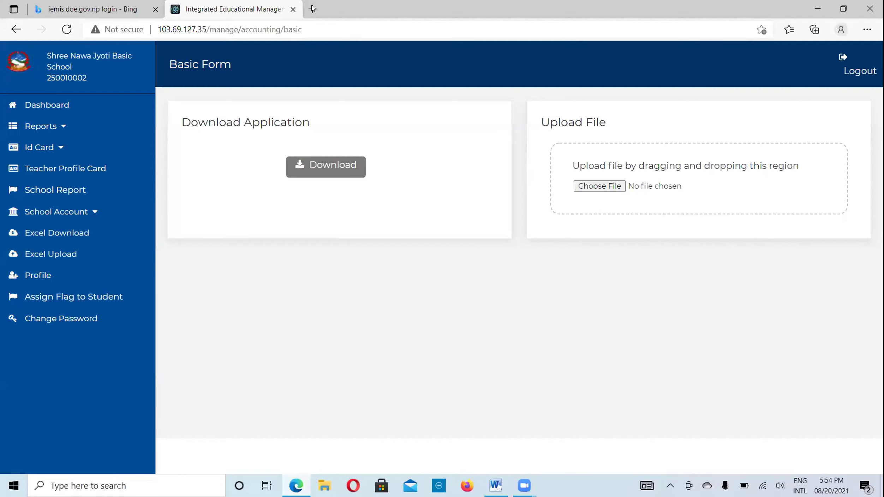
click(312, 9)
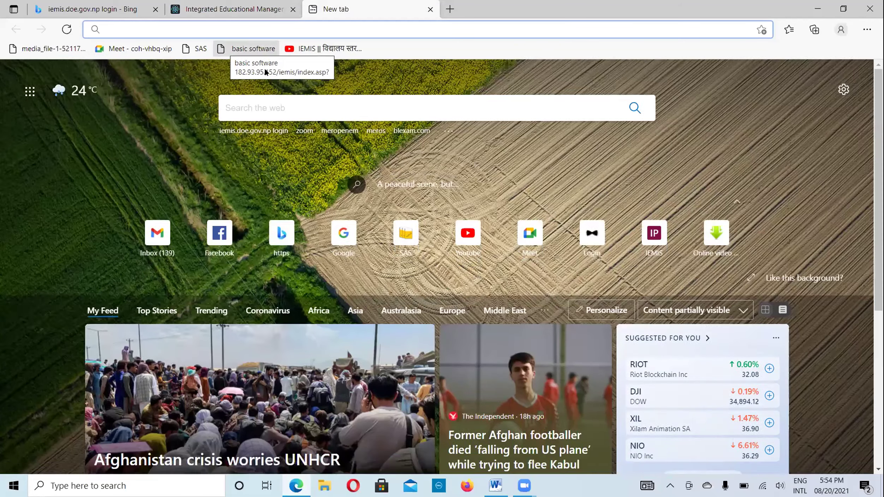
click(223, 49)
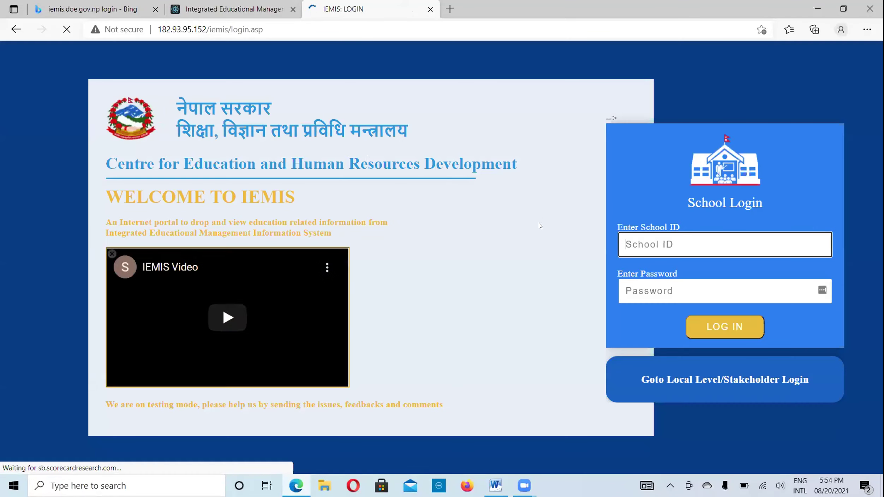
Log in with the saved school ID and the account password, which is rejected as invalid
click(654, 247)
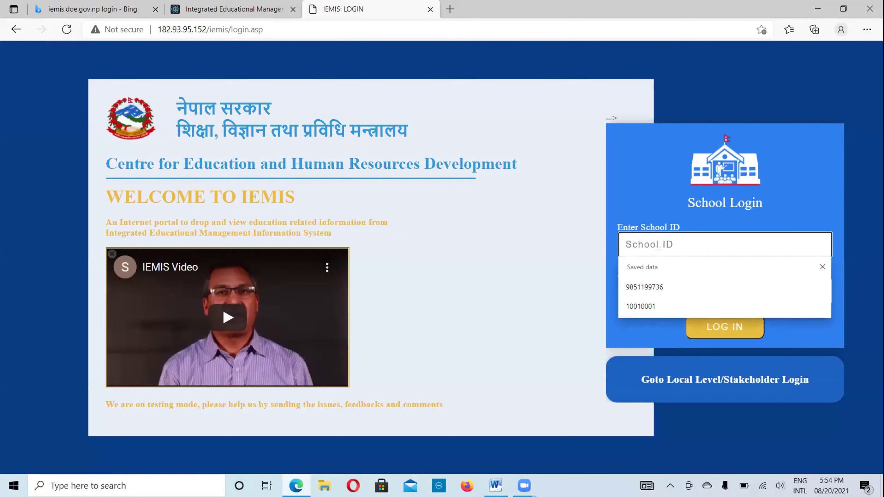
click(653, 307)
click(719, 294)
text(***)
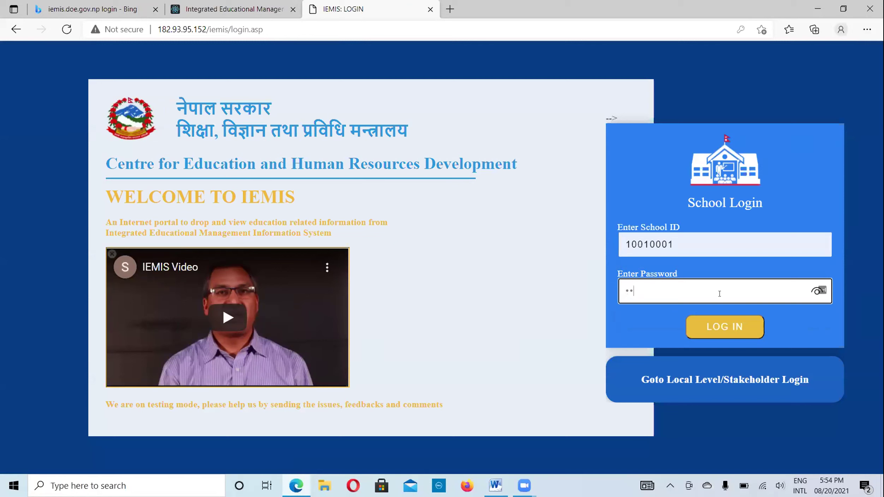
text(*****)
click(817, 289)
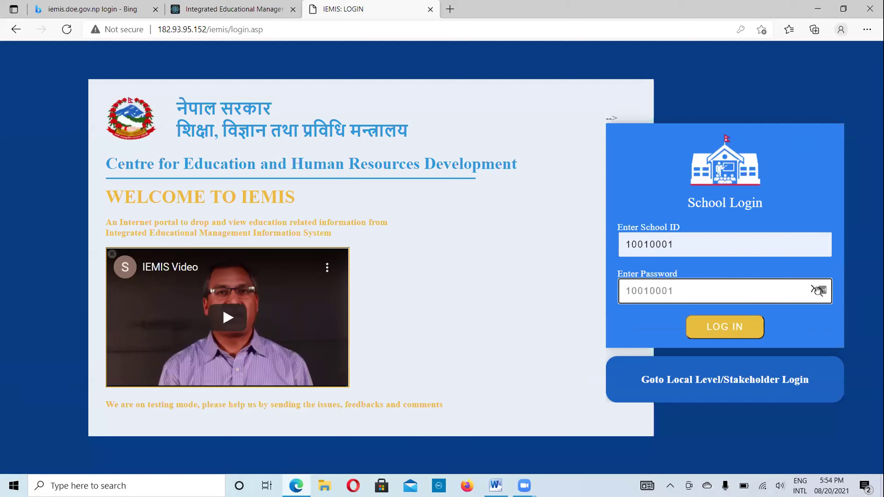
click(731, 333)
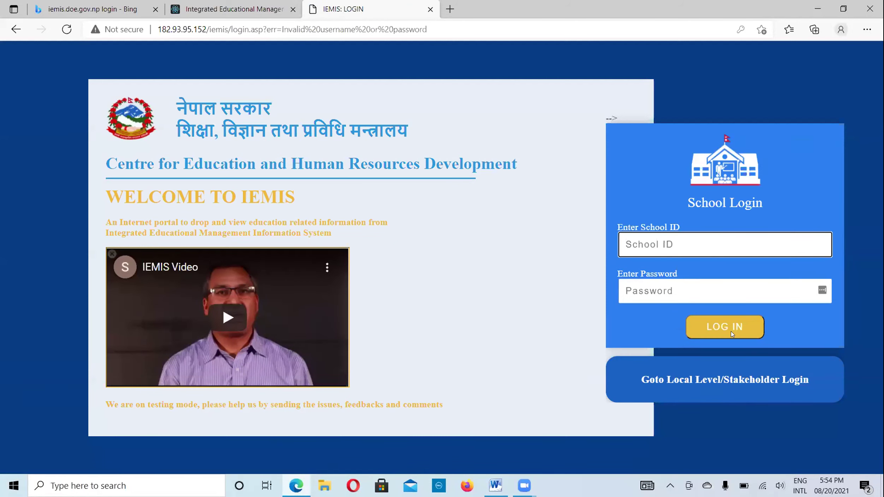
Re-enter the school ID in the login form and open another blank browser tab
click(684, 293)
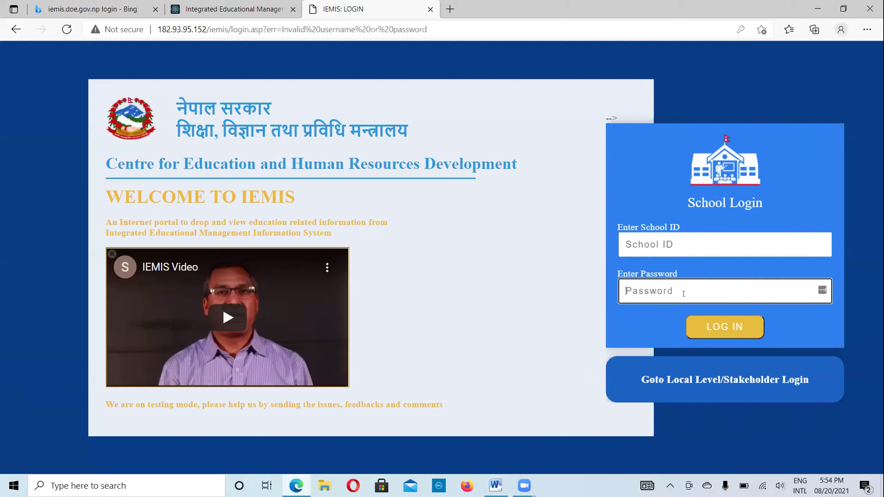
click(711, 246)
text(1000)
key(BackSpace)
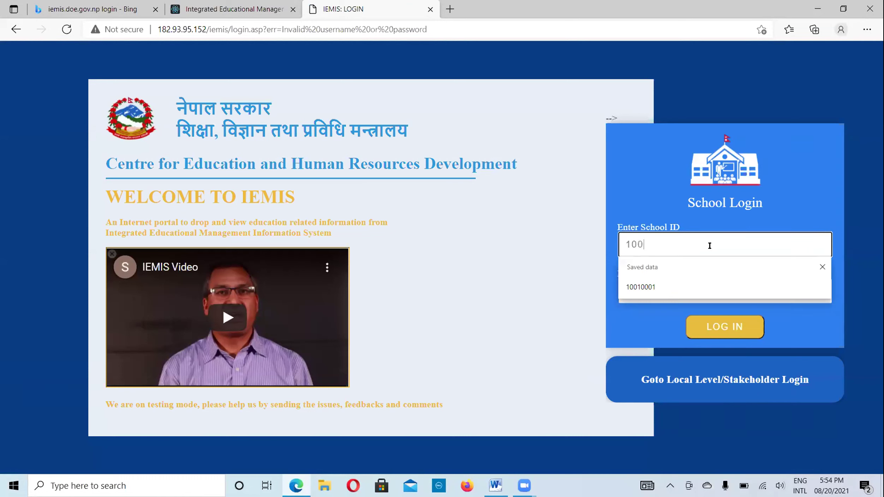
text(1)
click(448, 10)
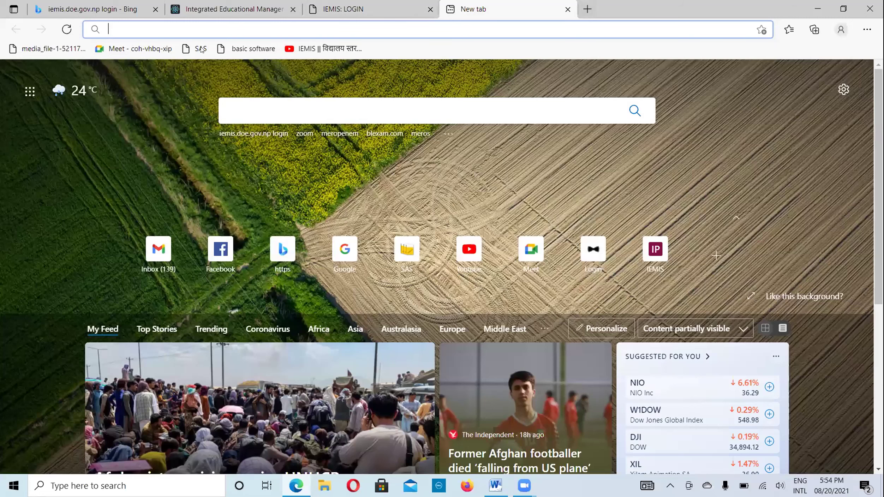
Try signing in to SAS with the autofilled username and password, then return to the IEMIS login tab
click(201, 50)
click(539, 246)
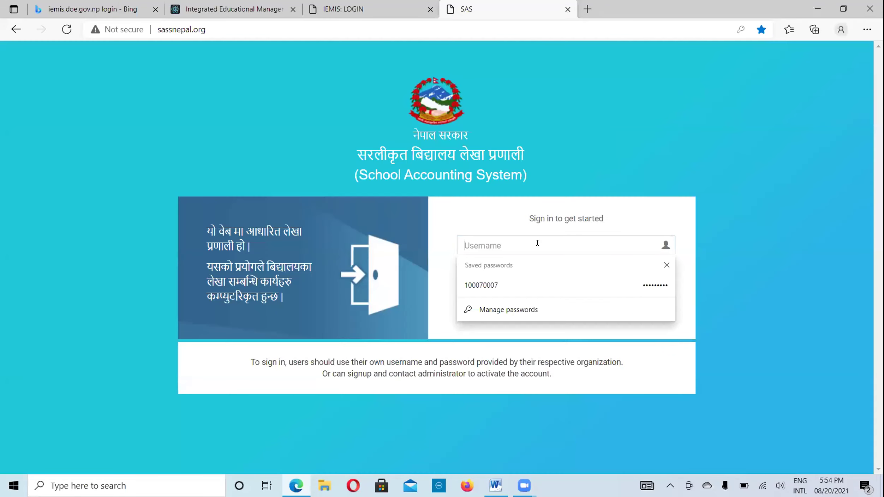
click(565, 285)
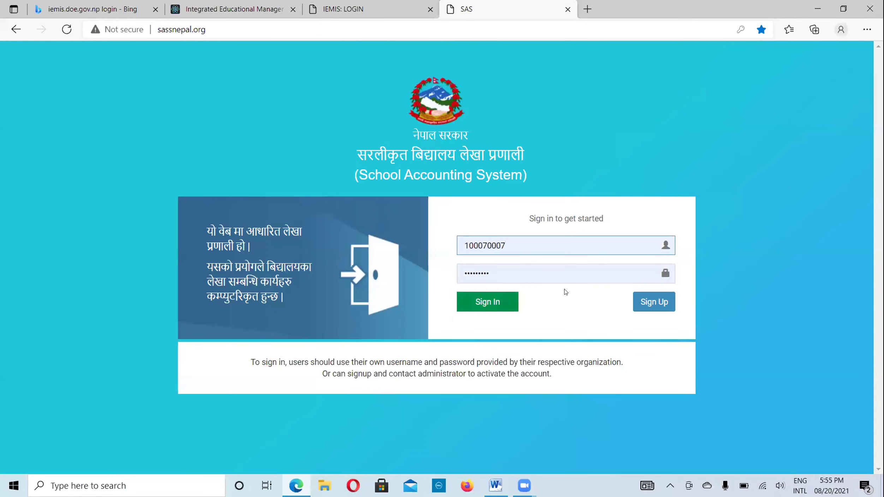
click(505, 304)
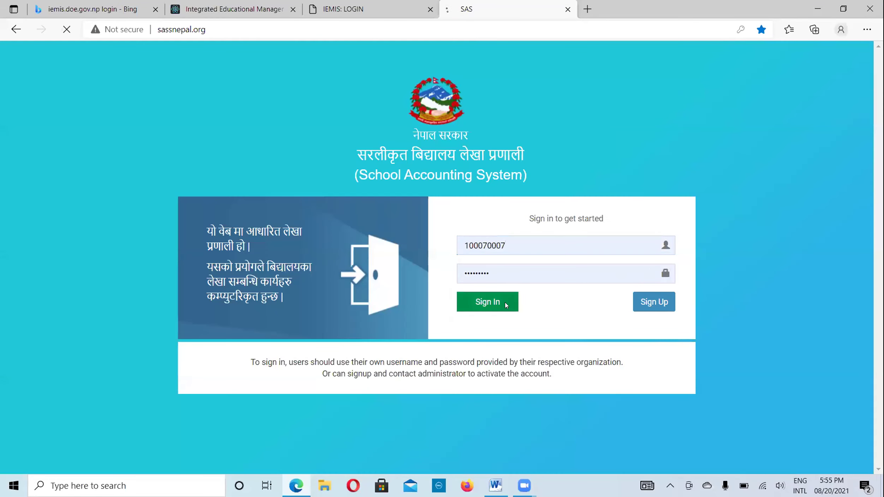
click(328, 11)
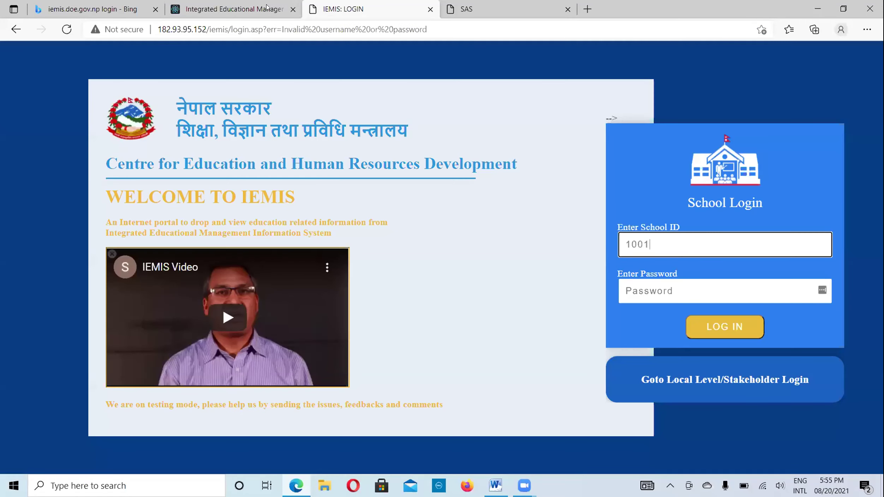
Retry the IEMIS school login in a new tab with the saved ID and password, then minimize Edge
click(587, 9)
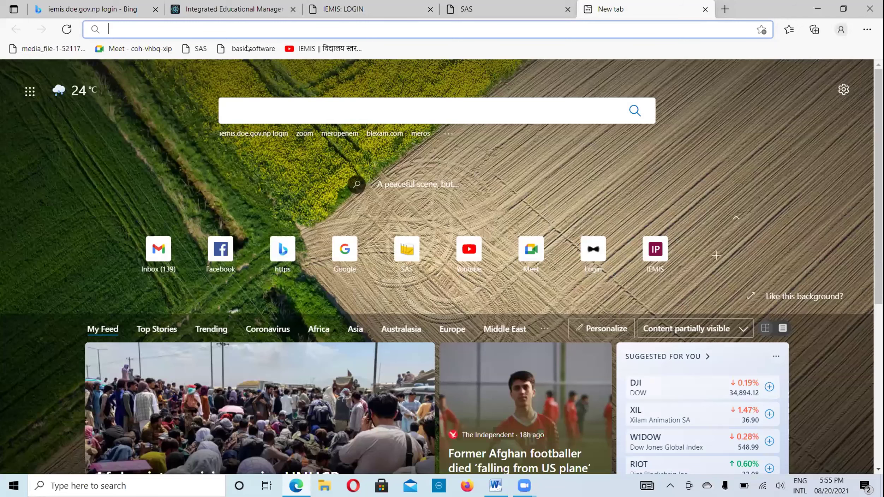
click(247, 48)
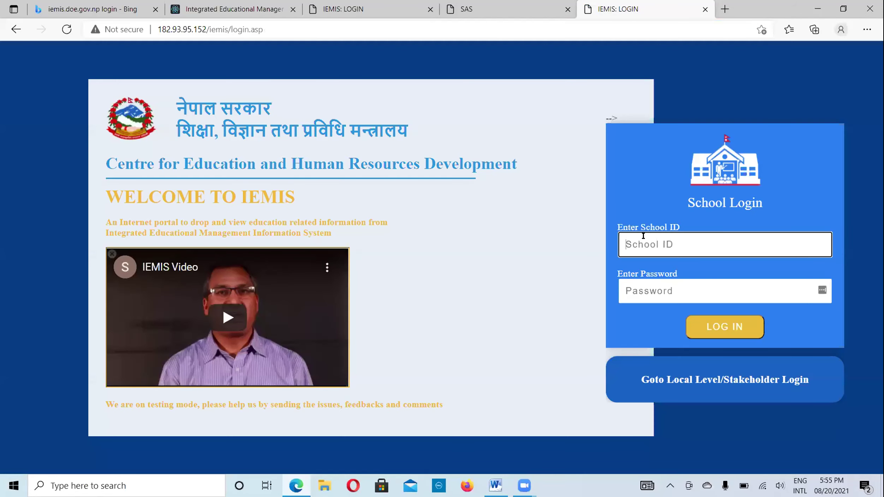
click(643, 235)
click(648, 288)
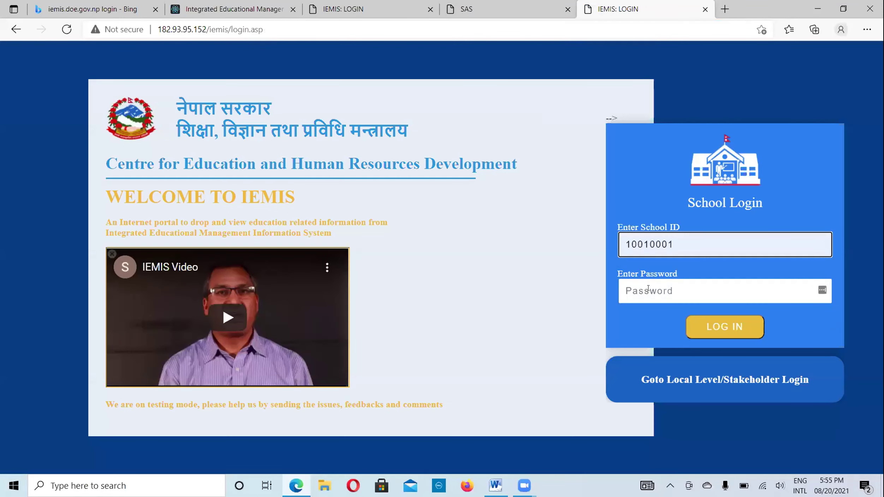
click(648, 287)
text(•••)
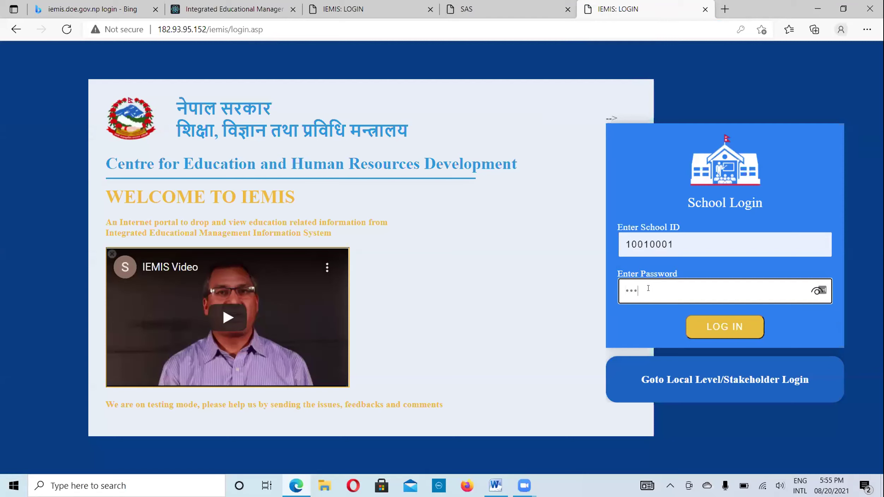
text(•••••)
click(816, 290)
click(731, 327)
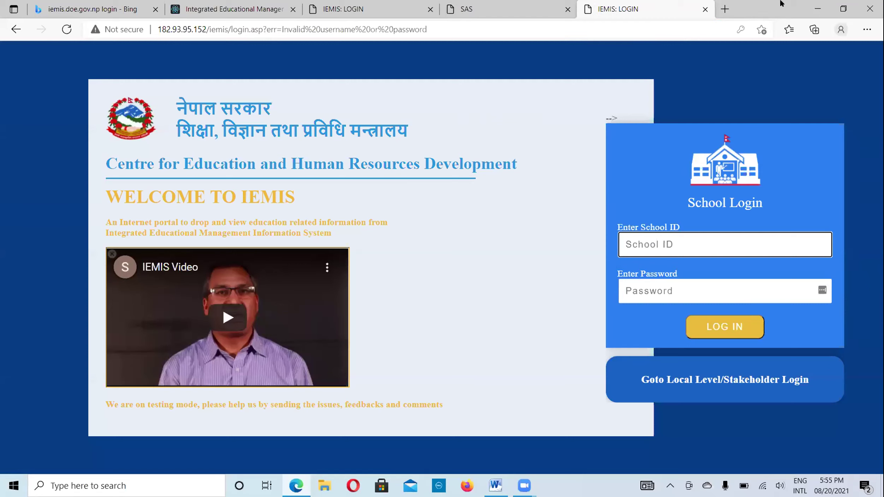
click(811, 11)
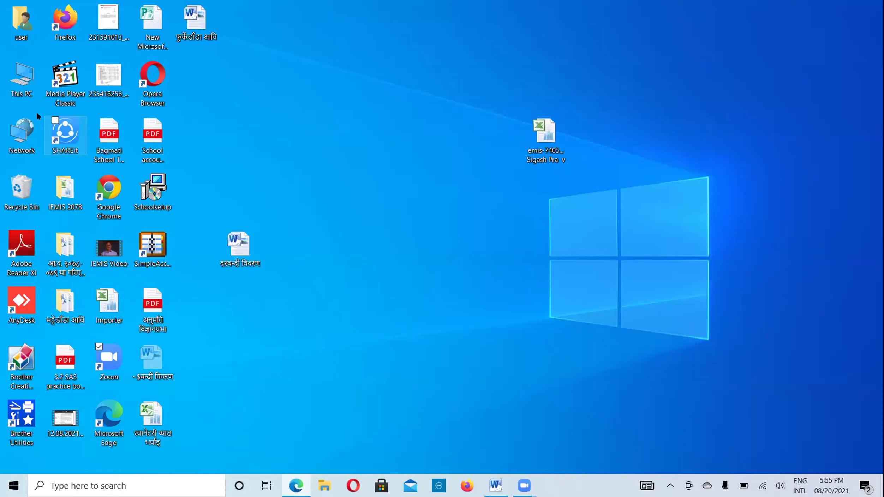
Open the IEMIS 2078 folder and copy the emis workbook file
click(25, 189)
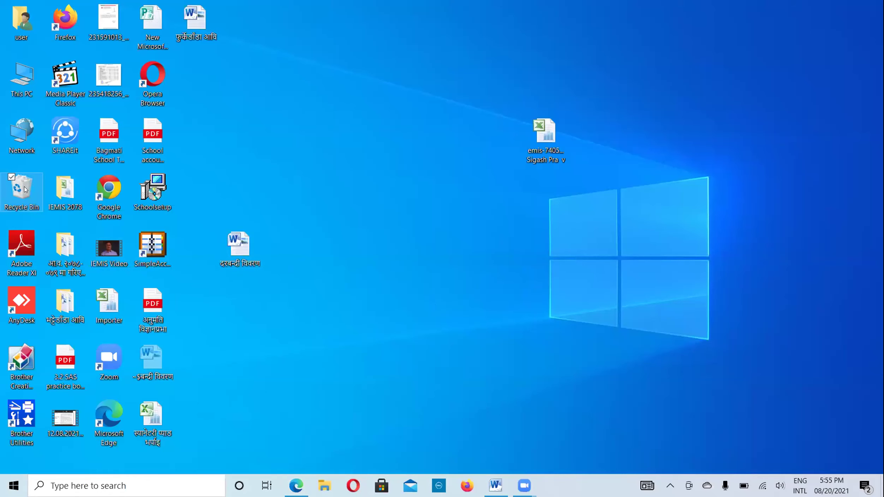
click(75, 190)
key(Return)
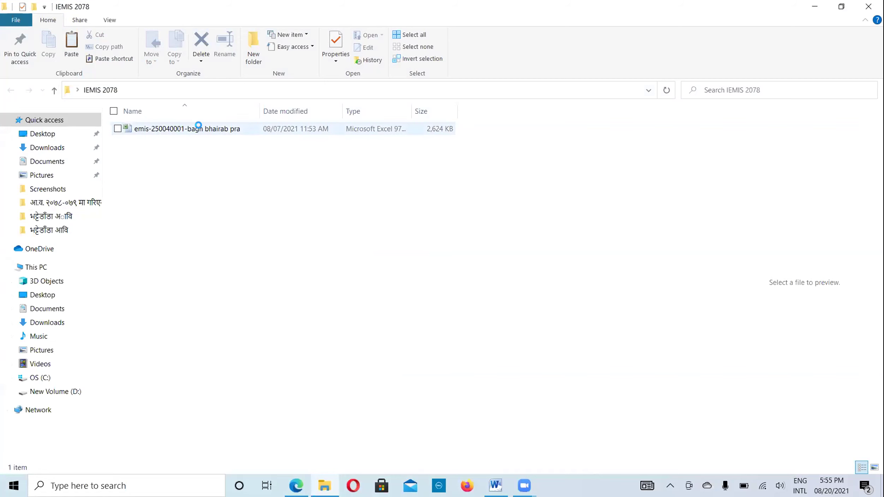
right_click(201, 128)
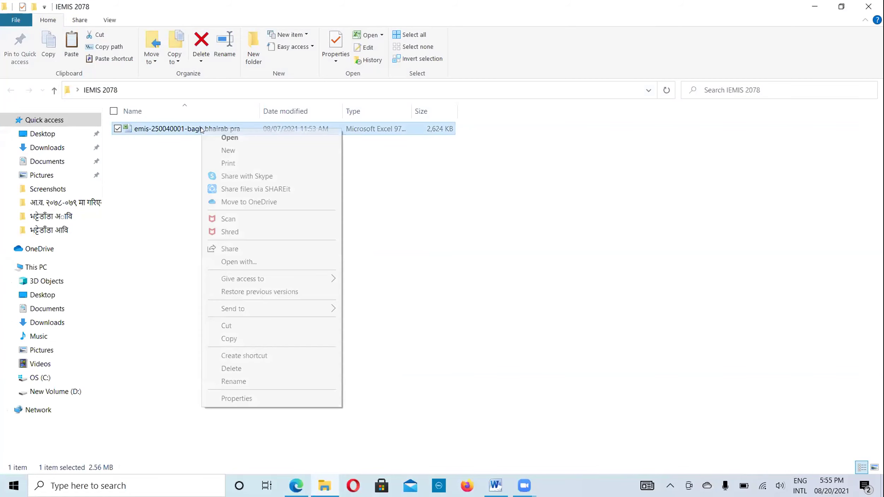
click(229, 337)
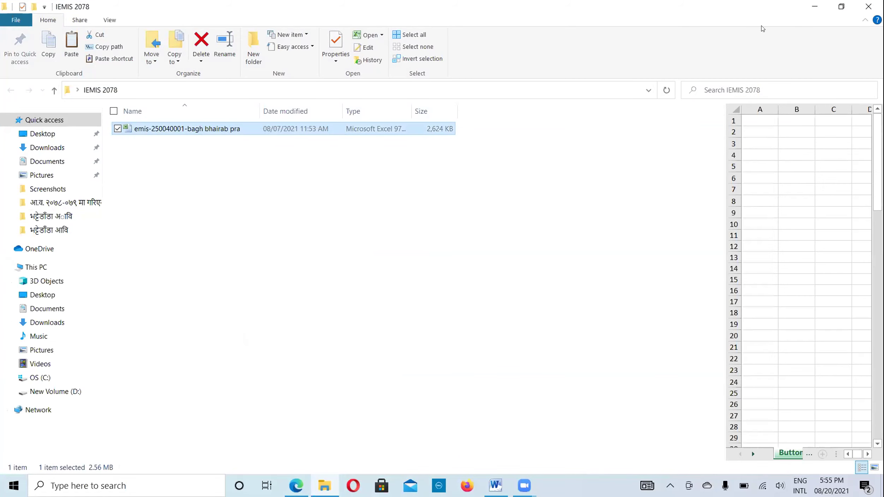
Paste the workbook copy onto the desktop and open it in Excel
click(812, 7)
right_click(612, 48)
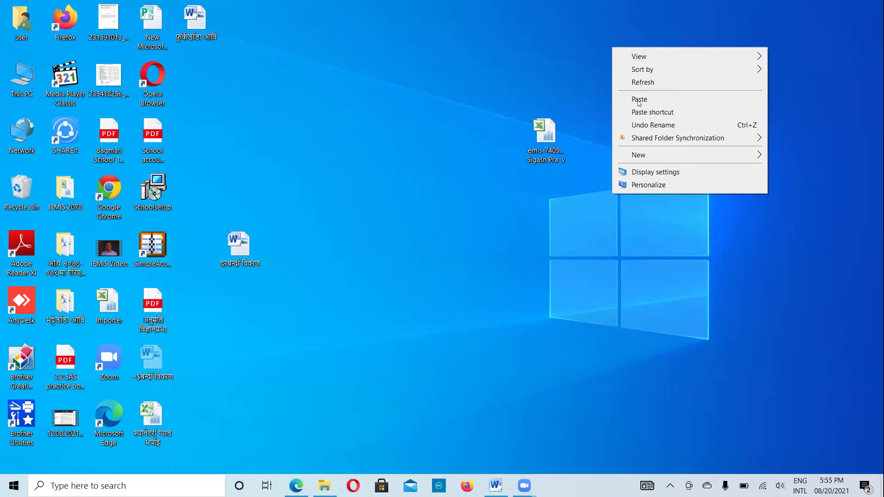
click(639, 99)
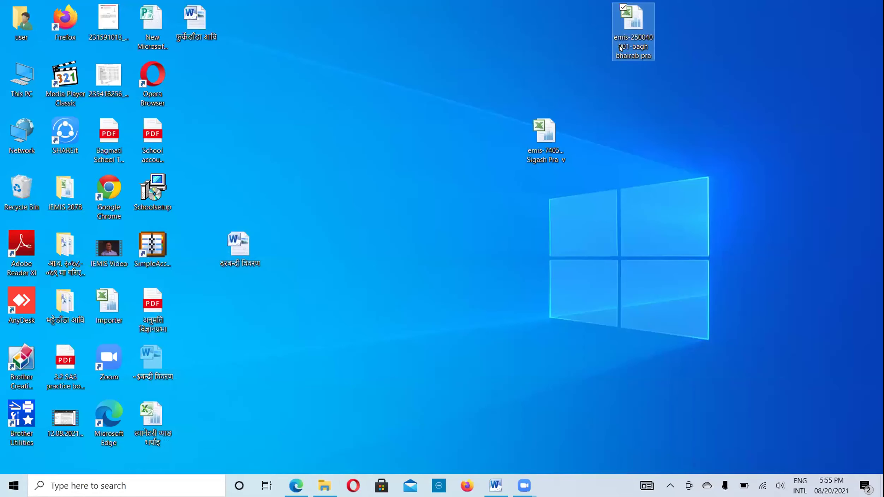
double_click(620, 47)
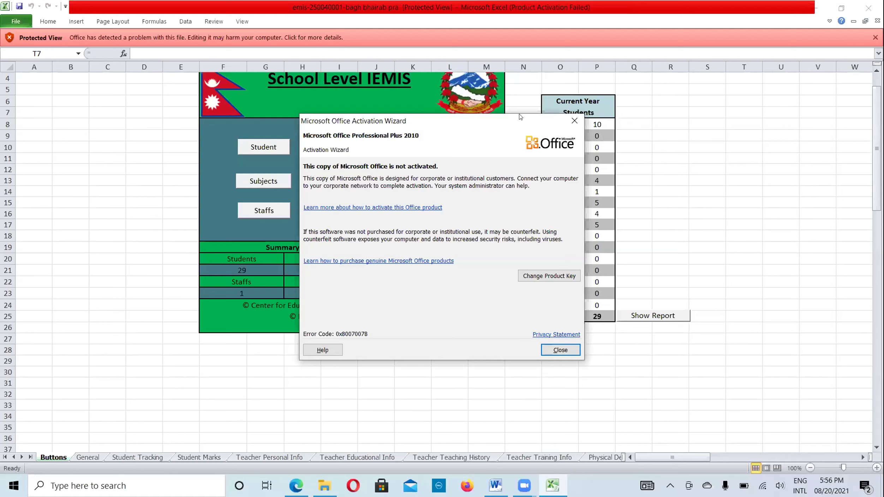
Dismiss the activation notice, choose Edit Anyway, enable macros, and open the Class 1 Subjects editor
click(560, 349)
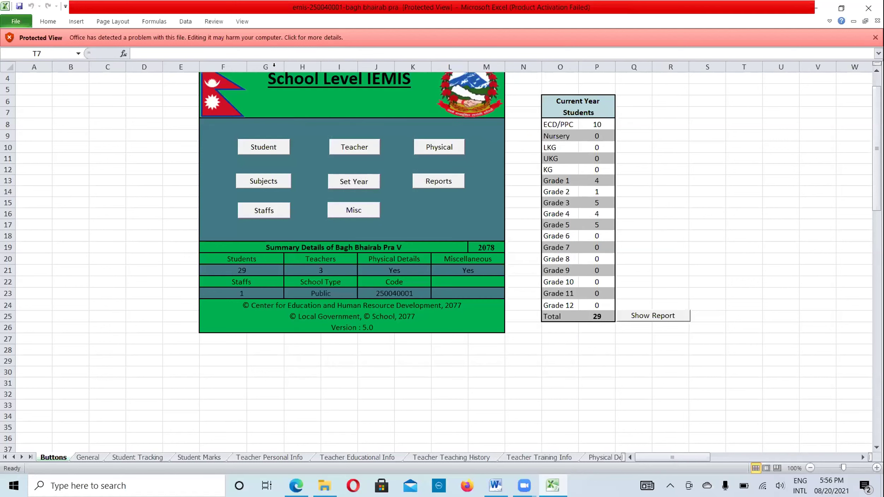
click(274, 38)
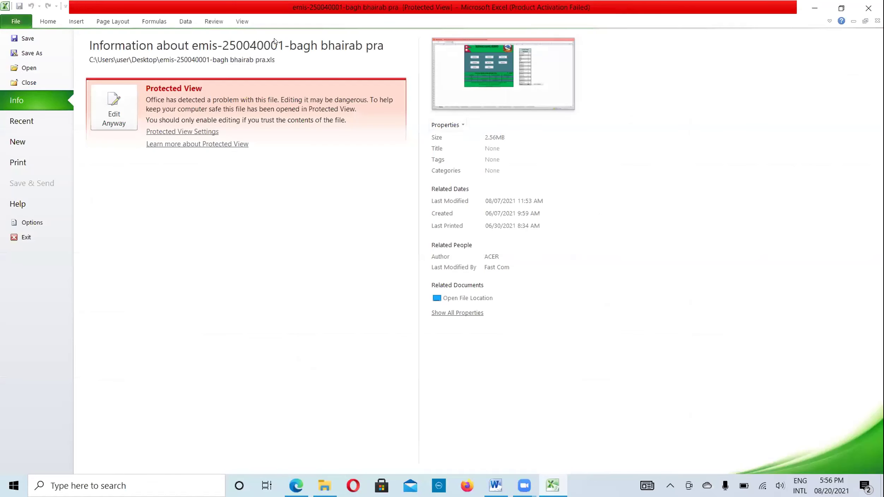
click(124, 105)
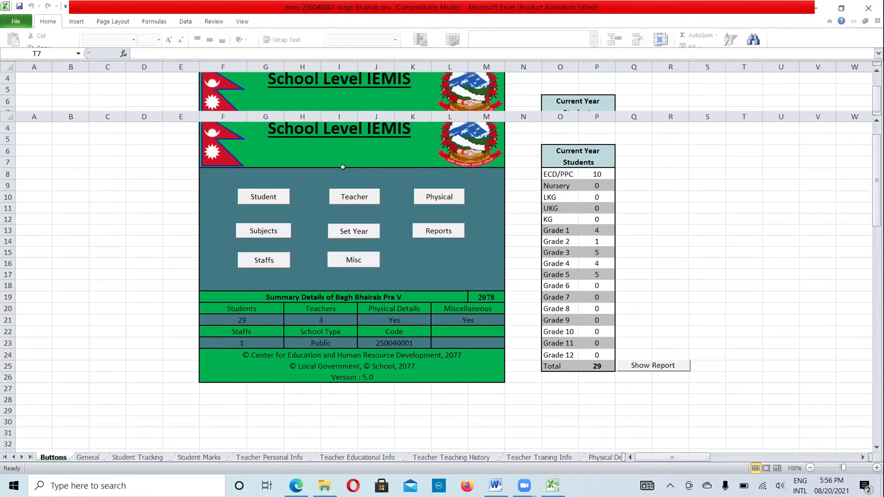
click(192, 86)
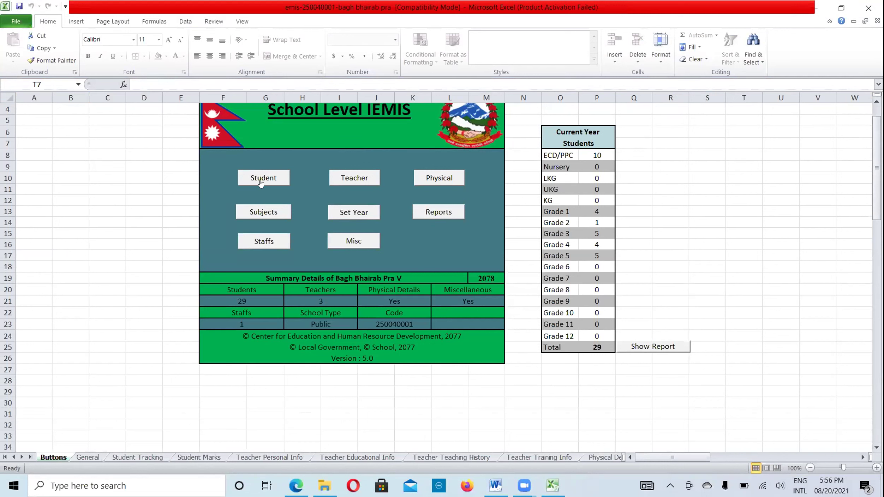
click(267, 212)
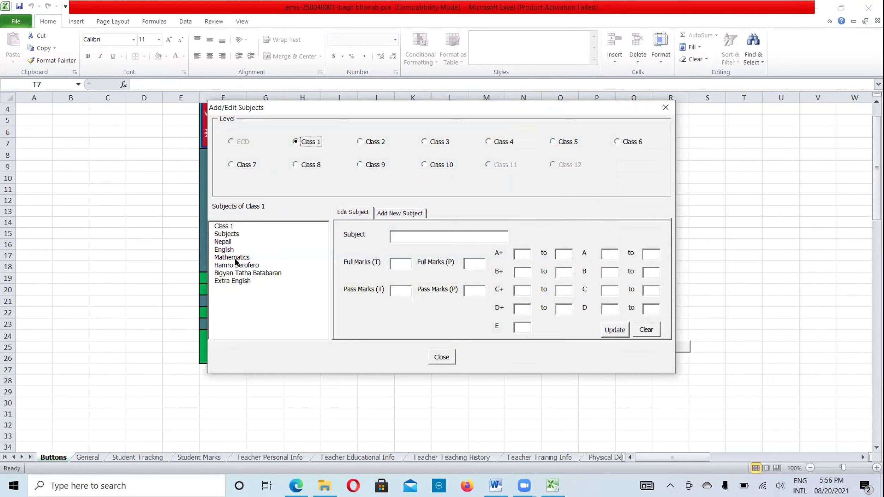
Clear the Nepali subject entry and confirm the update
click(239, 273)
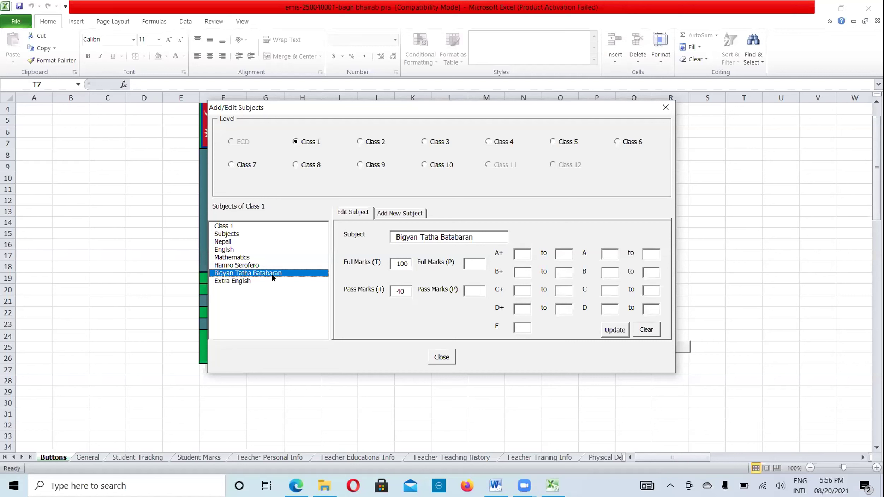
click(226, 242)
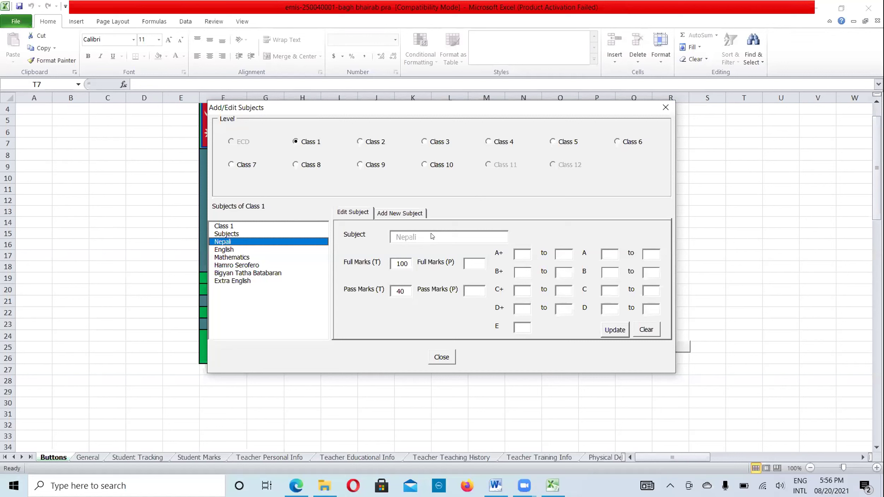
click(647, 330)
click(618, 333)
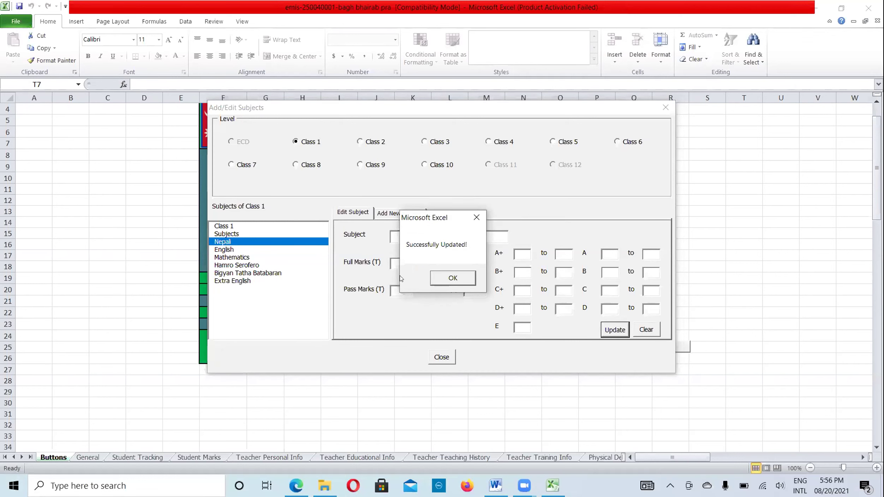
click(431, 278)
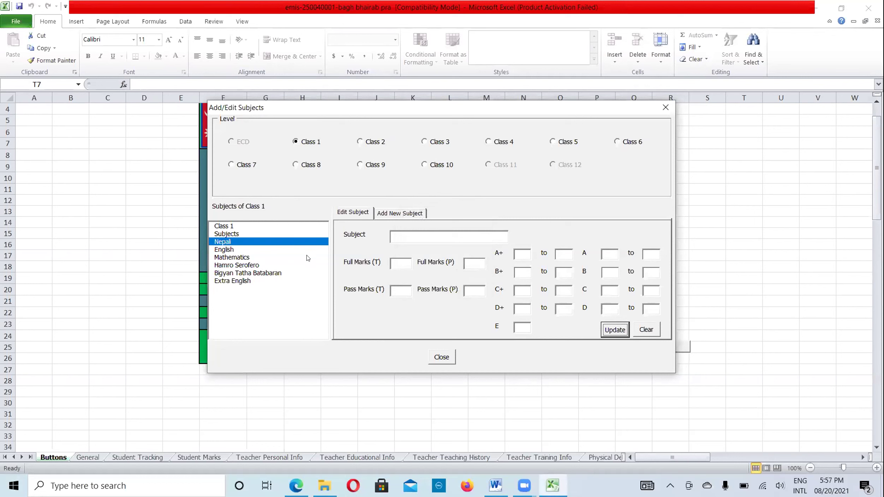
Reload the Class 1 list, clear and update the English entry, then select Mathematics
click(358, 142)
click(293, 141)
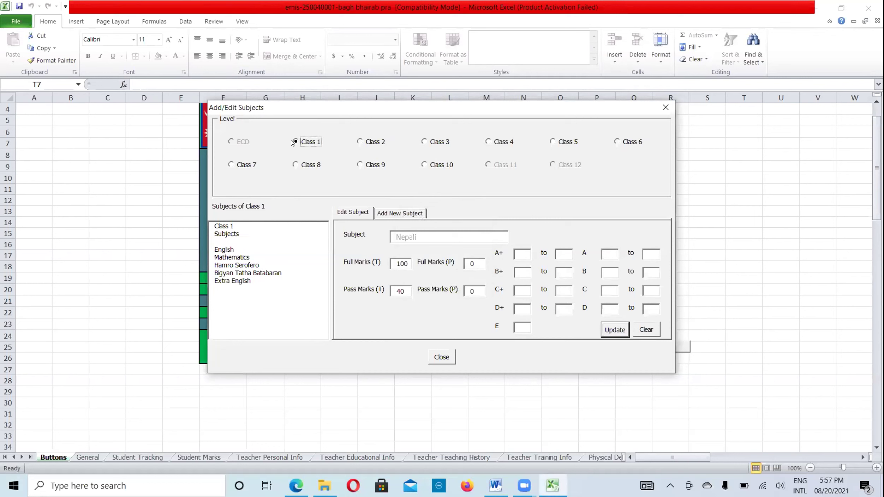
click(228, 249)
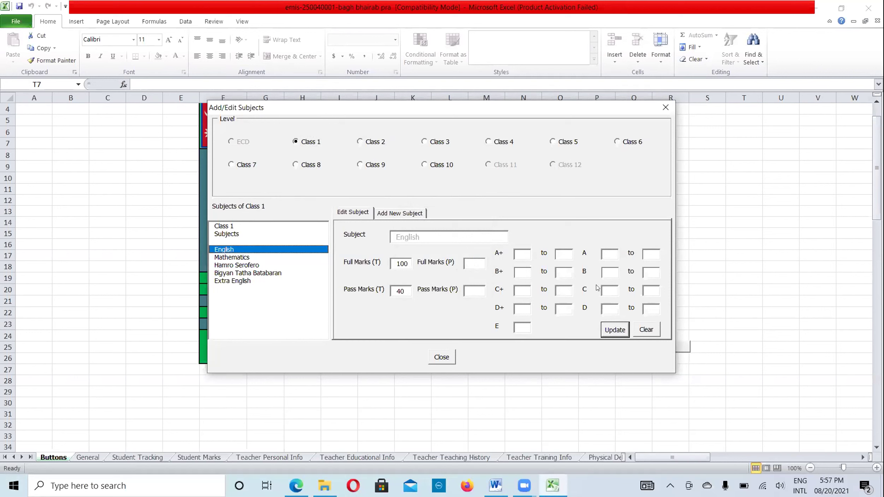
click(651, 333)
click(608, 331)
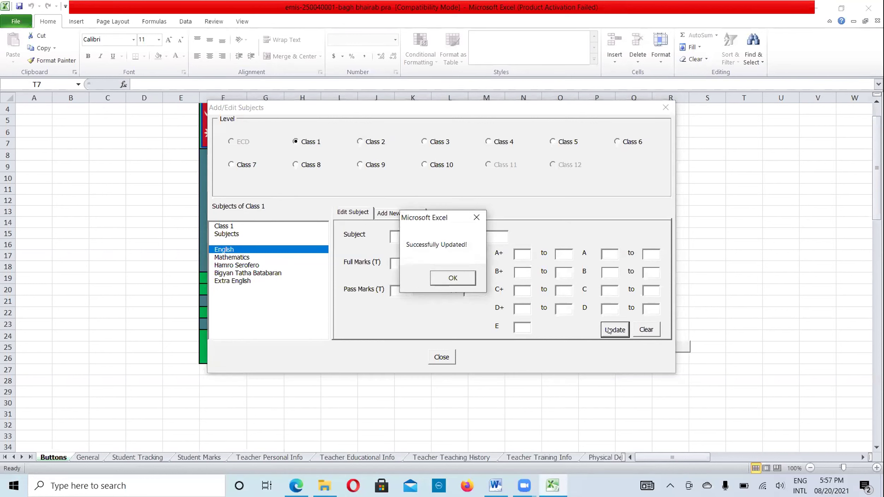
click(451, 279)
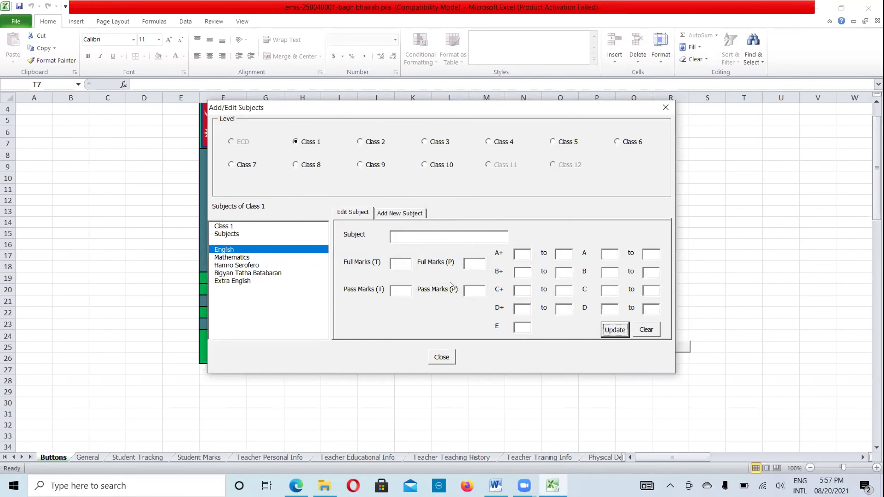
click(246, 257)
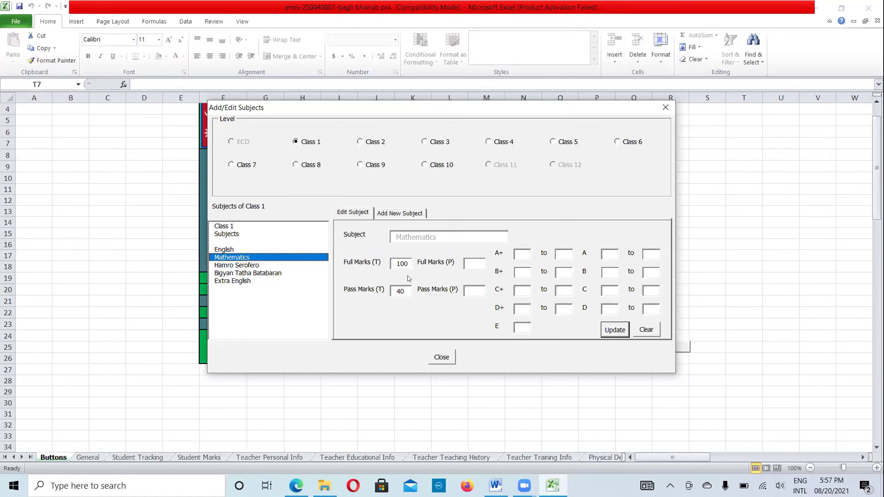
Edit Extra English's theory and practical full marks and save the update
click(395, 268)
click(356, 211)
click(242, 280)
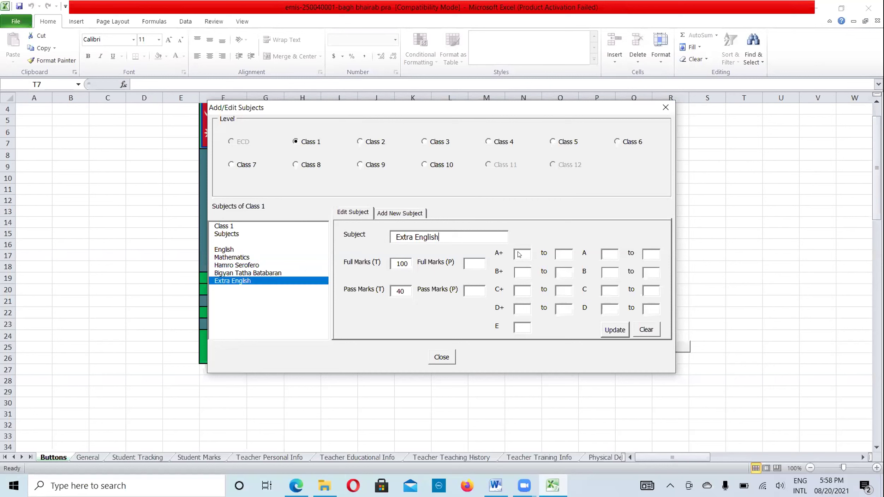
click(471, 260)
click(400, 261)
click(612, 329)
click(476, 212)
Clear and update the English entry again, then close the Add/Edit Subjects dialog
click(232, 249)
click(644, 329)
click(612, 330)
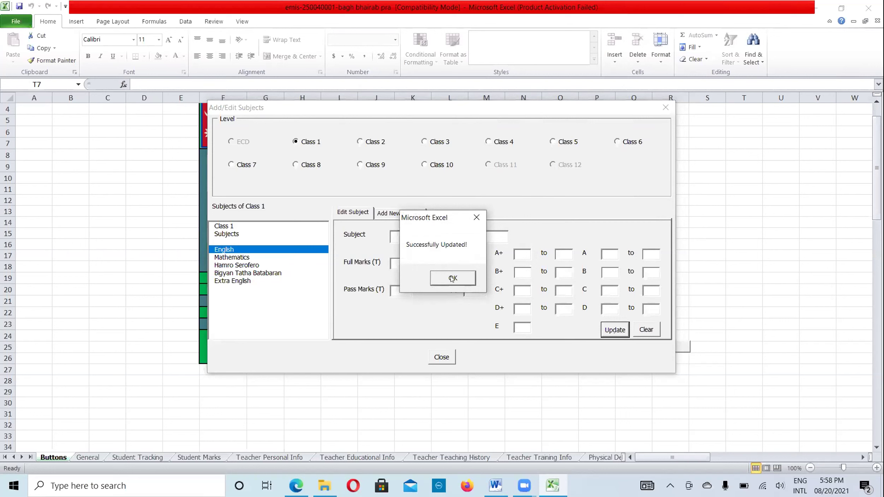
click(452, 278)
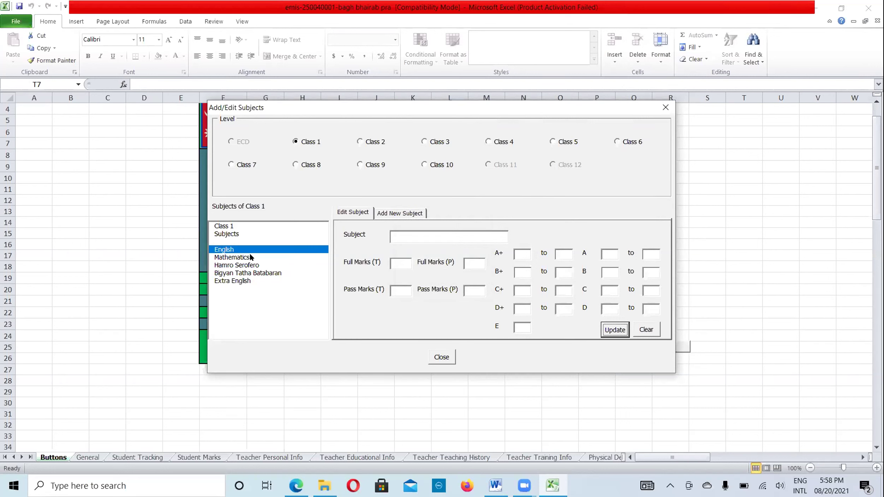
click(250, 256)
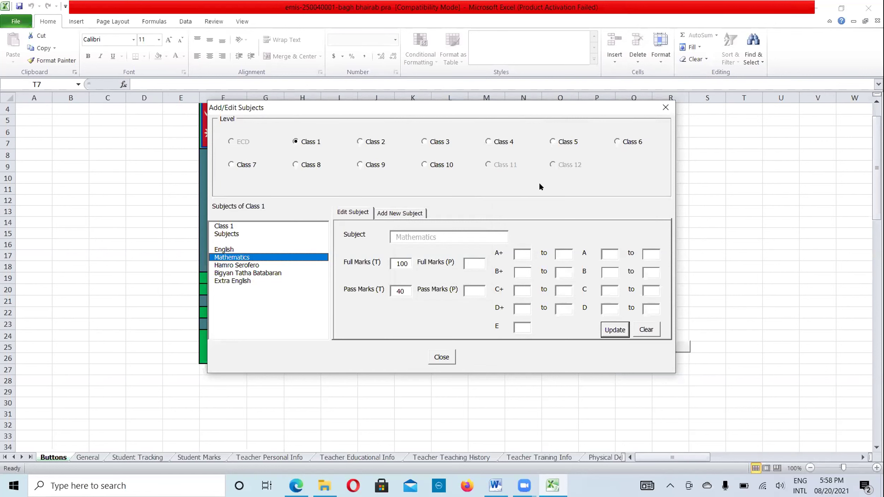
click(664, 107)
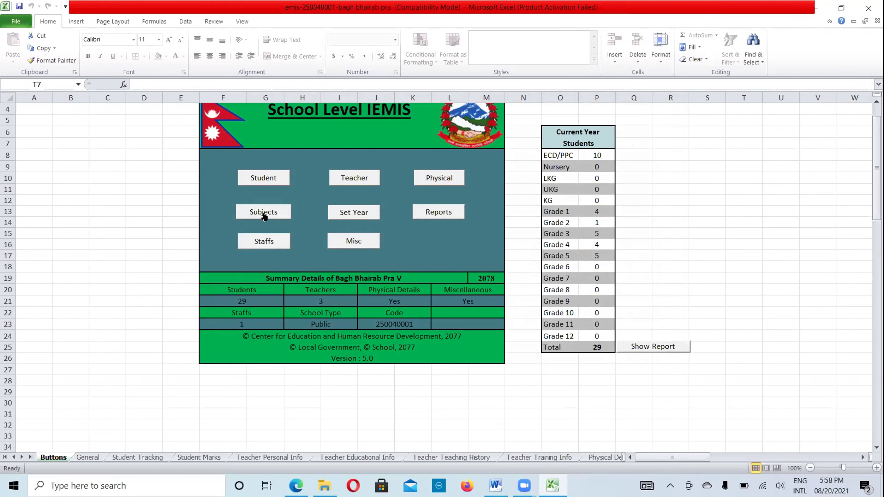
Close Excel without saving, reopen the emis workbook from the desktop, and dismiss the activation notice
click(866, 5)
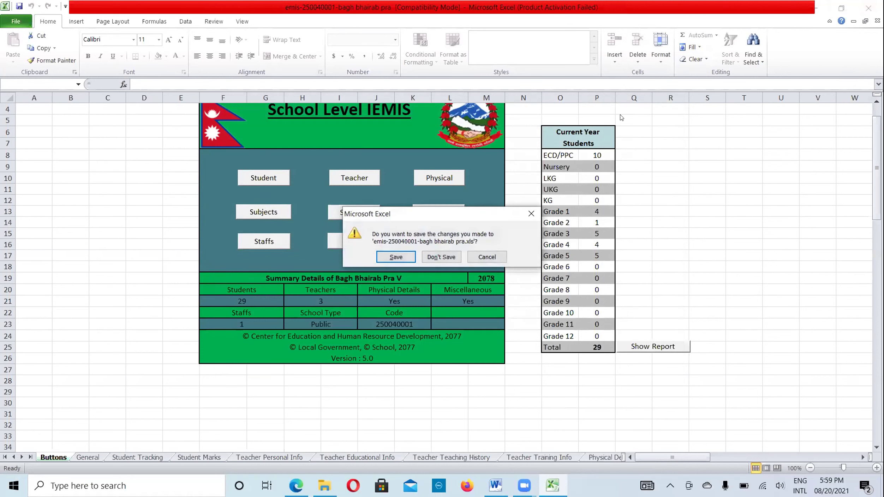
click(431, 257)
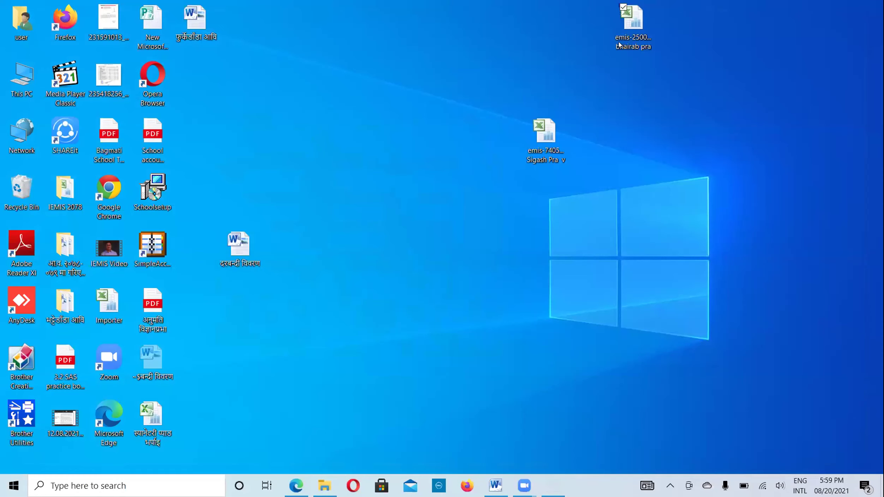
double_click(632, 21)
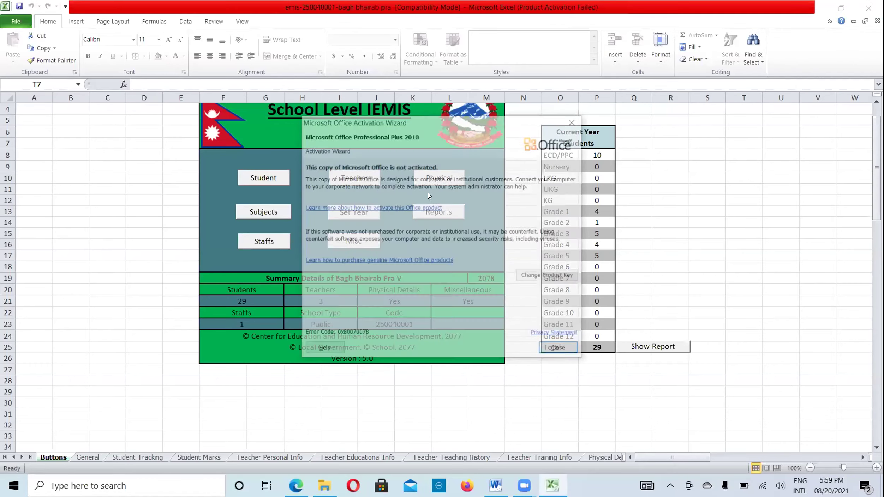
click(570, 120)
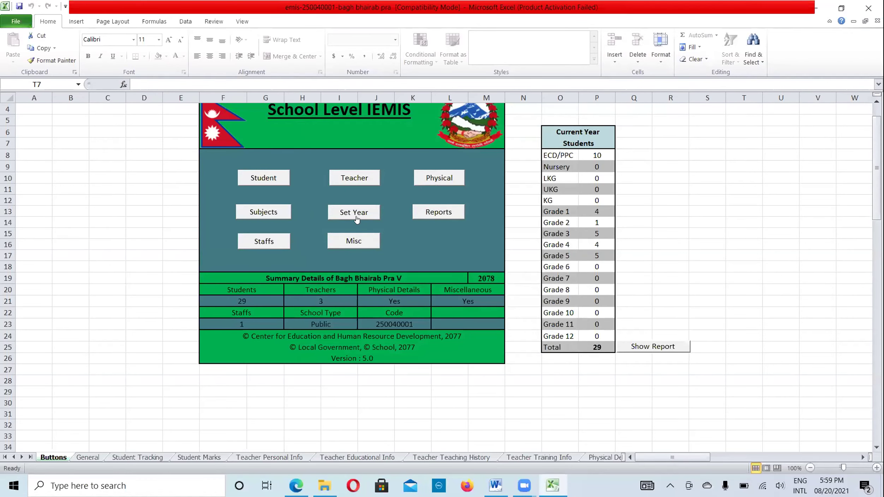
Generate the 2076 Student Gradesheet report for the first student in Class 2
click(424, 217)
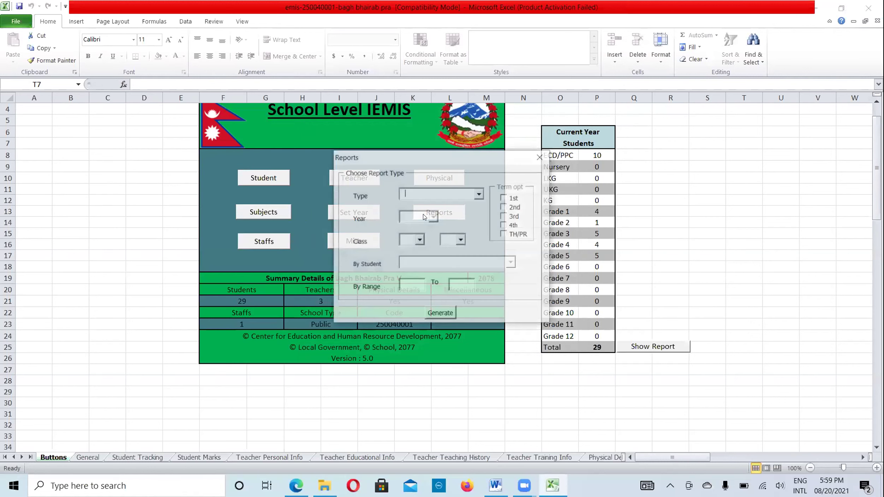
click(477, 194)
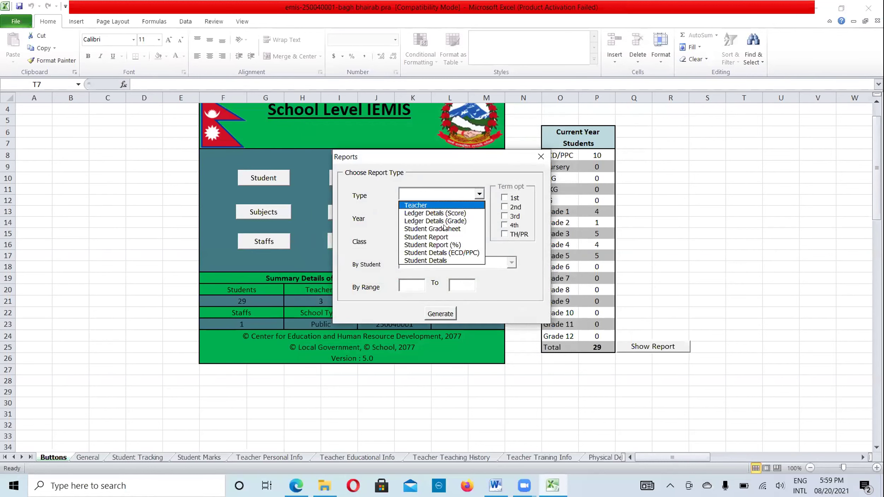
click(444, 229)
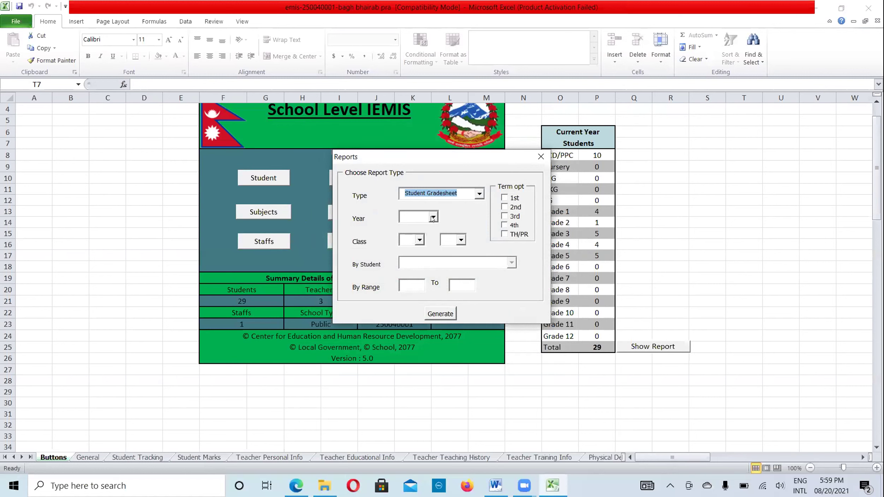
click(432, 217)
click(414, 276)
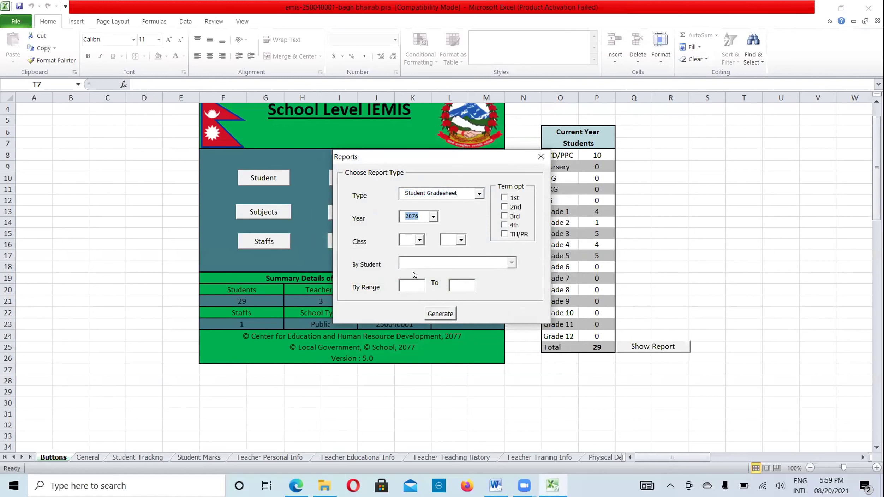
click(419, 240)
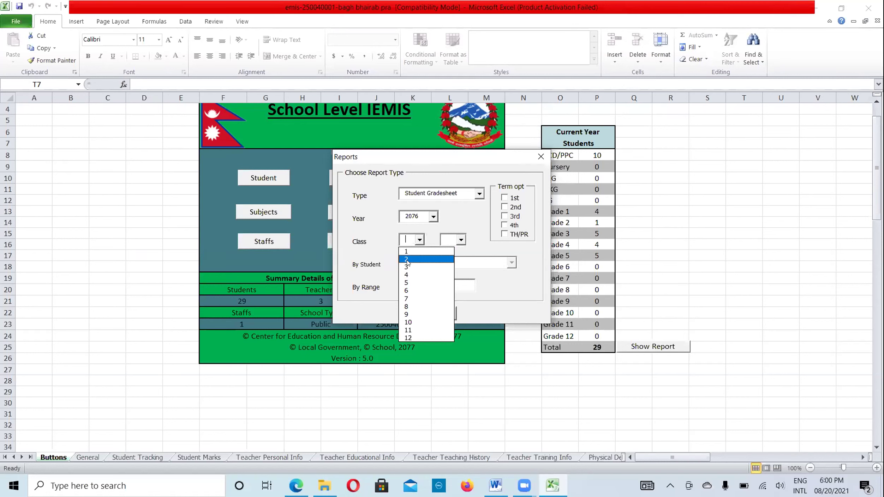
click(407, 259)
click(418, 263)
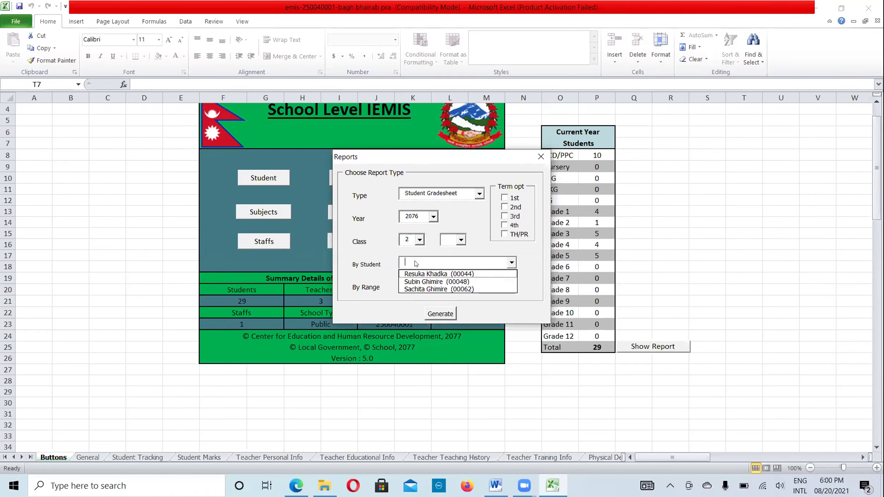
click(420, 273)
click(436, 312)
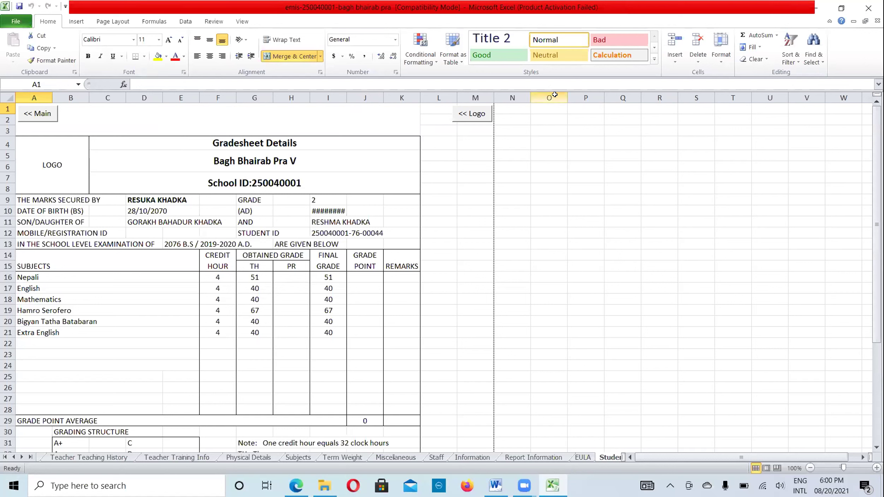
Return to the main menu, browse the report types in Reports, then close it and return to Main
click(409, 278)
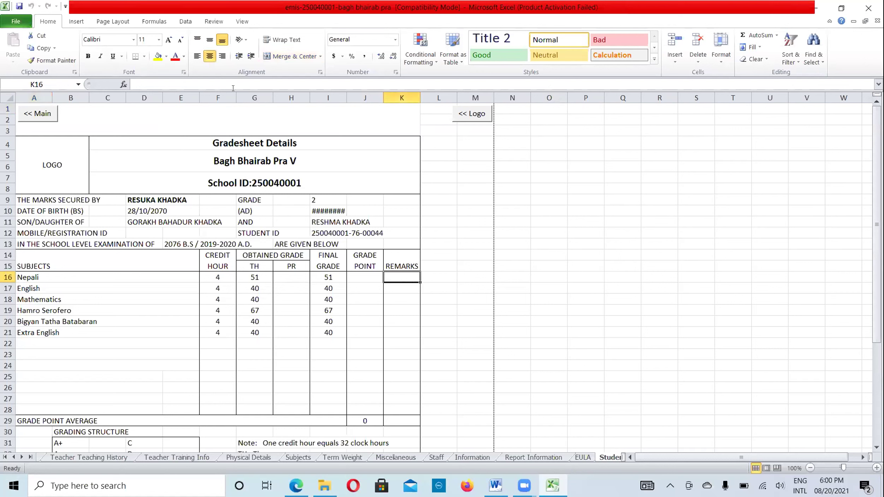
click(39, 117)
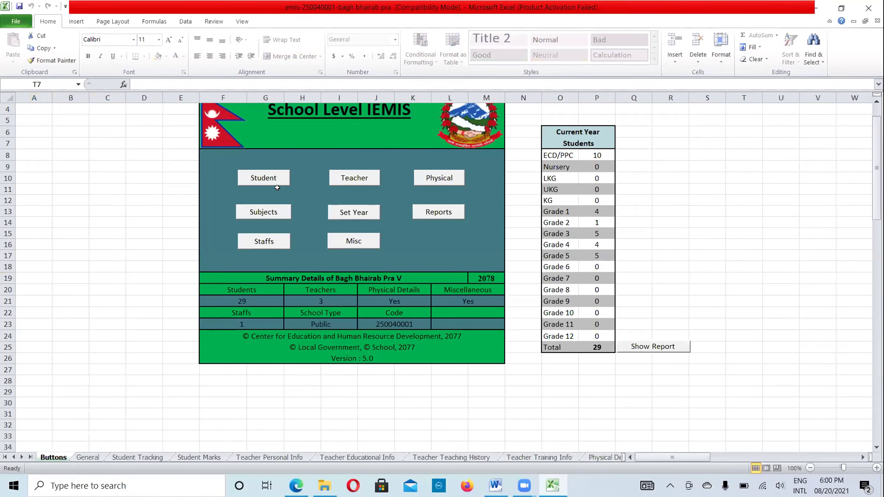
click(435, 213)
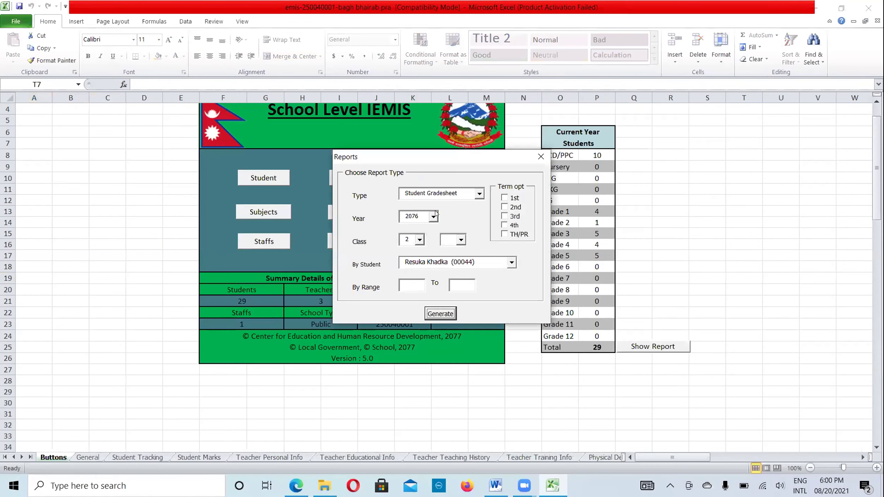
click(480, 194)
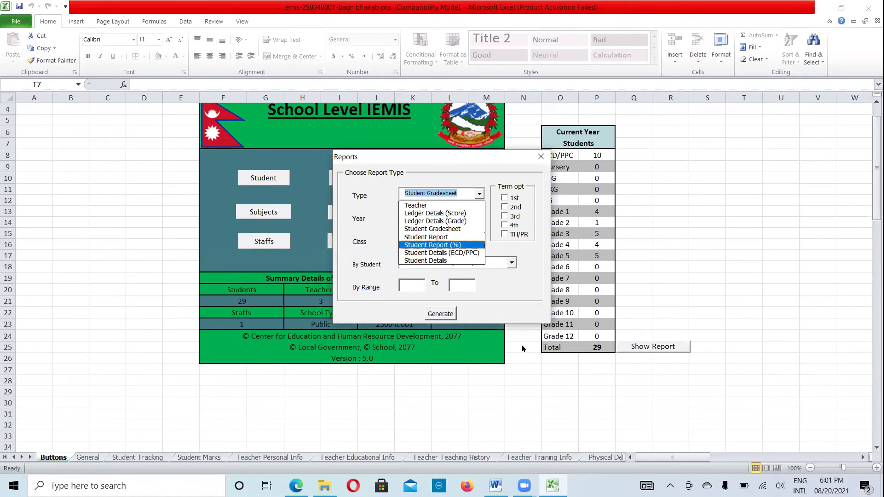
click(440, 314)
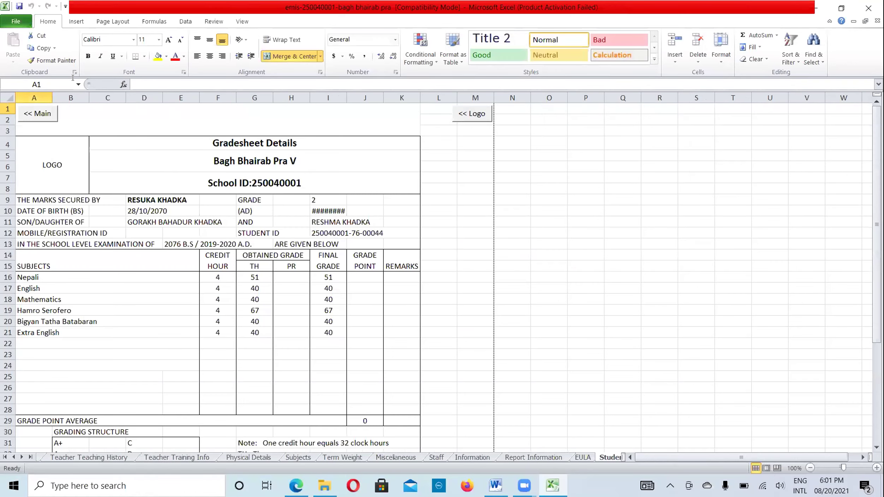
click(41, 115)
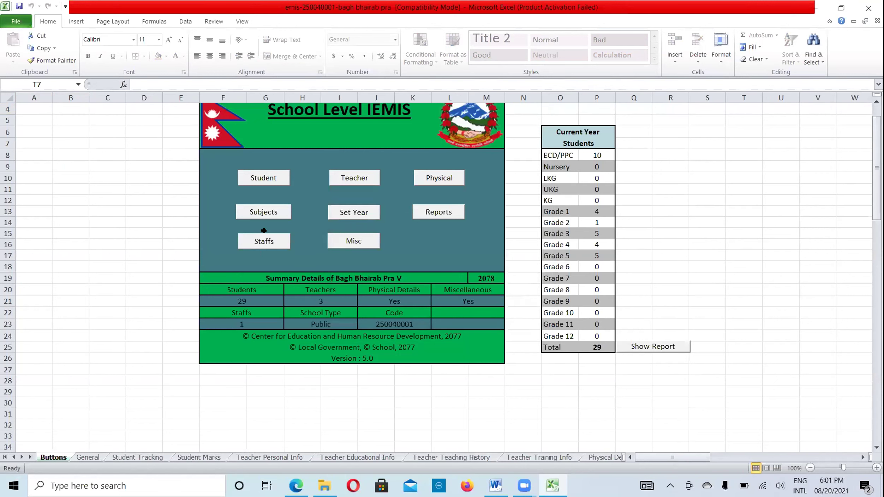
click(267, 215)
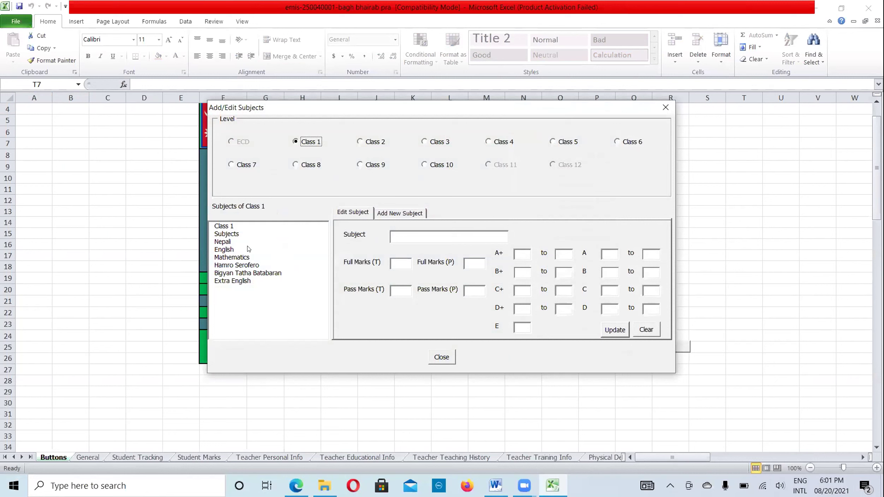
click(224, 241)
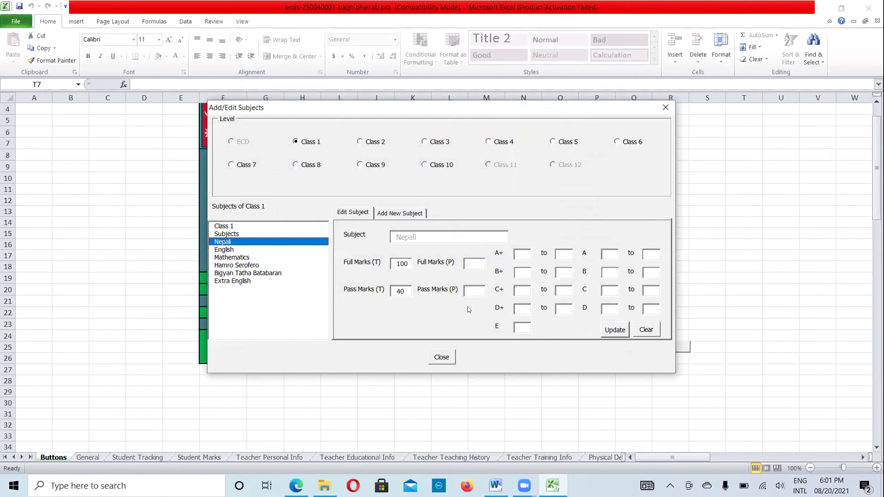
click(239, 280)
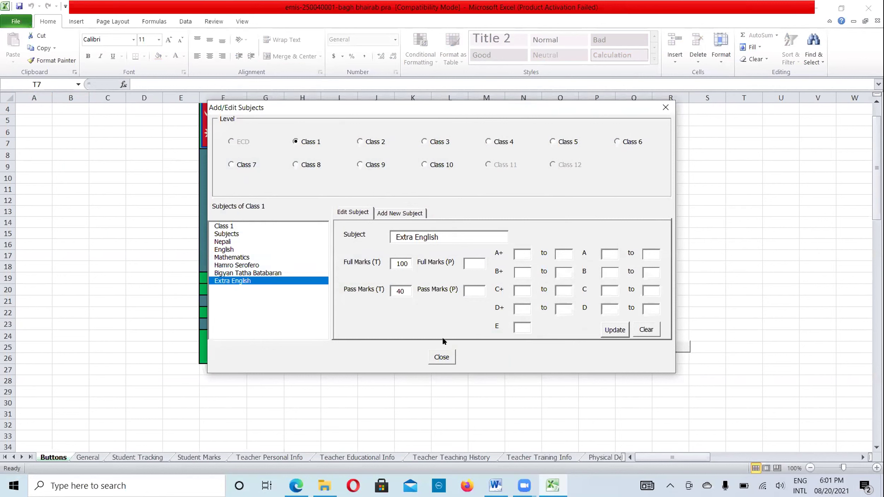
click(362, 145)
click(423, 143)
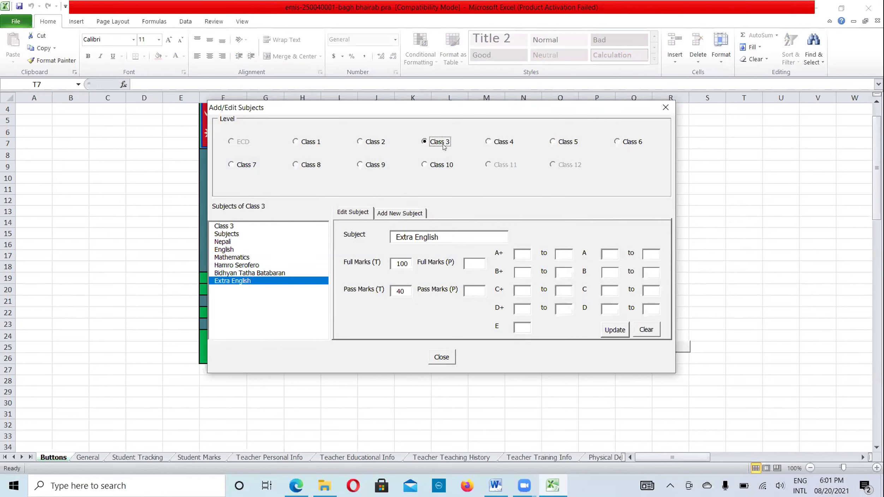
click(487, 142)
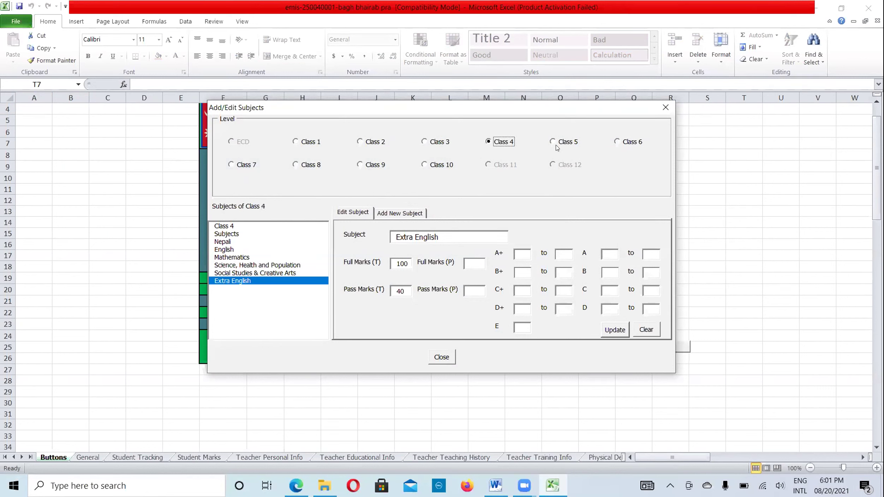
click(556, 145)
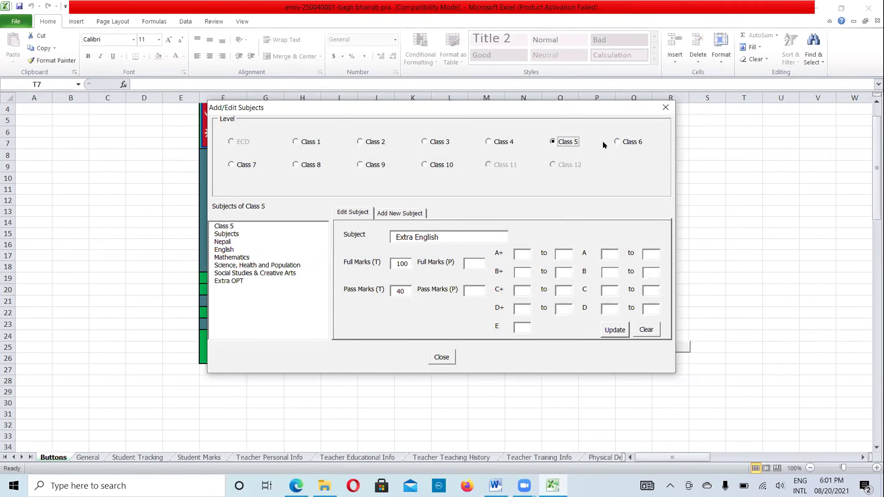
click(617, 141)
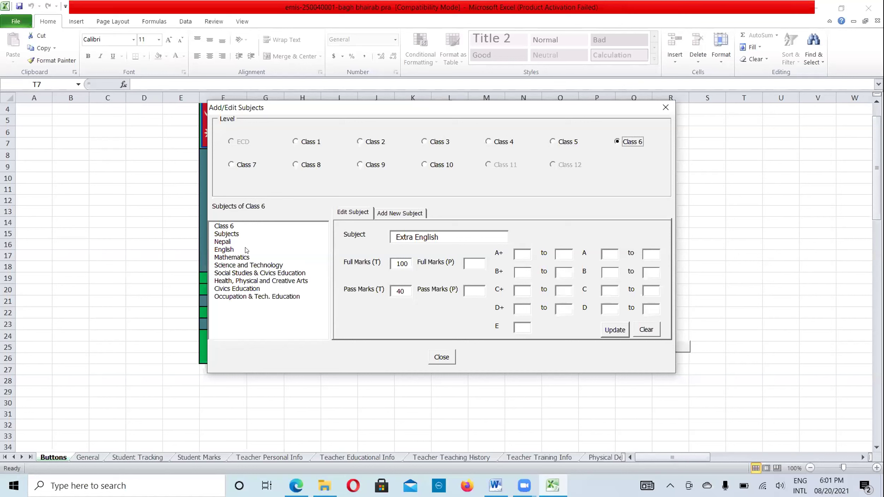
click(223, 242)
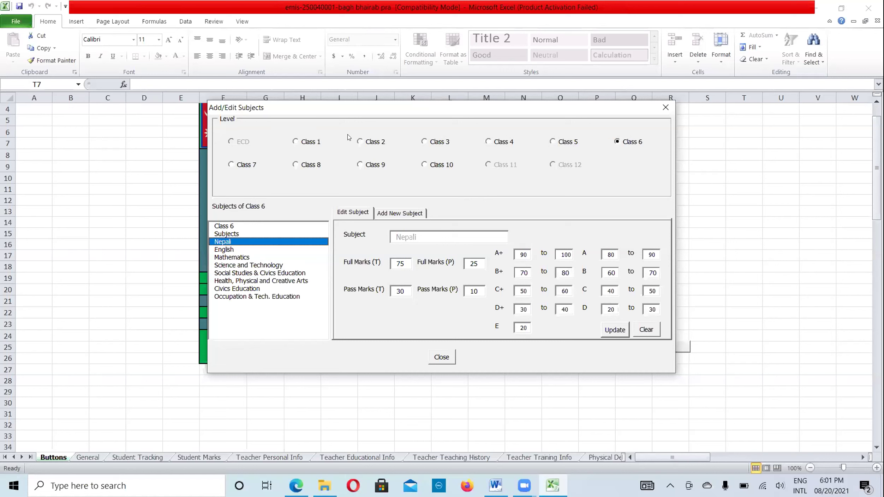
click(295, 141)
click(361, 141)
click(425, 144)
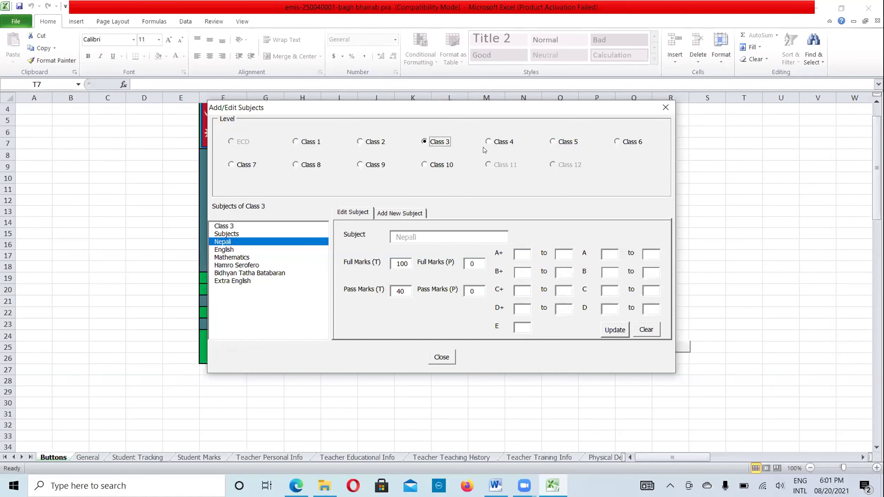
click(508, 143)
click(551, 144)
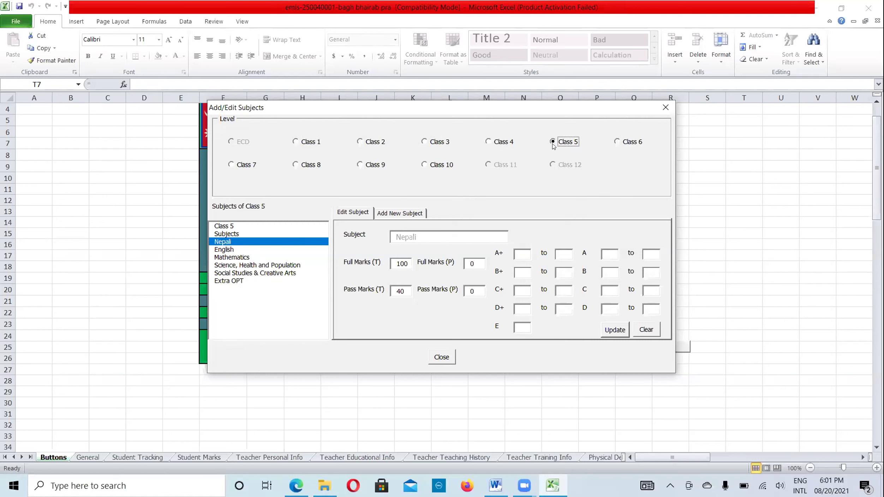
click(616, 140)
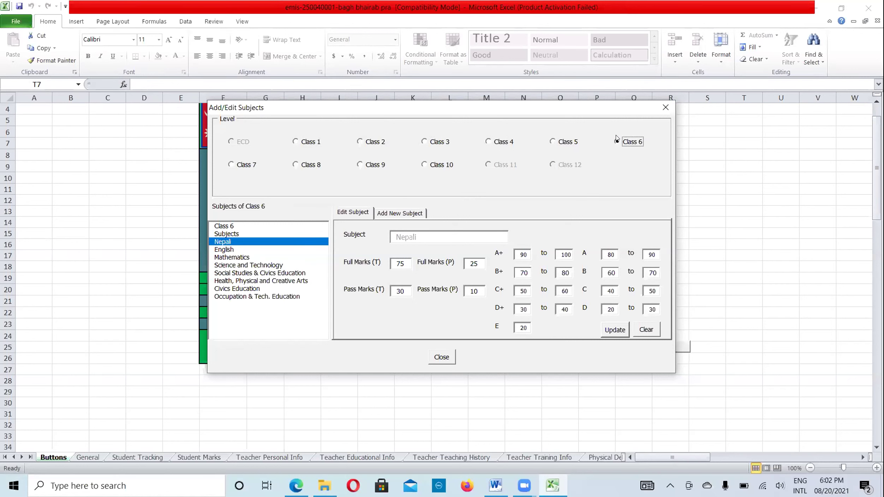
click(526, 251)
key(BackSpace)
key(BackSpace)
text(80)
key(BackSpace)
key(BackSpace)
click(663, 113)
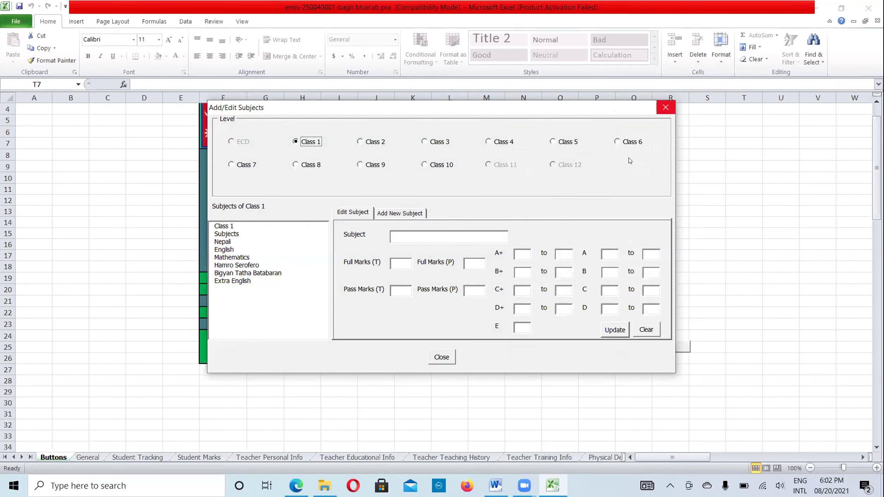
click(441, 356)
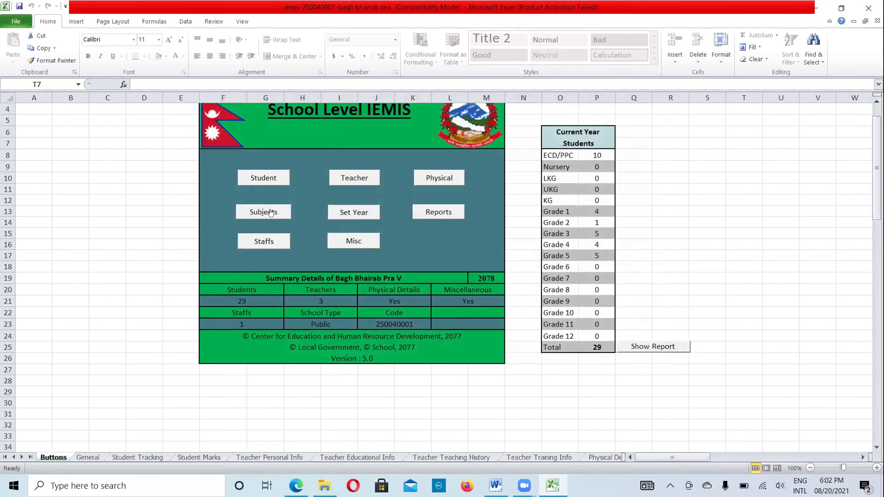
click(270, 212)
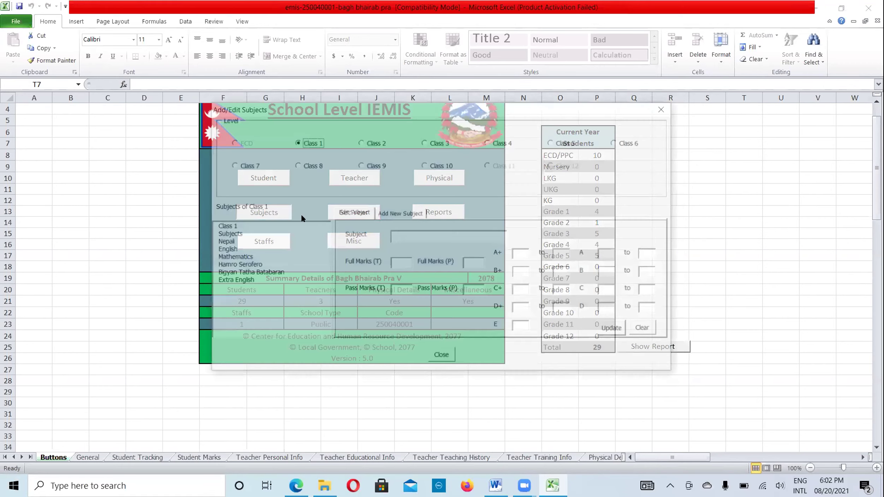
click(392, 213)
click(348, 216)
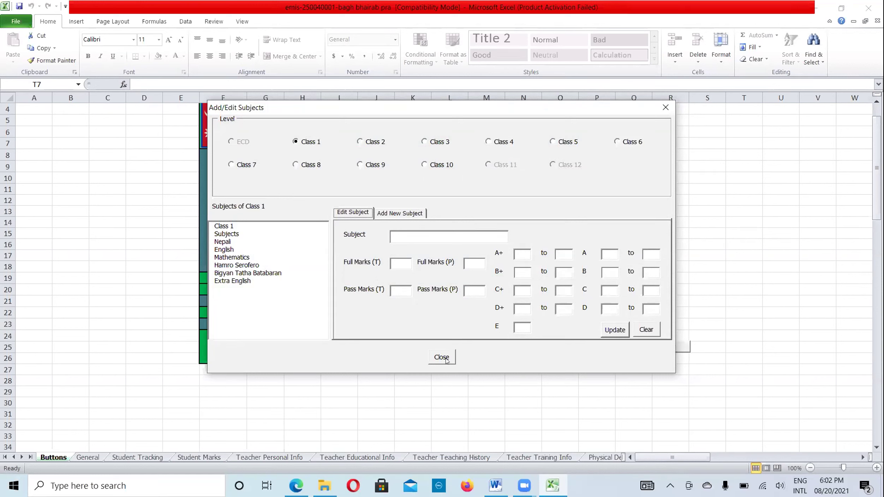
click(361, 142)
click(386, 212)
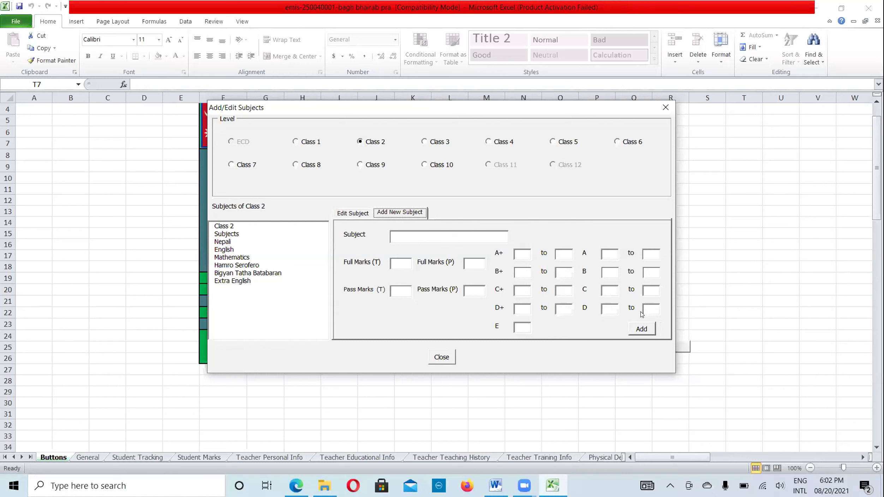
click(641, 329)
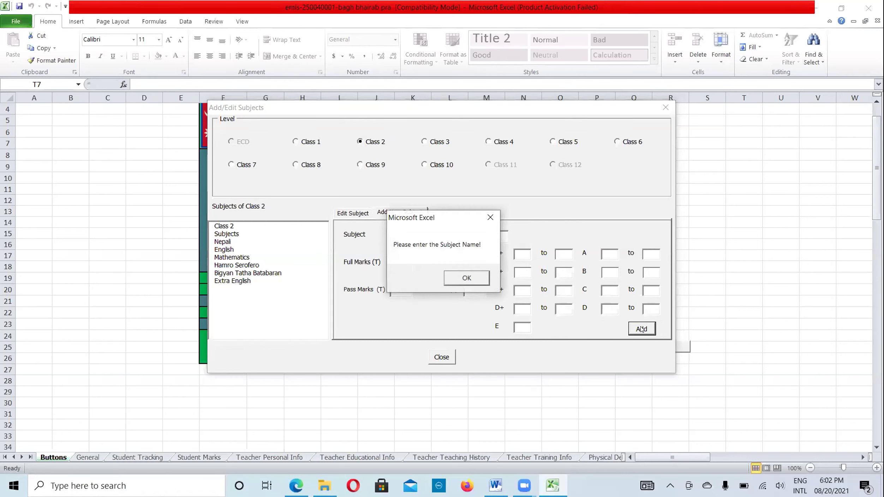
click(489, 218)
click(658, 109)
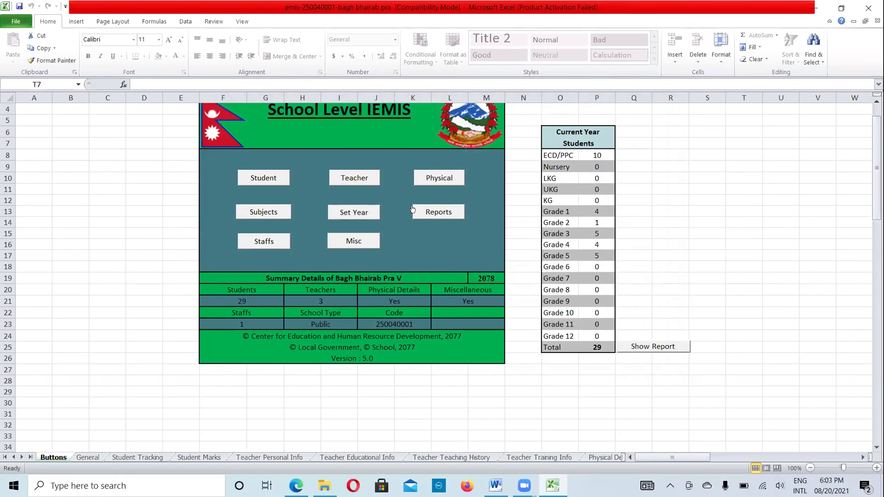
click(262, 213)
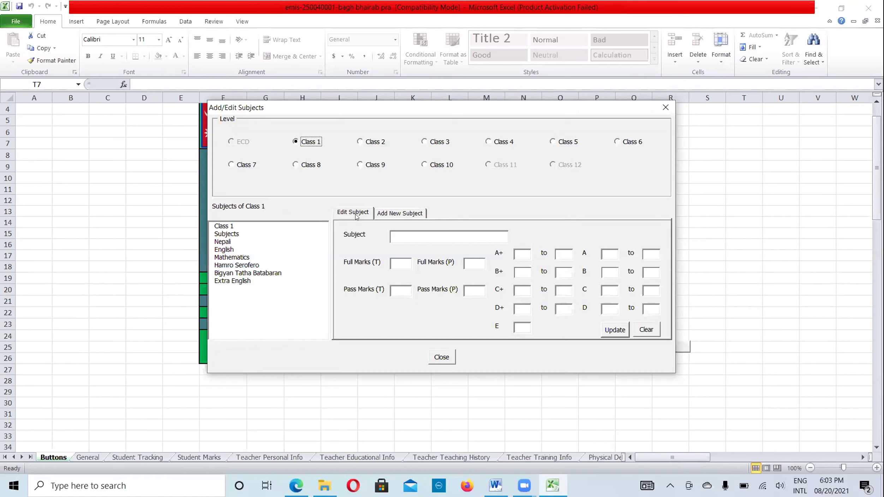
click(387, 213)
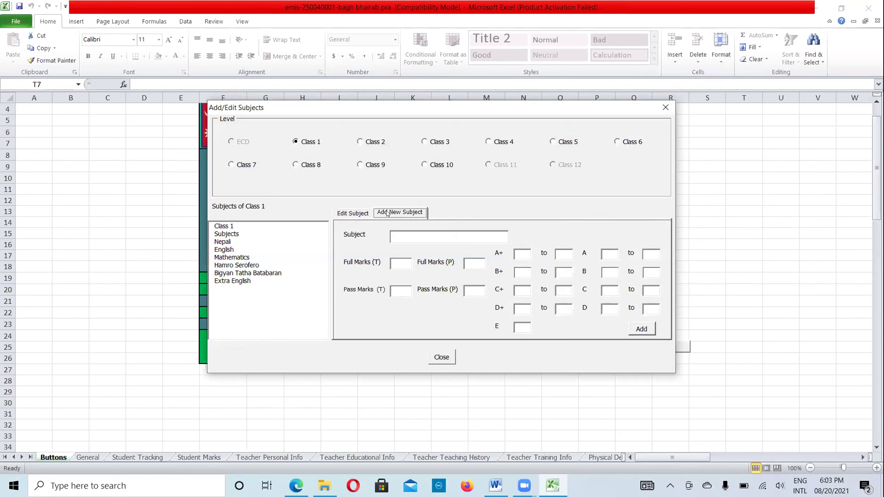
click(351, 214)
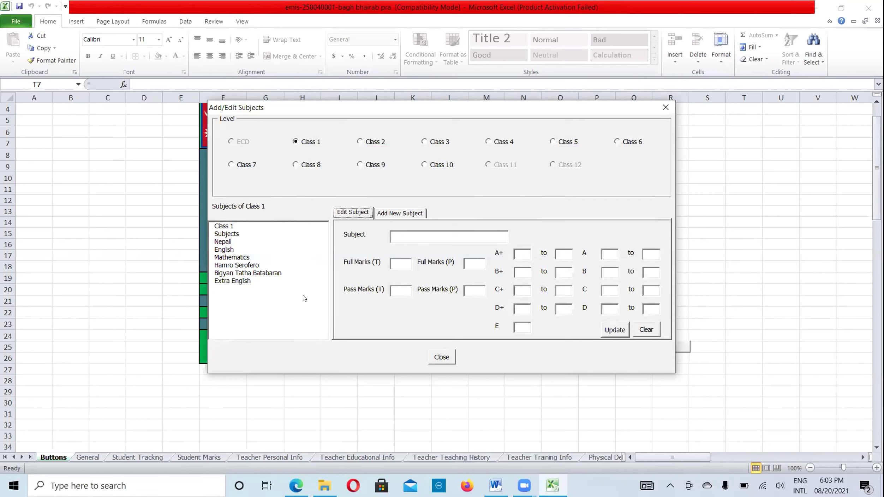
click(641, 334)
click(445, 357)
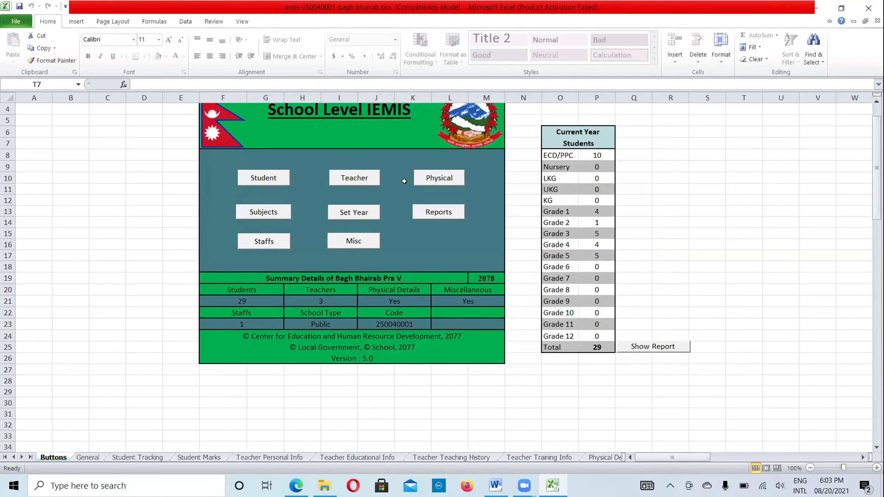
Save the Class 1 term weights of 20, 20, 20 and 40 percent via Update Marks
click(278, 177)
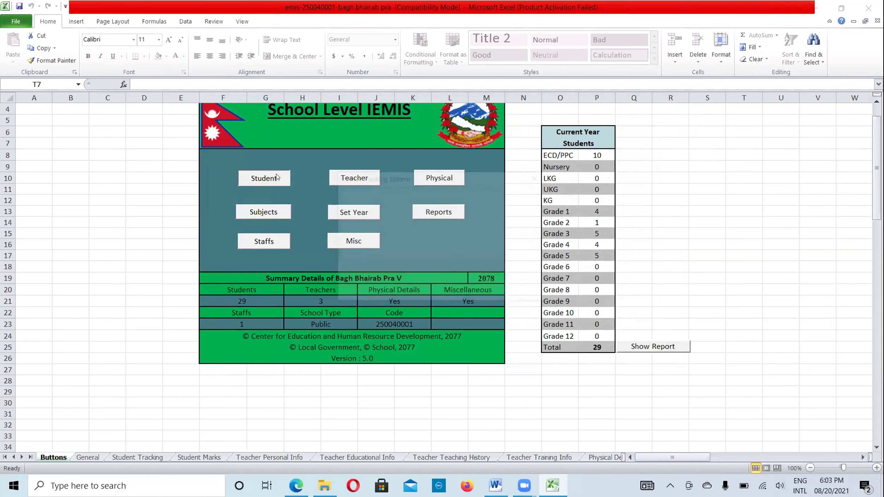
click(504, 230)
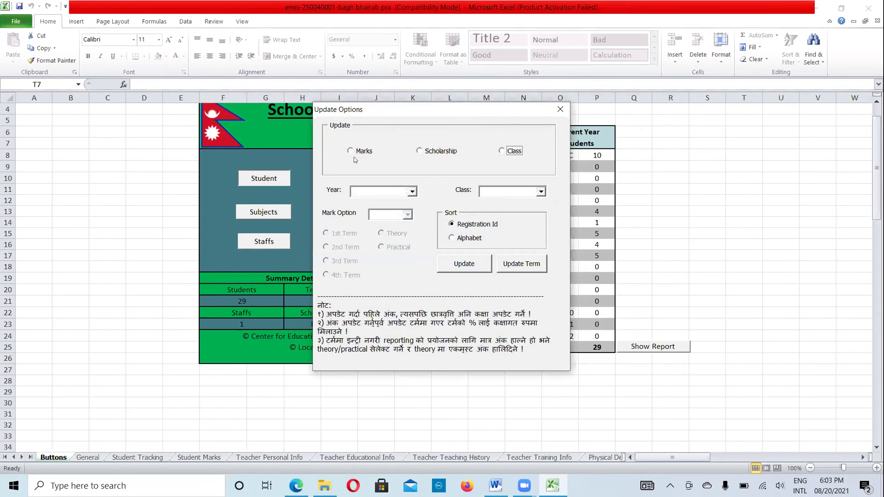
click(349, 150)
click(512, 264)
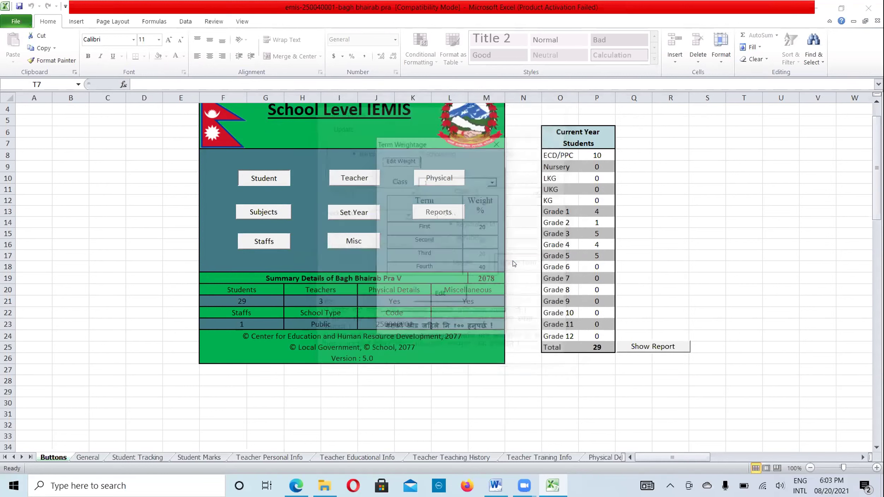
click(446, 299)
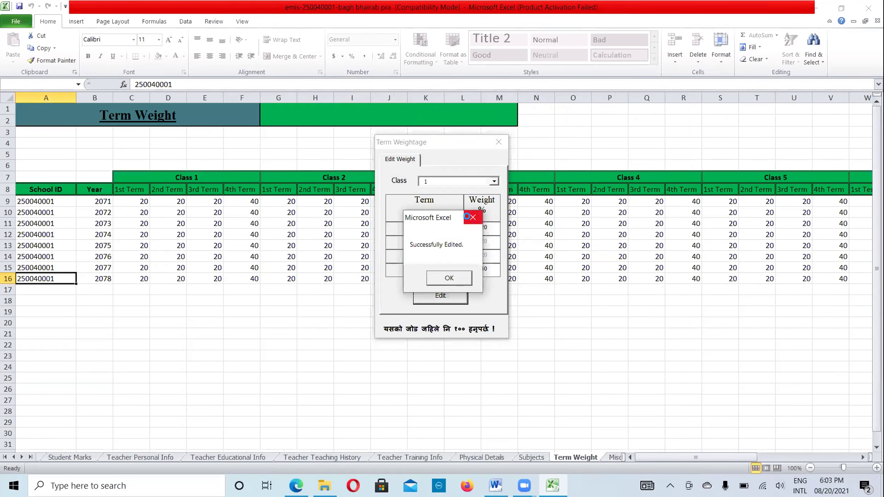
click(469, 217)
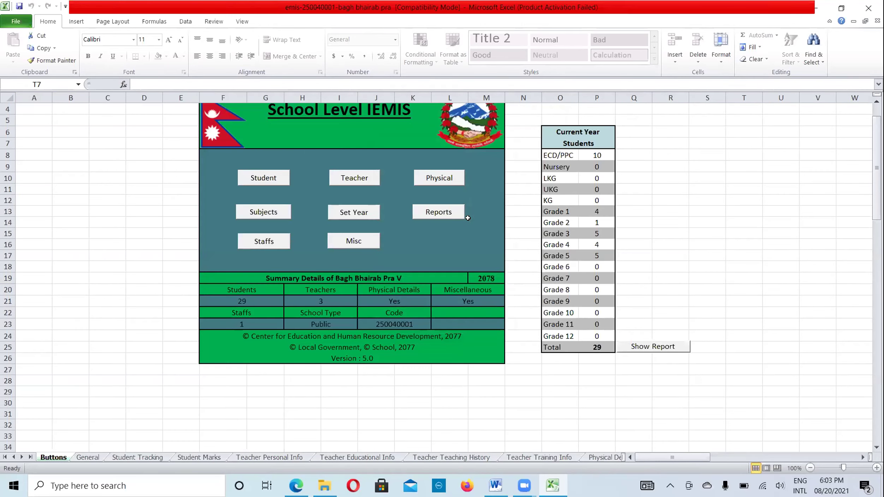
Open Term Weightage for year 2076, Class 2 through Student Update
click(263, 178)
click(515, 229)
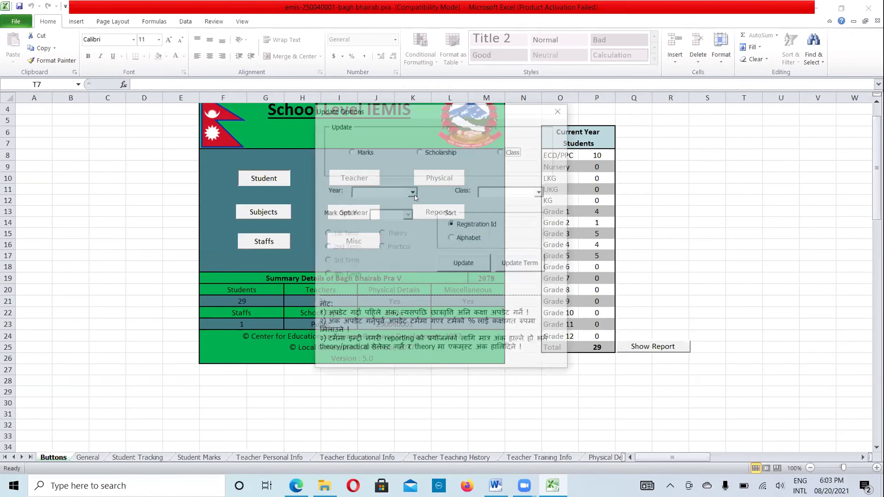
click(411, 190)
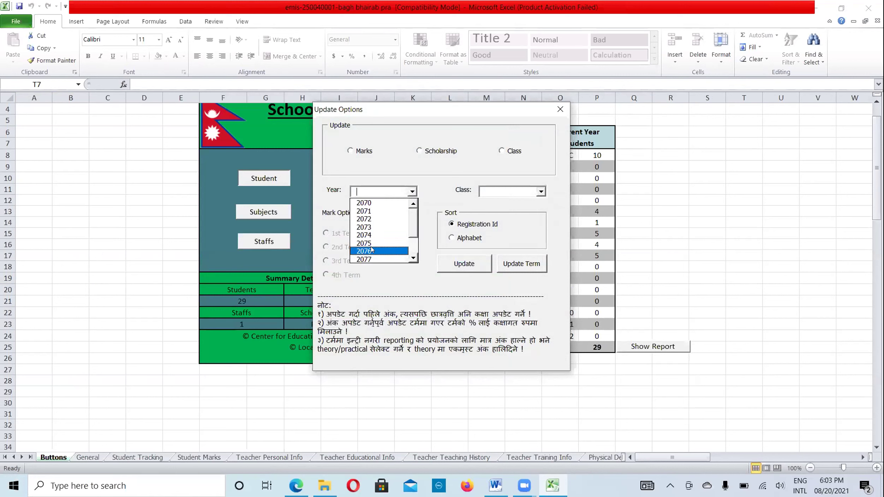
click(371, 251)
click(540, 191)
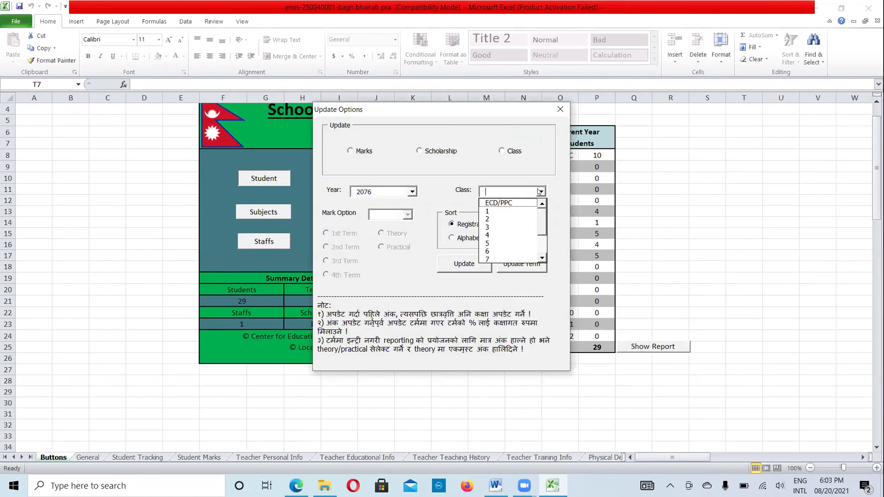
click(497, 219)
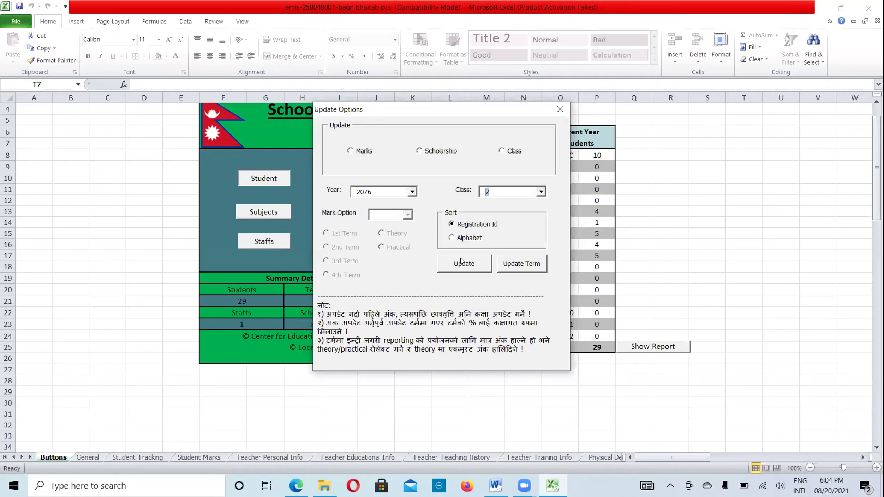
click(536, 263)
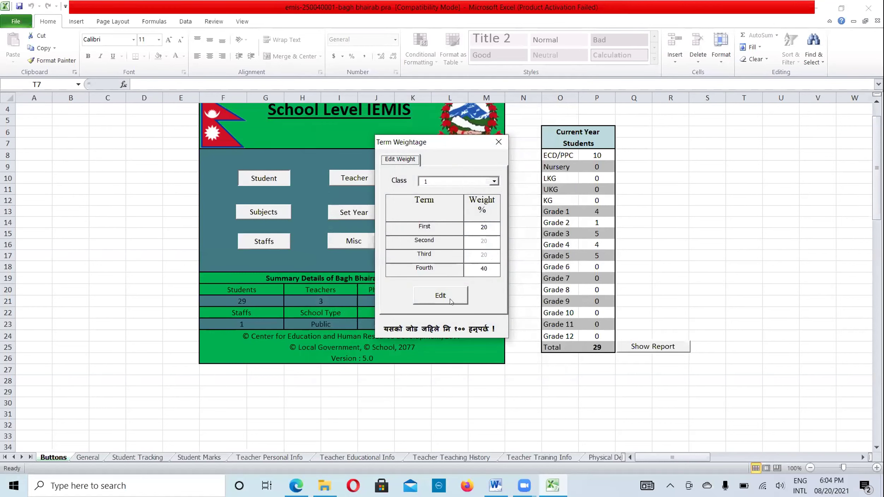
Save the term weights with Edit and bring the IEMIS workbook back to the front
click(451, 300)
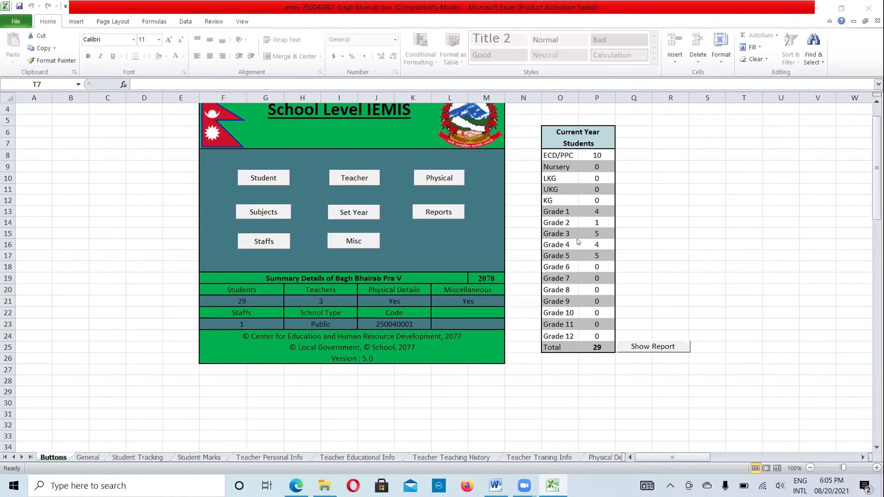
click(255, 177)
Open the Add Student form, close it without adding anyone, and minimise Excel with Super+D
click(256, 177)
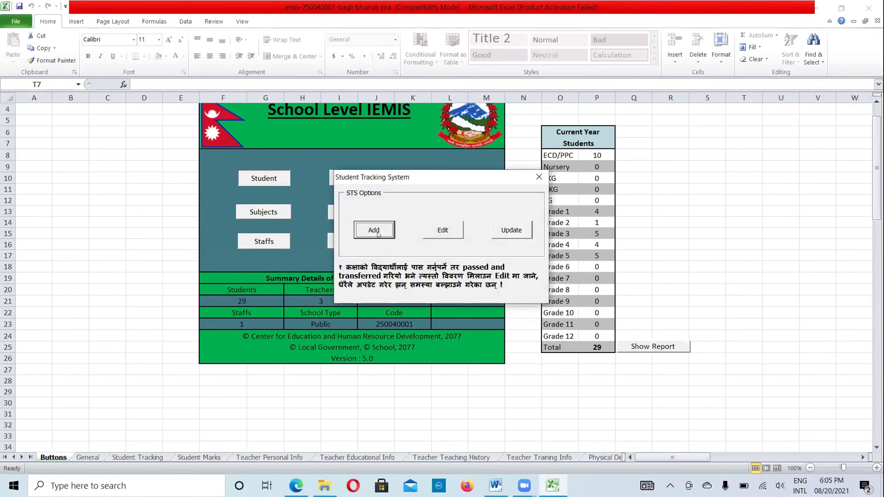
click(369, 235)
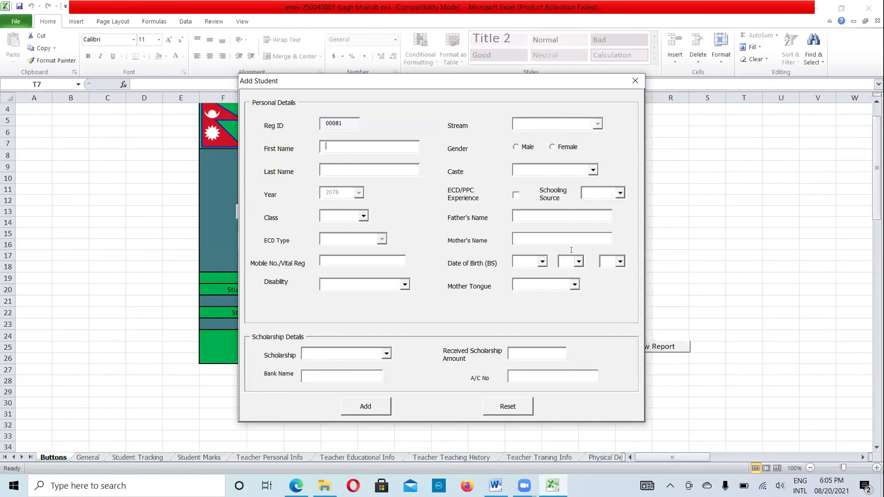
click(634, 80)
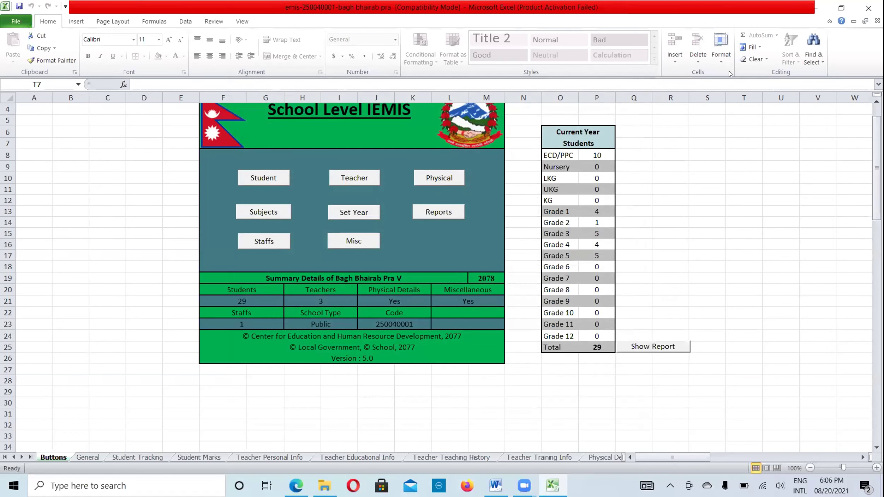
key(super+d)
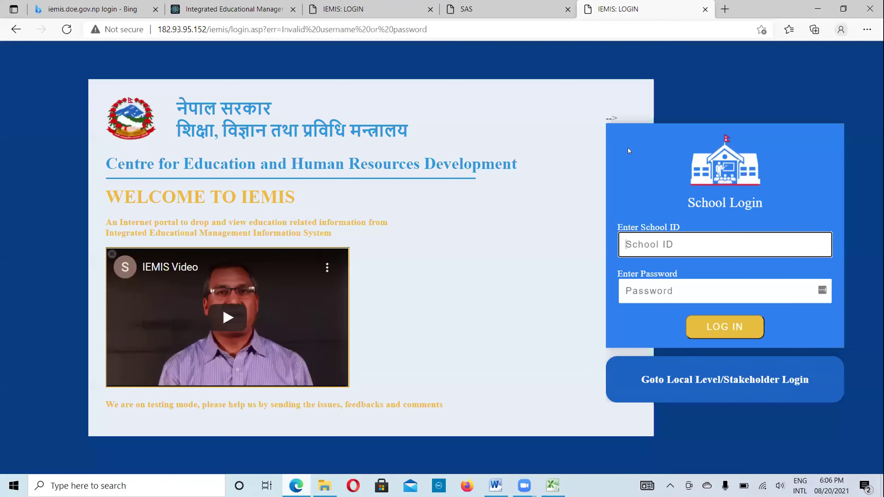
Attempt the stakeholder login and start entering the school ID on the login page
click(714, 372)
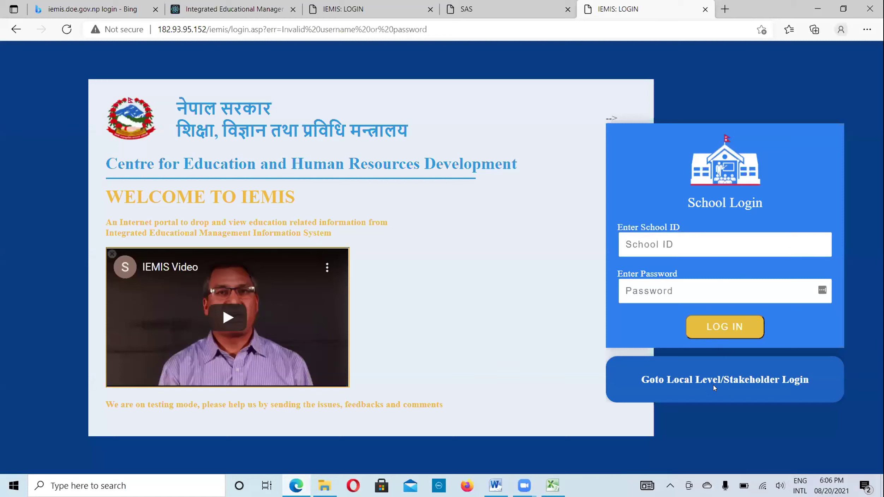
click(711, 379)
click(658, 234)
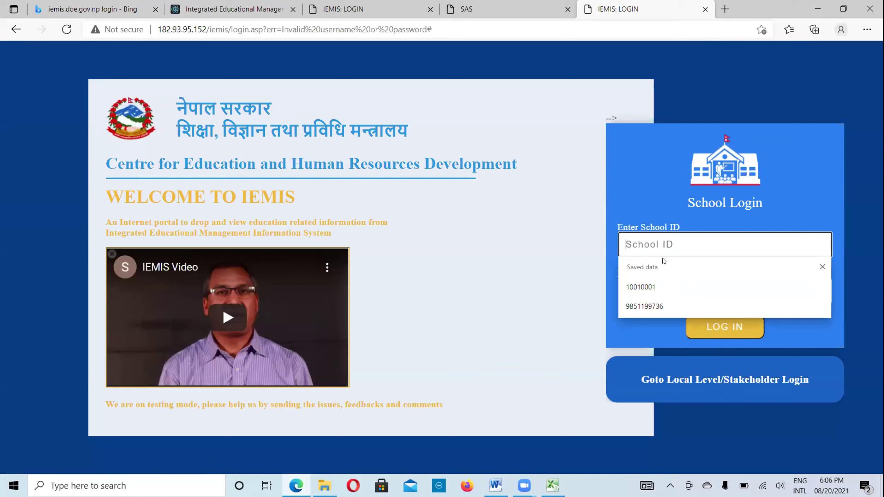
click(586, 257)
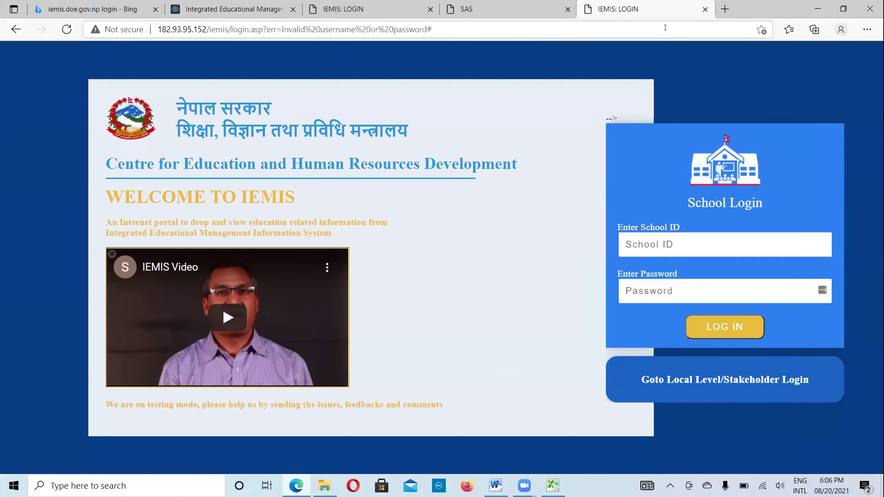
Close the duplicate IEMIS login tab and the SAS tab, returning to the signed-in portal tab
click(333, 7)
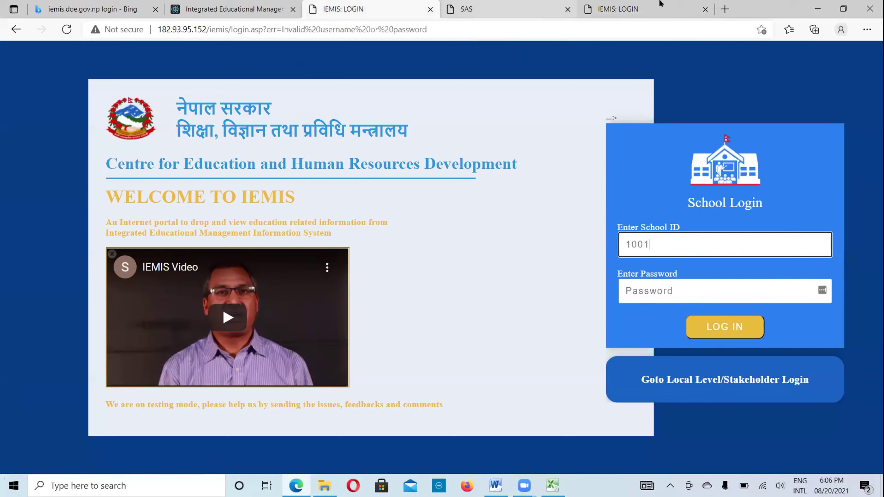
click(704, 9)
click(567, 9)
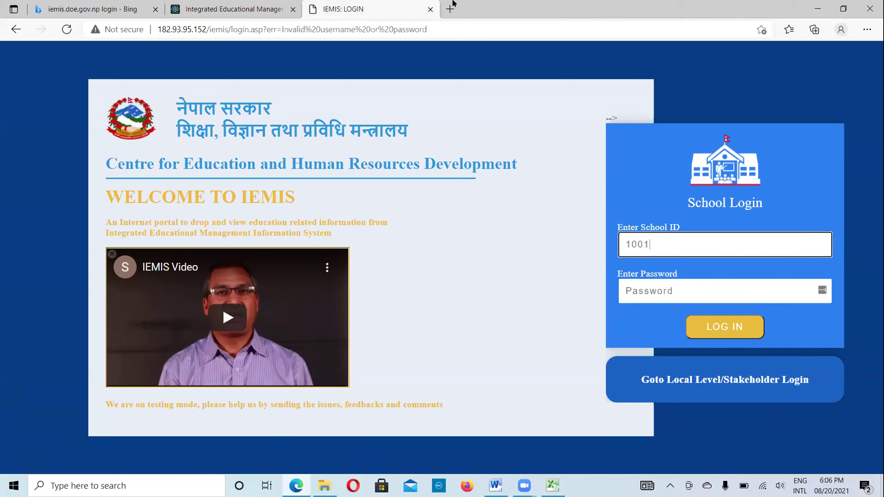
click(262, 5)
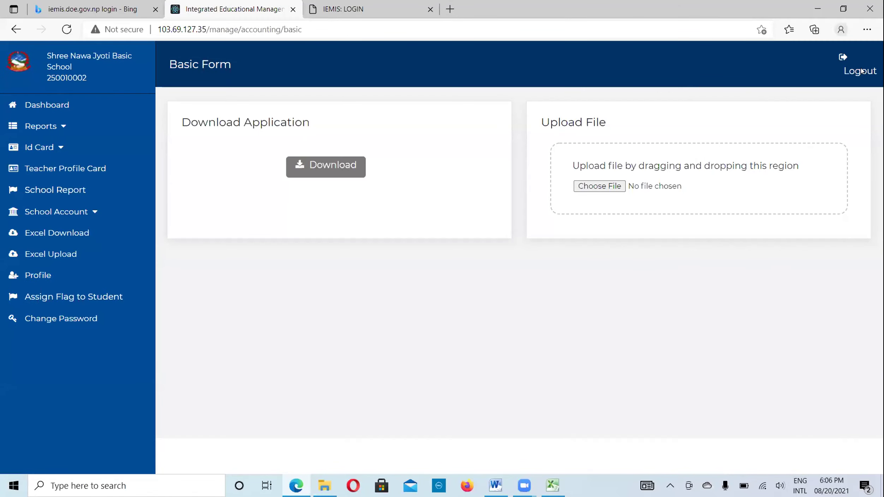
Log out, sign in with the saved stakeholder credentials, and open Grade 8 Reports
click(839, 70)
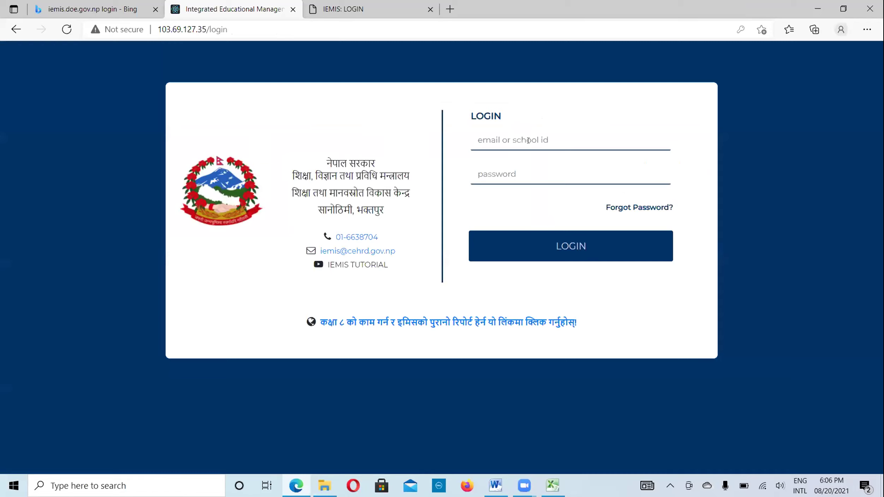
click(528, 140)
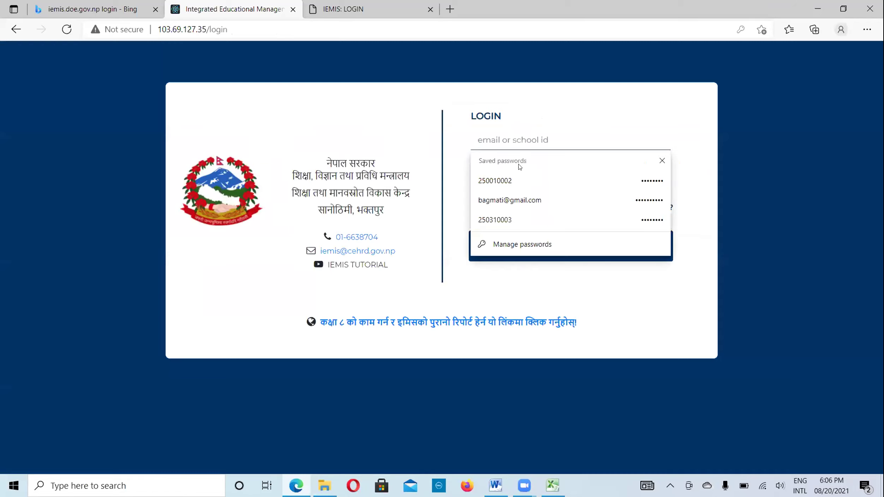
click(519, 200)
click(558, 244)
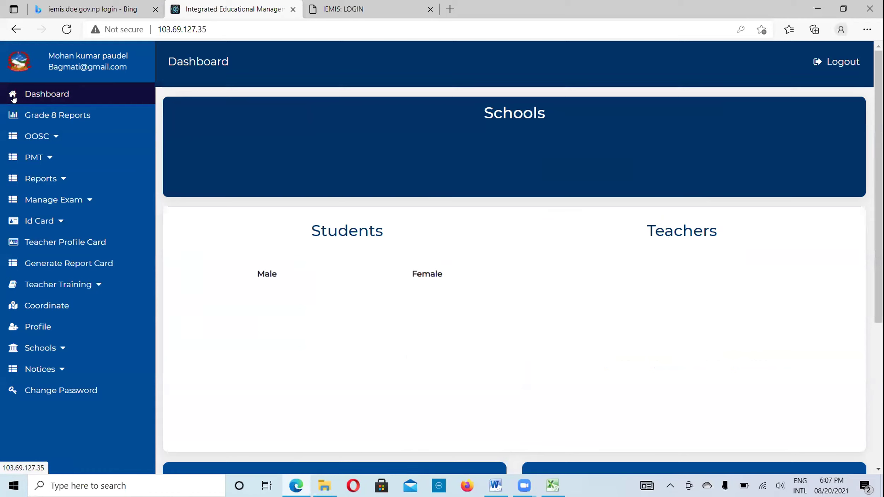
click(22, 116)
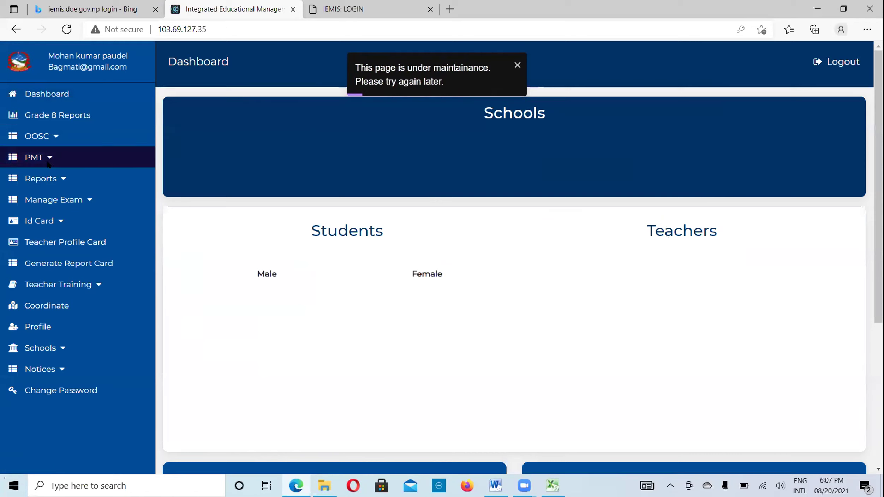
Browse the Add Notice form and the View Notice list, then log out of the stakeholder account
click(59, 141)
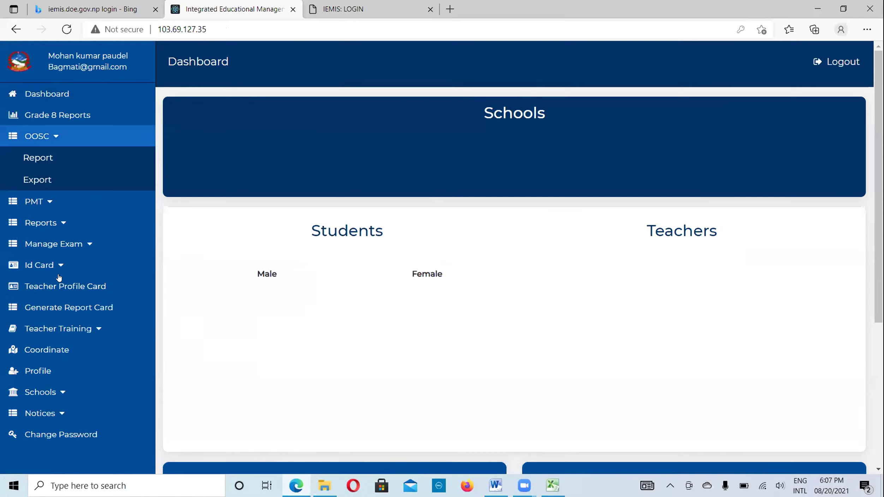
click(51, 415)
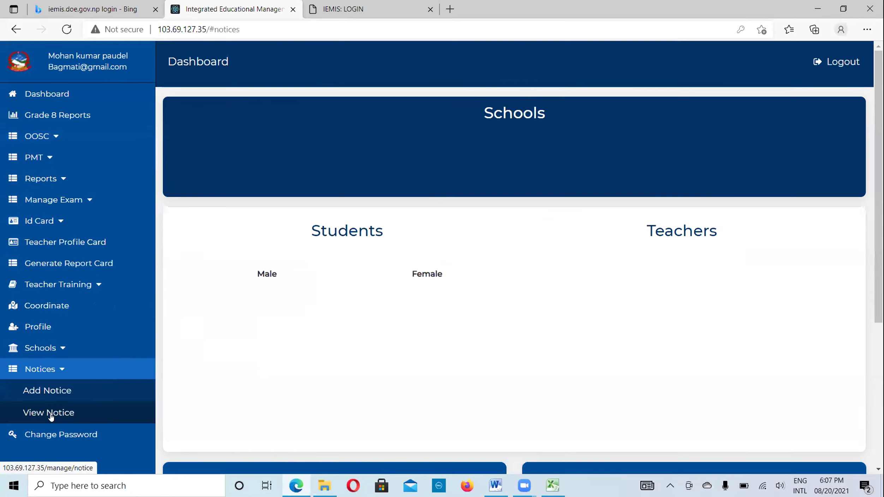
click(53, 390)
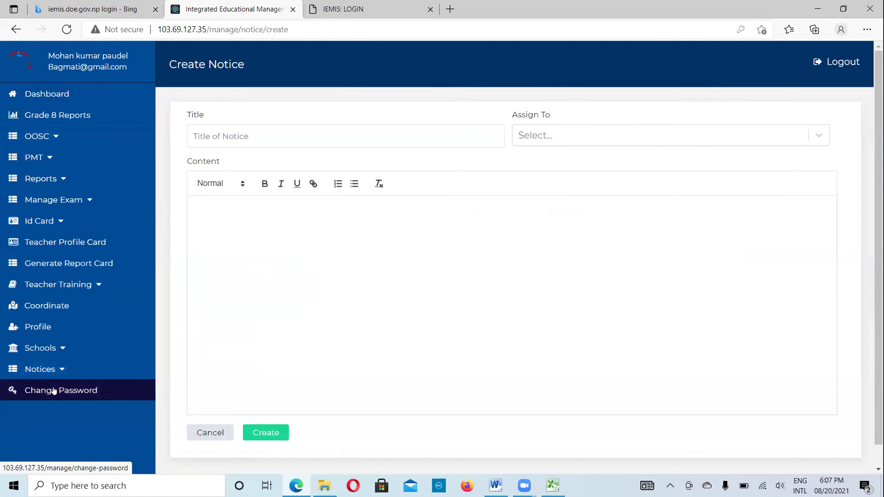
click(45, 368)
click(51, 411)
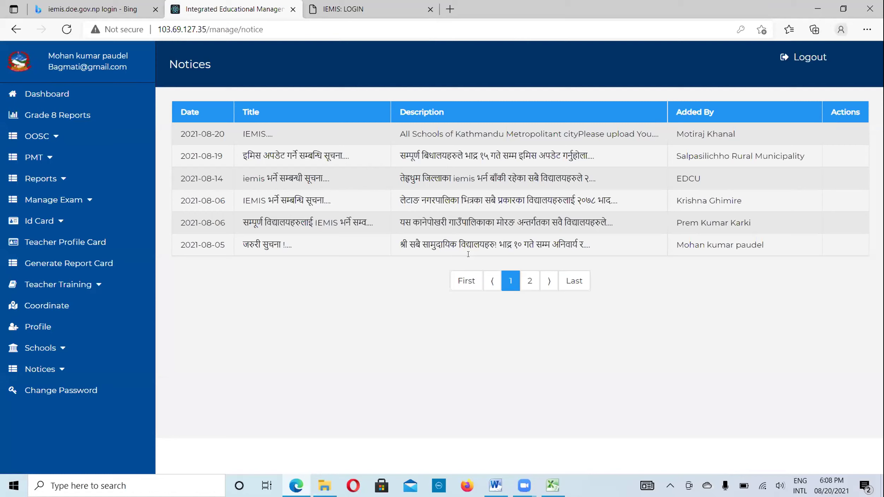
click(799, 62)
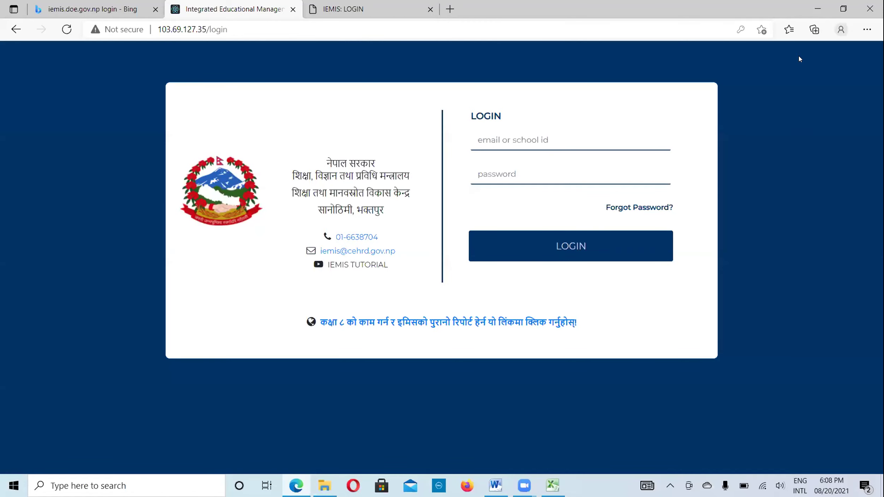
Log in with the school's saved credentials from the account field's suggestions
click(570, 145)
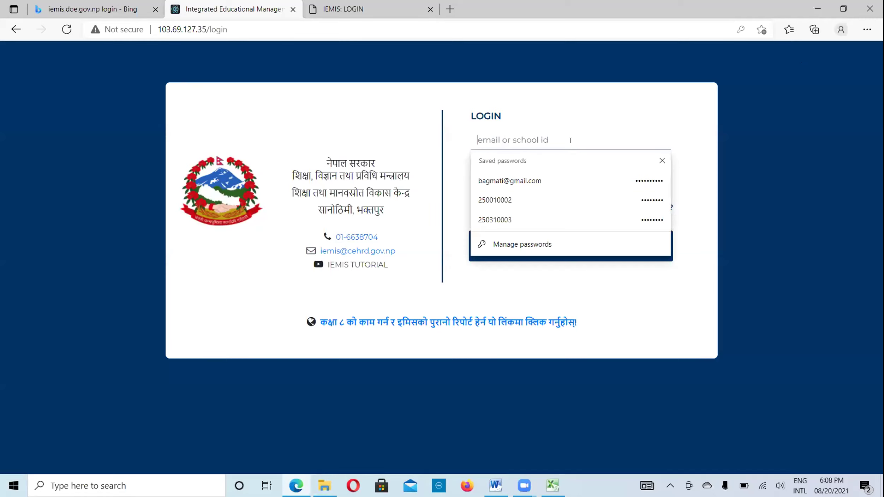
click(507, 199)
click(558, 244)
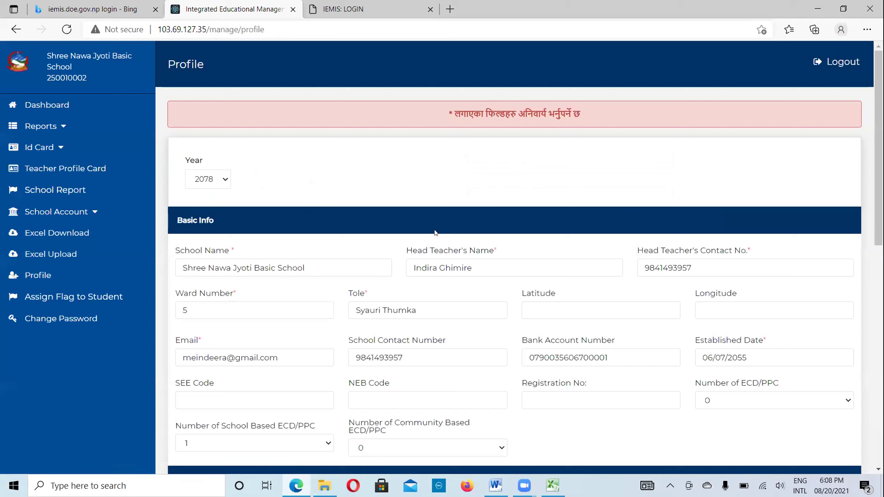
Review the school's 2078 profile details and grade table on the Profile page
click(65, 105)
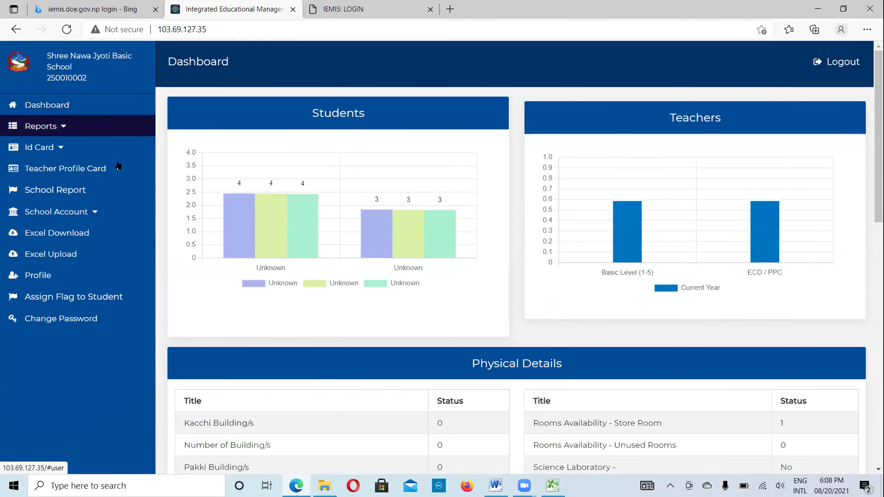
click(16, 30)
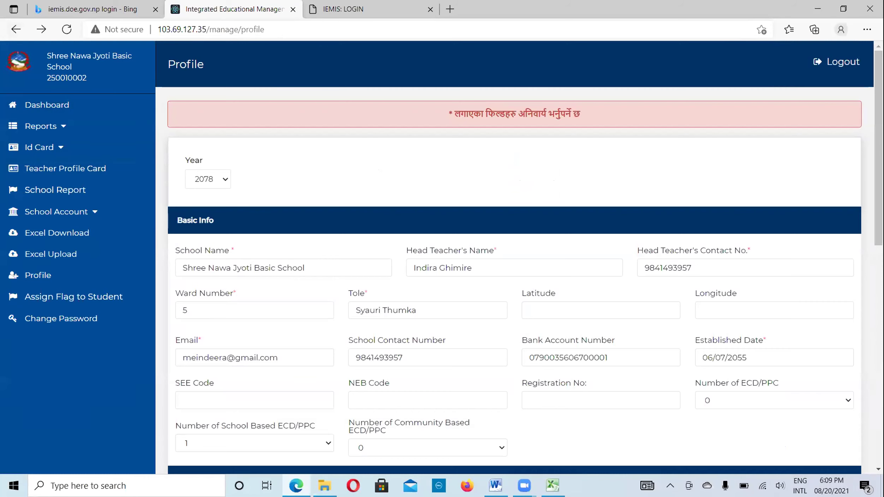
scroll(525, 248, down, 2)
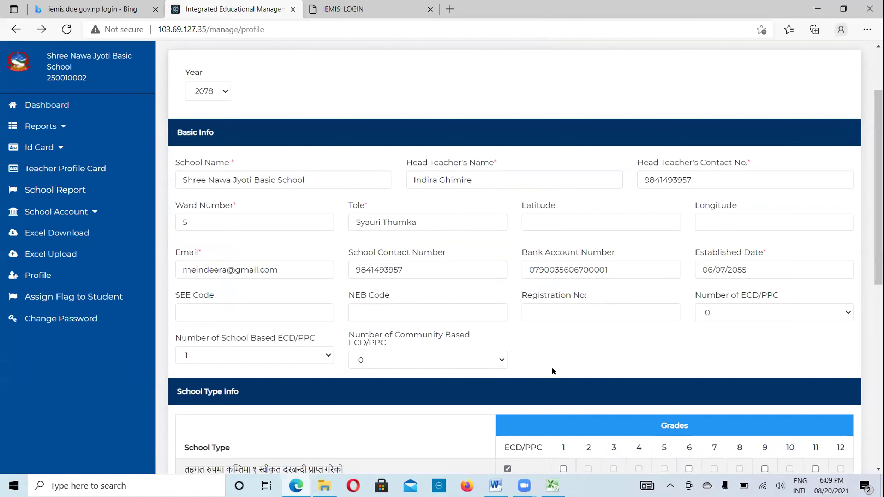
scroll(867, 201, down, 3)
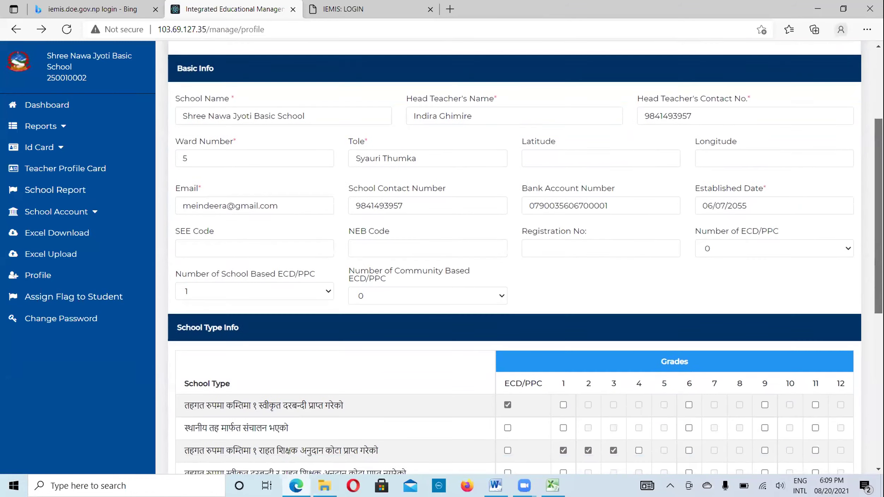
scroll(792, 397, down, 7)
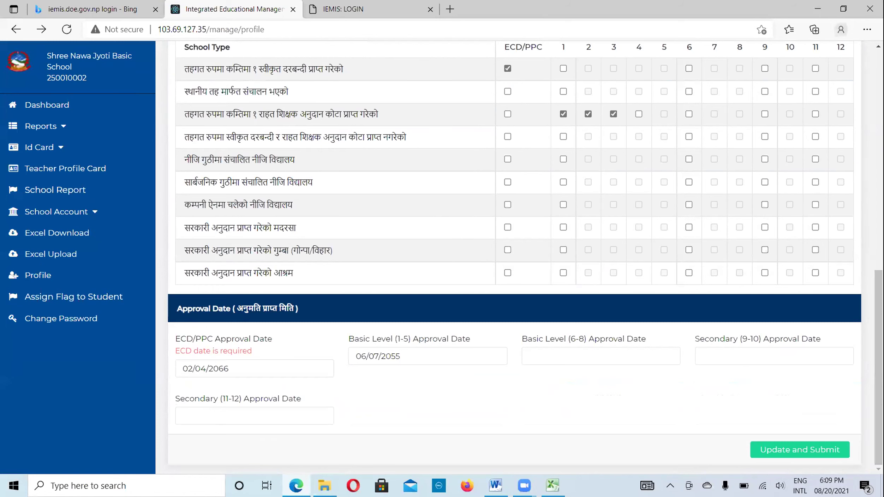
scroll(878, 367, up, 3)
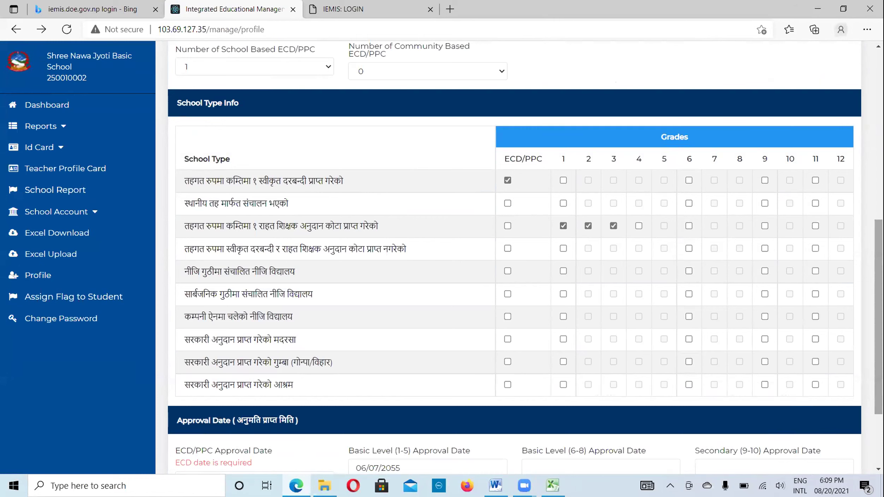
scroll(515, 257, up, 3)
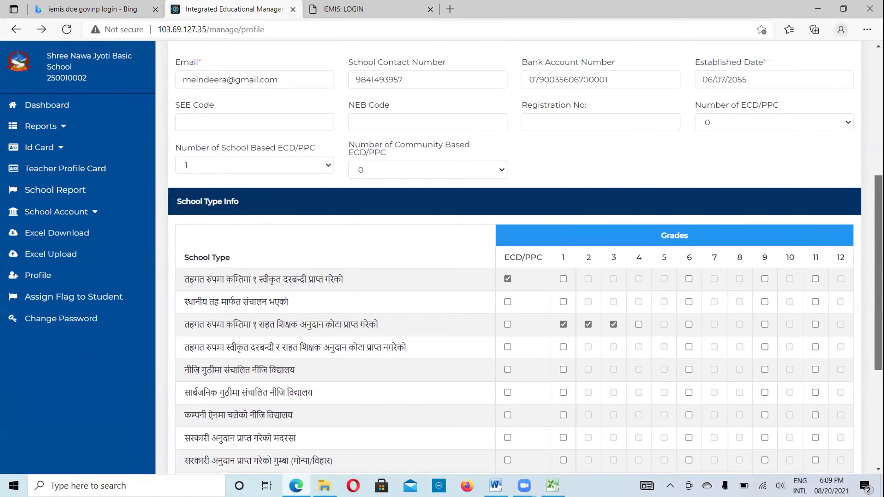
scroll(865, 130, up, 5)
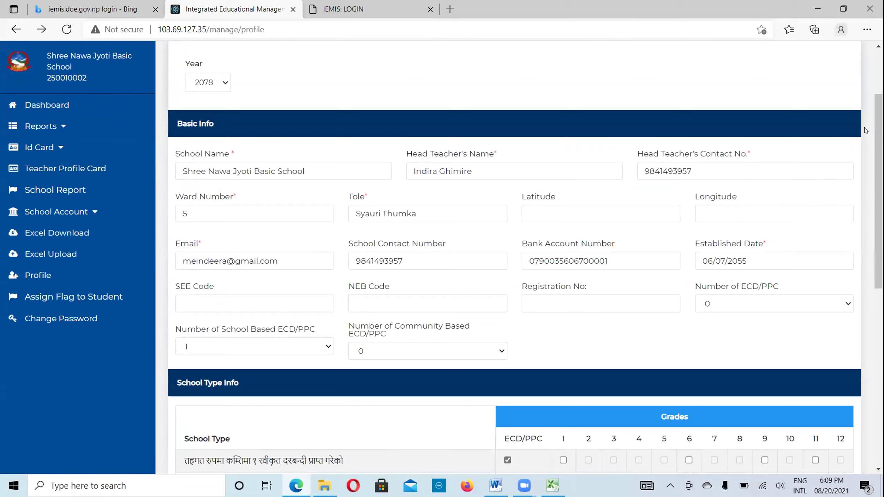
Try the School Report page, then return through the profile toward the portal login
click(85, 189)
click(10, 31)
click(16, 31)
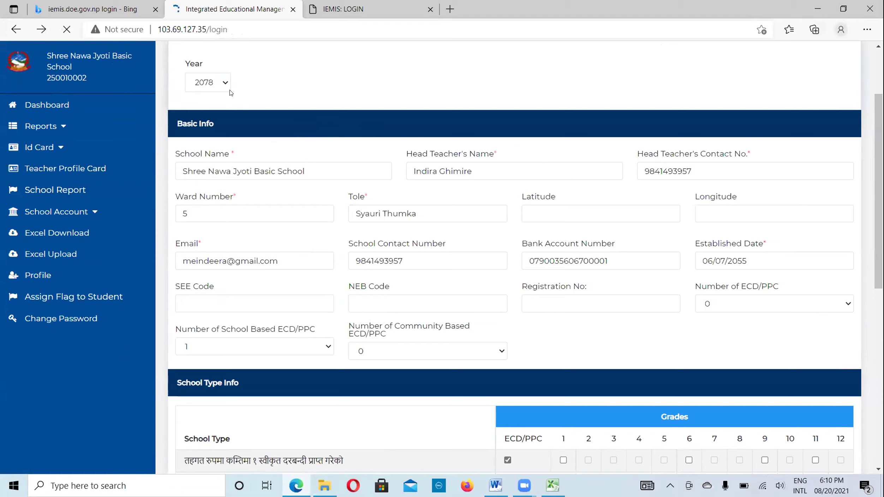
From the Bing results, open the IEMIS school site and switch to Local Level/Stakeholder login
click(119, 13)
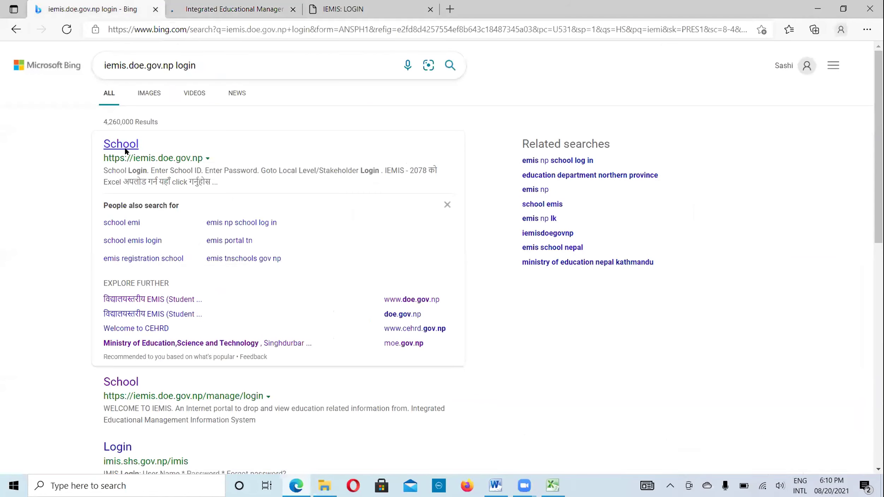
click(125, 148)
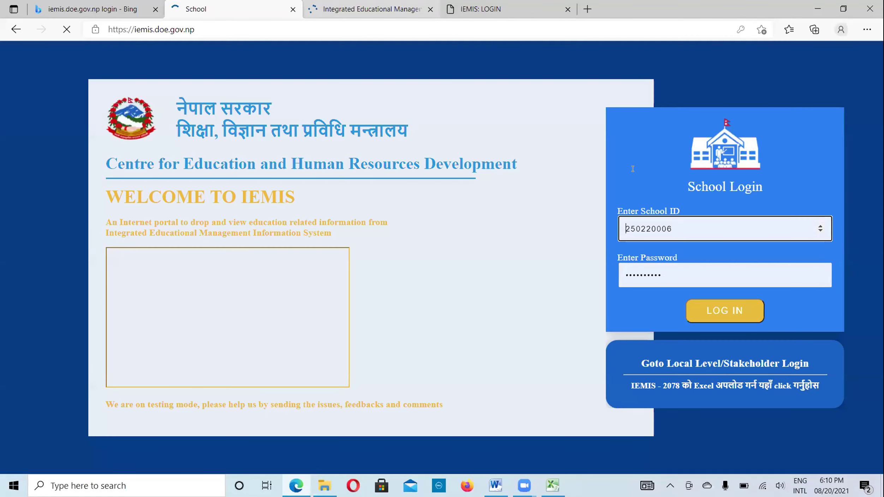
click(656, 229)
click(657, 290)
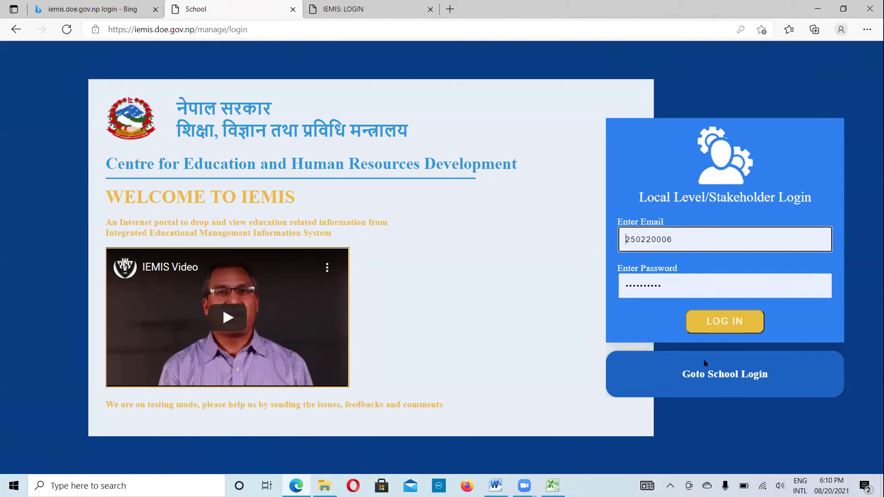
Log in with the saved stakeholder e-mail and a re-entered account password
click(721, 325)
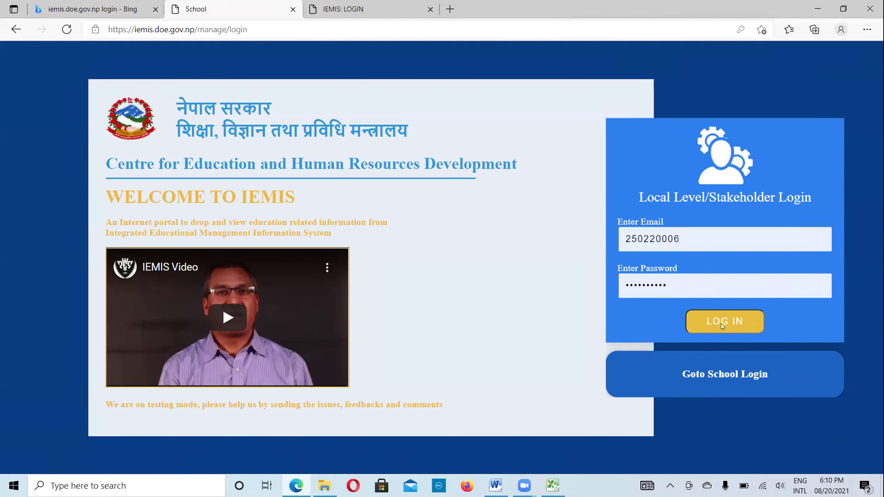
click(690, 229)
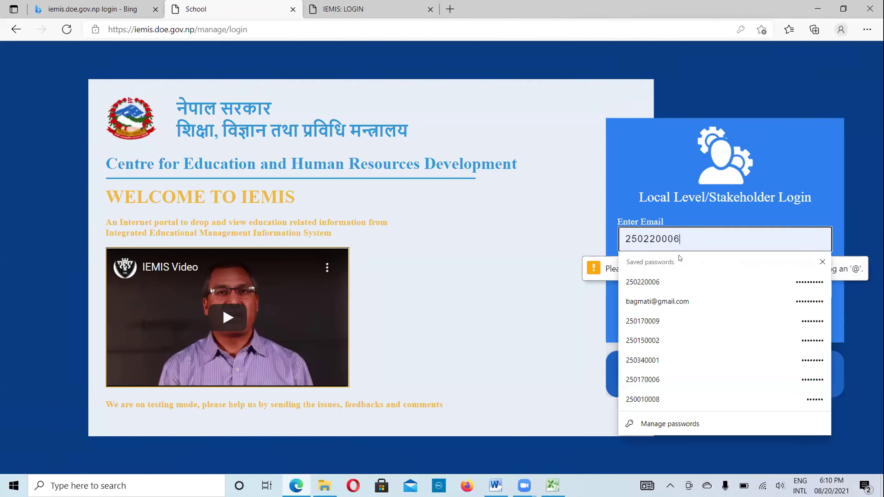
click(666, 300)
click(680, 280)
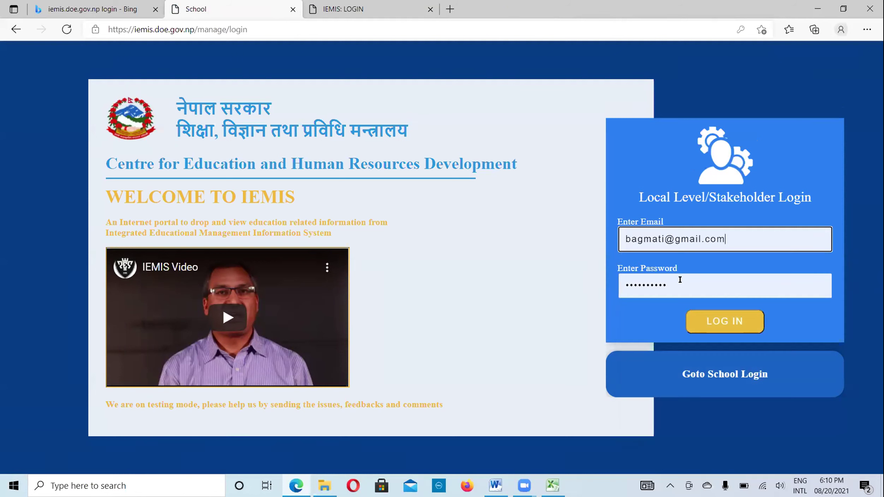
key(BackSpace)
key(BackSpace)
key(BackSpace)
key(BackSpace)
key(BackSpace)
key(BackSpace)
key(BackSpace)
key(BackSpace)
key(BackSpace)
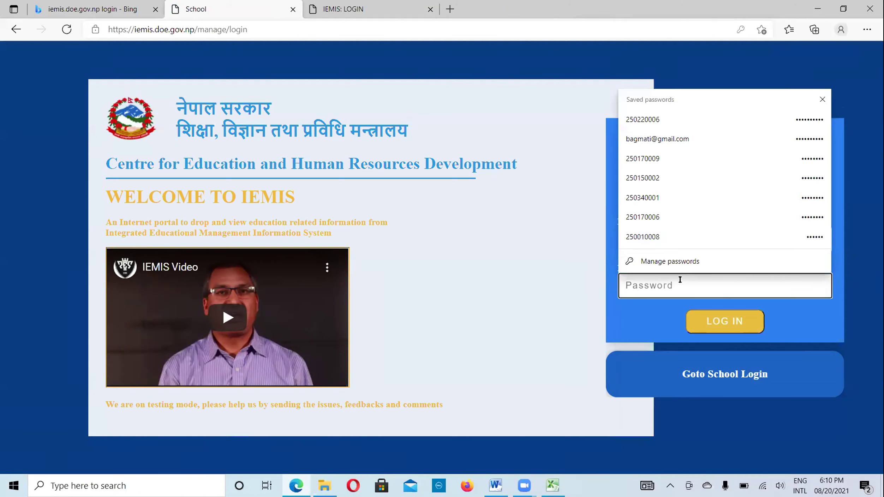
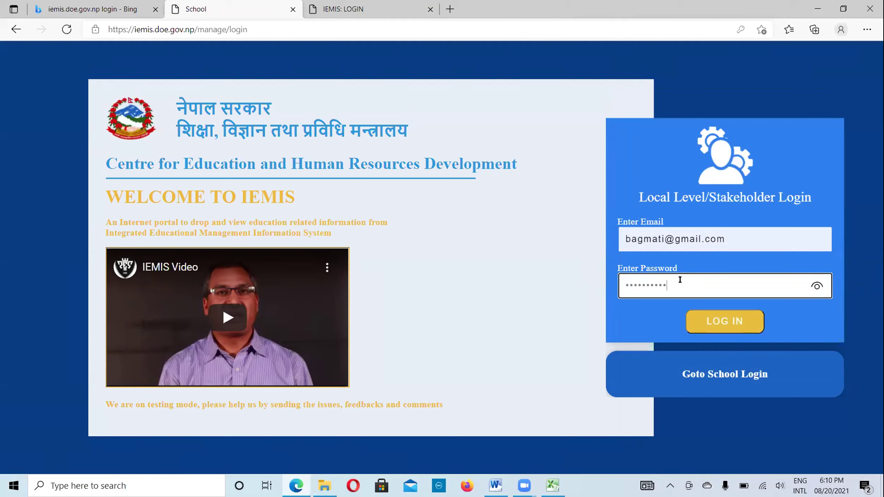
click(709, 314)
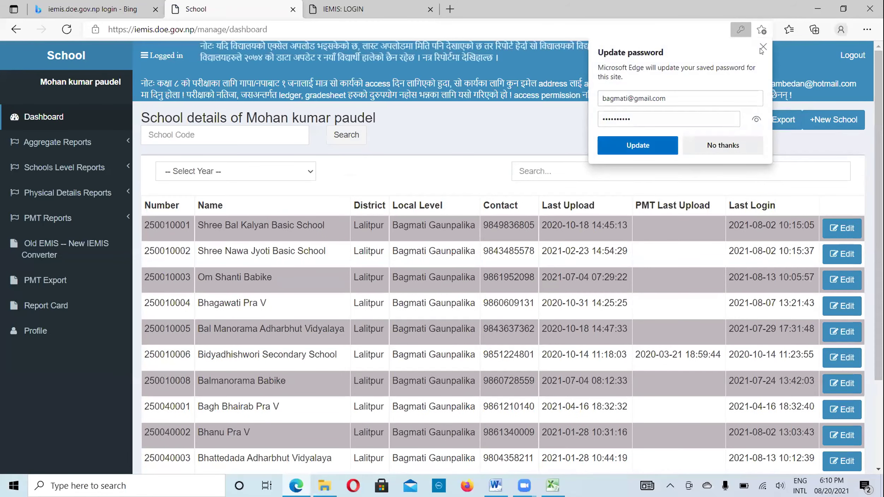
Pick a school year and open the Student Agewise Report under Aggregate Reports
click(310, 172)
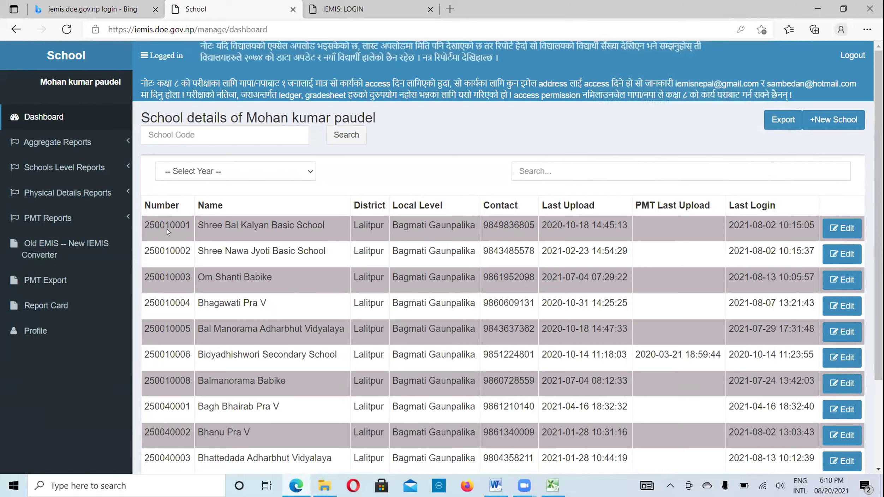
click(168, 230)
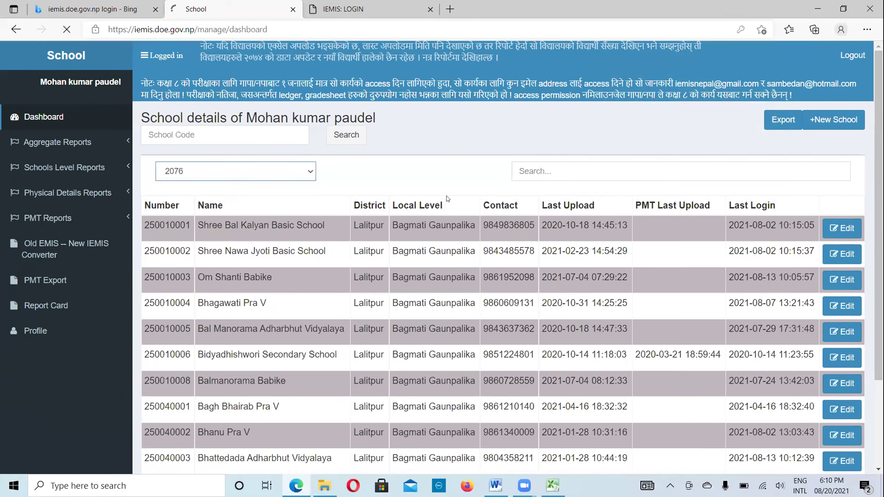
click(81, 172)
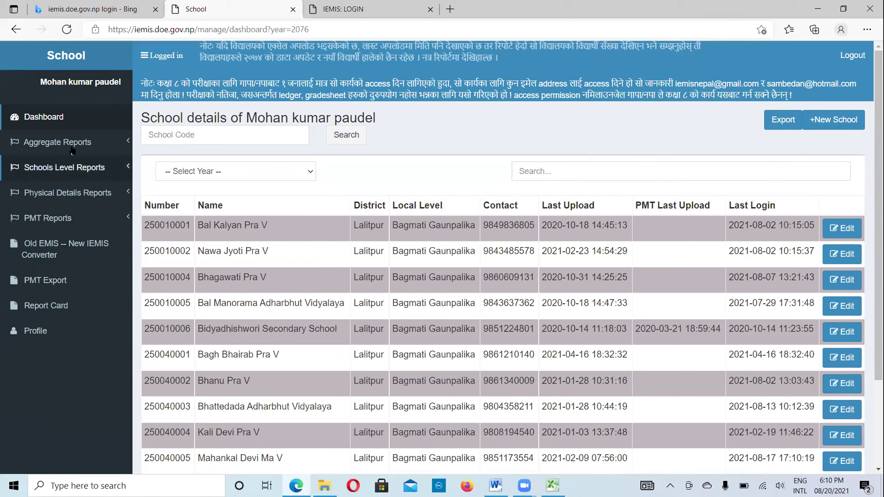
click(72, 150)
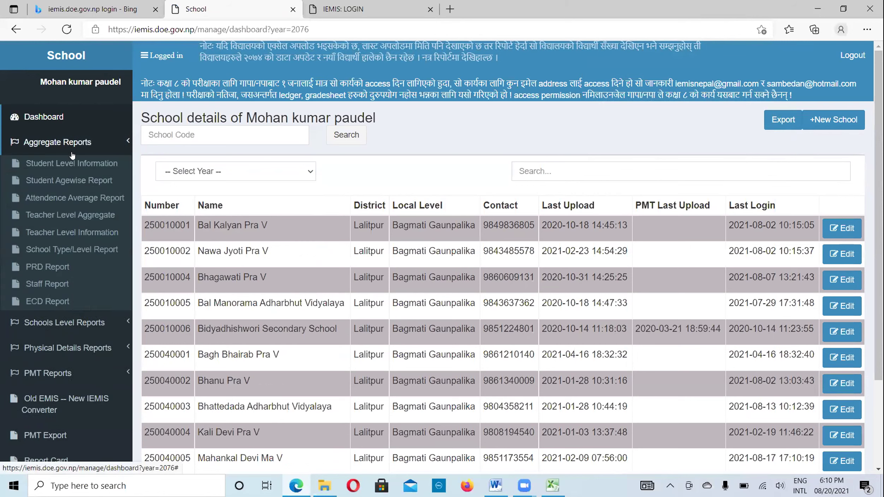
click(72, 181)
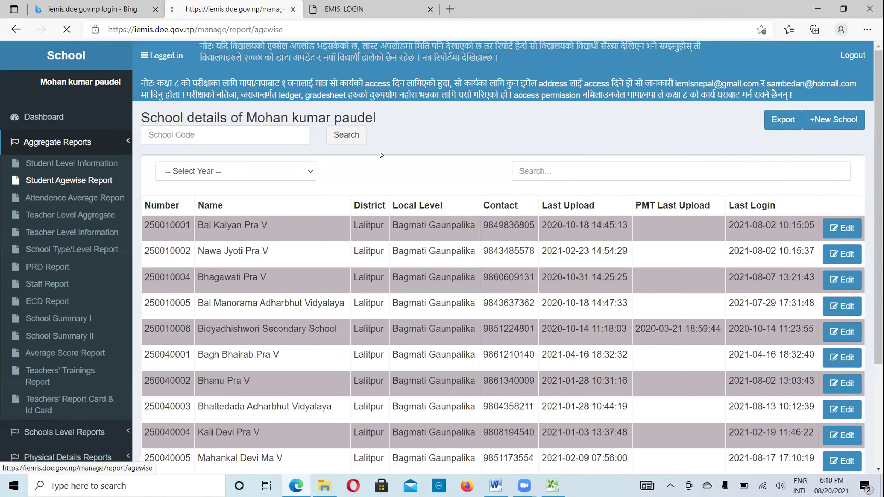
Load the agewise report, then filter it to Physical disability students
click(412, 163)
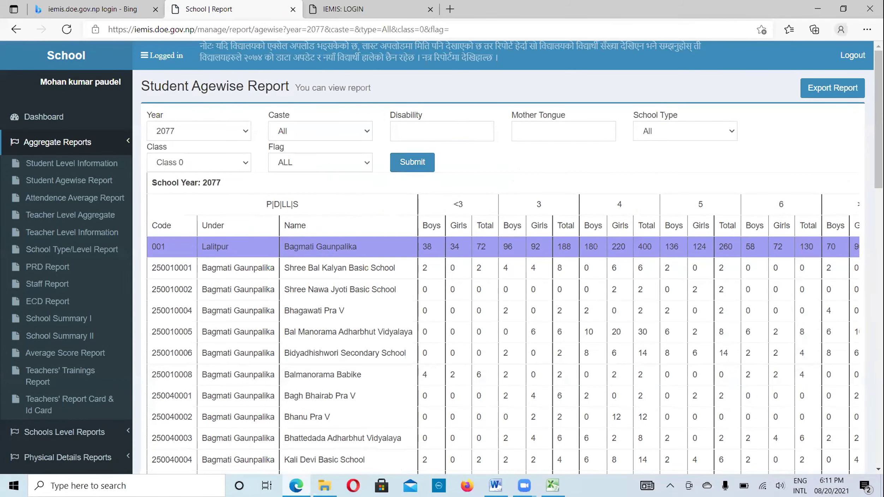
scroll(475, 139, down, 7)
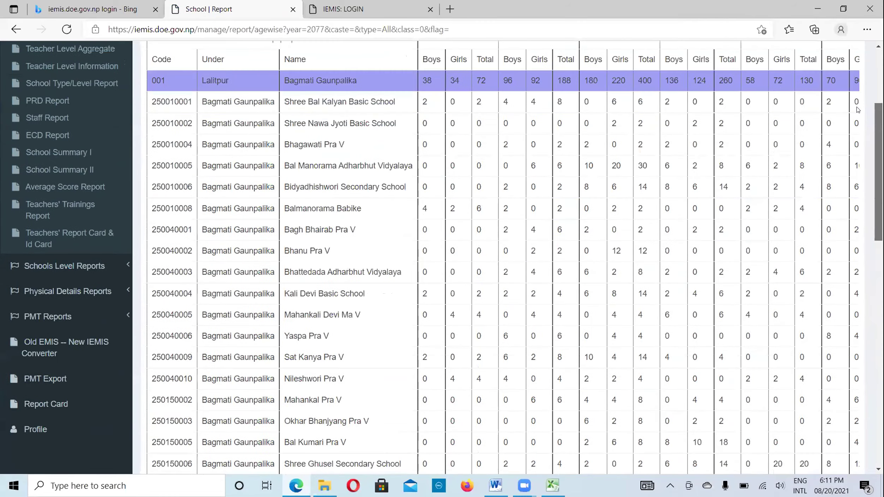
scroll(434, 165, up, 8)
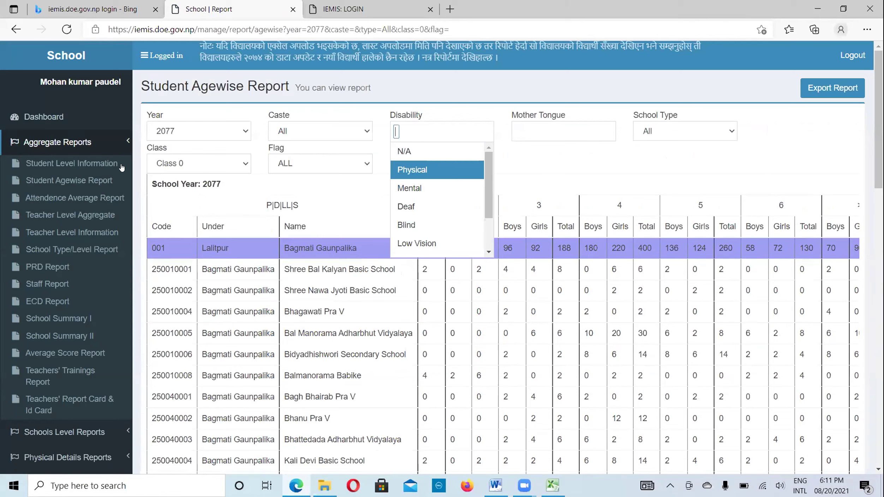
click(430, 170)
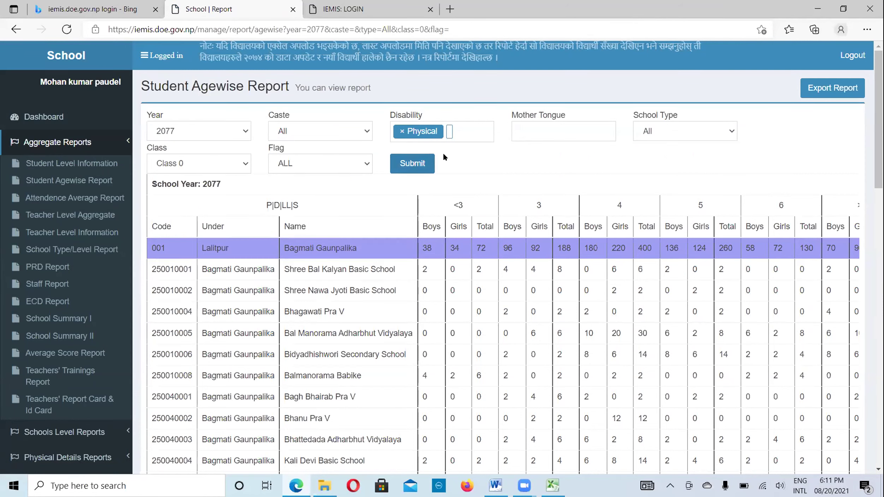
click(423, 162)
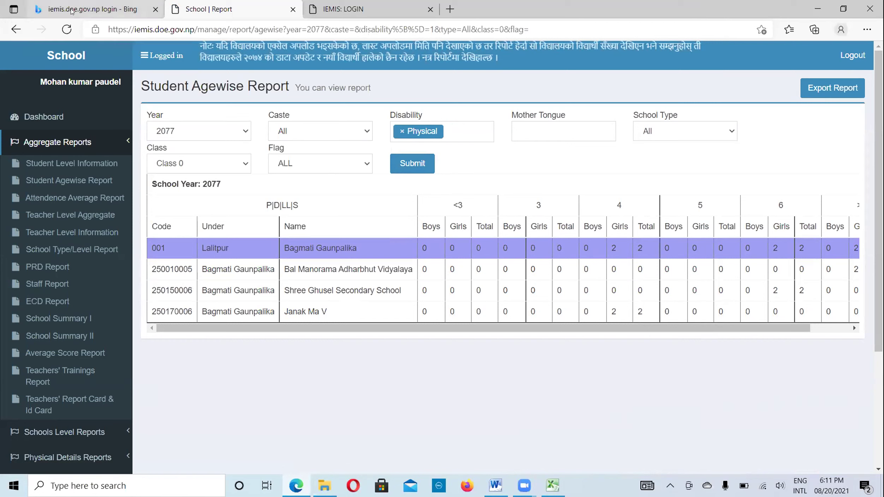
Close the portal tab and Edge, dismiss Excel's reopen prompt, and open the Reports dialog
key(ctrl+shift+Tab)
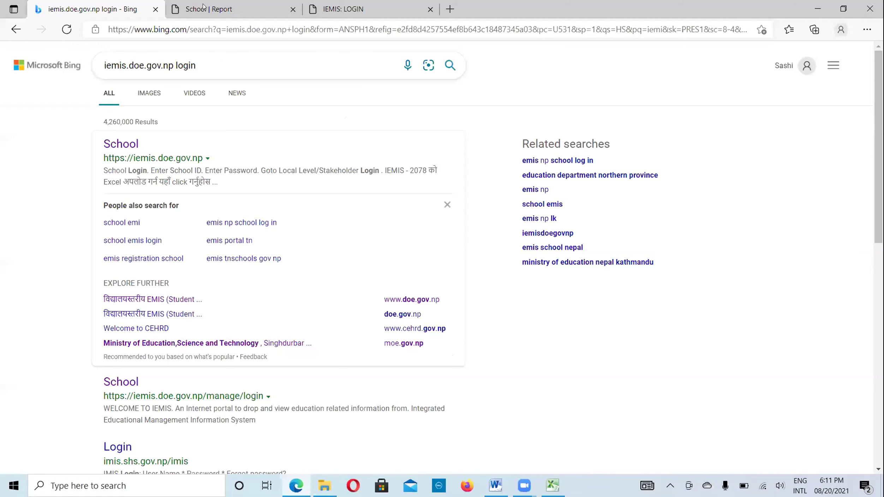
key(ctrl+shift+Tab)
key(ctrl+shift+Tab)
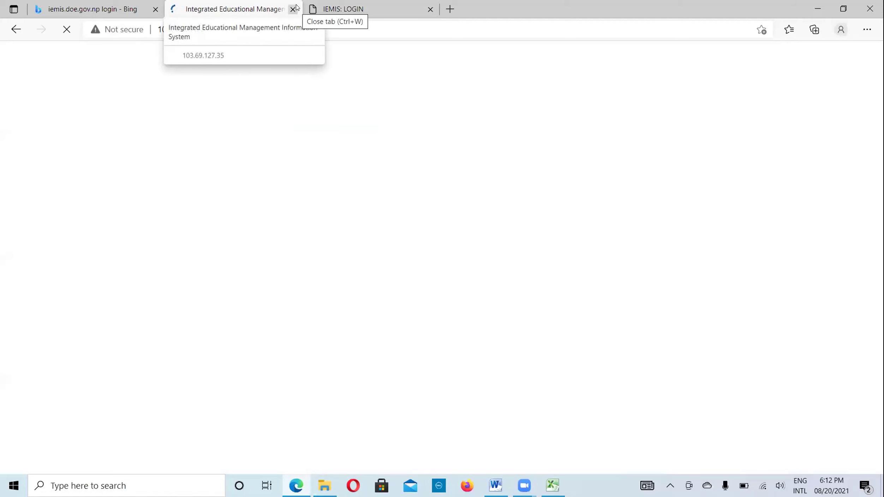
key(ctrl+w)
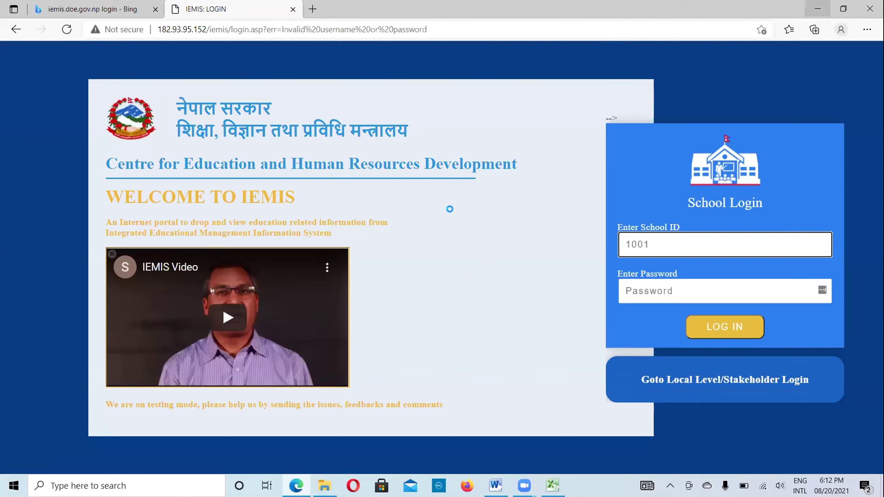
key(super+d)
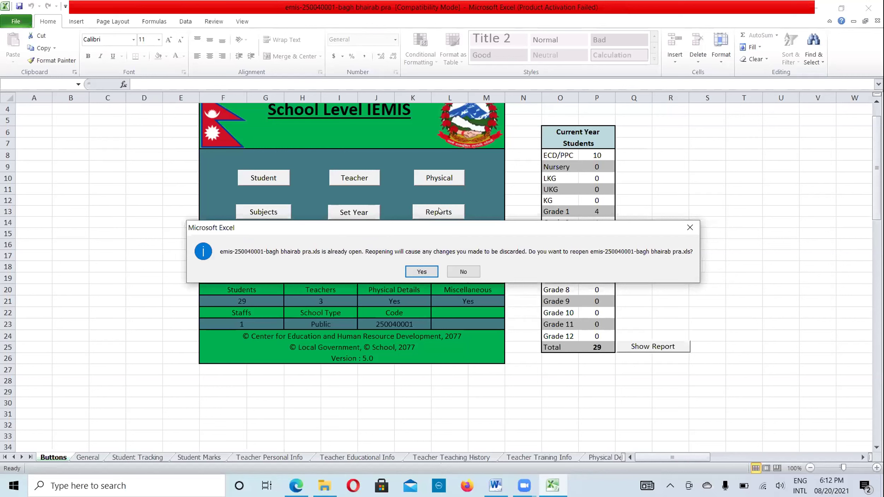
key(Return)
click(440, 216)
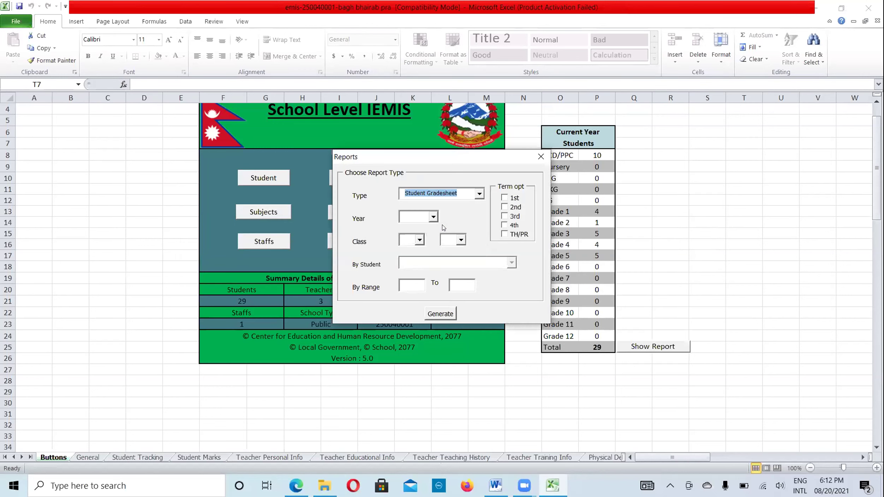